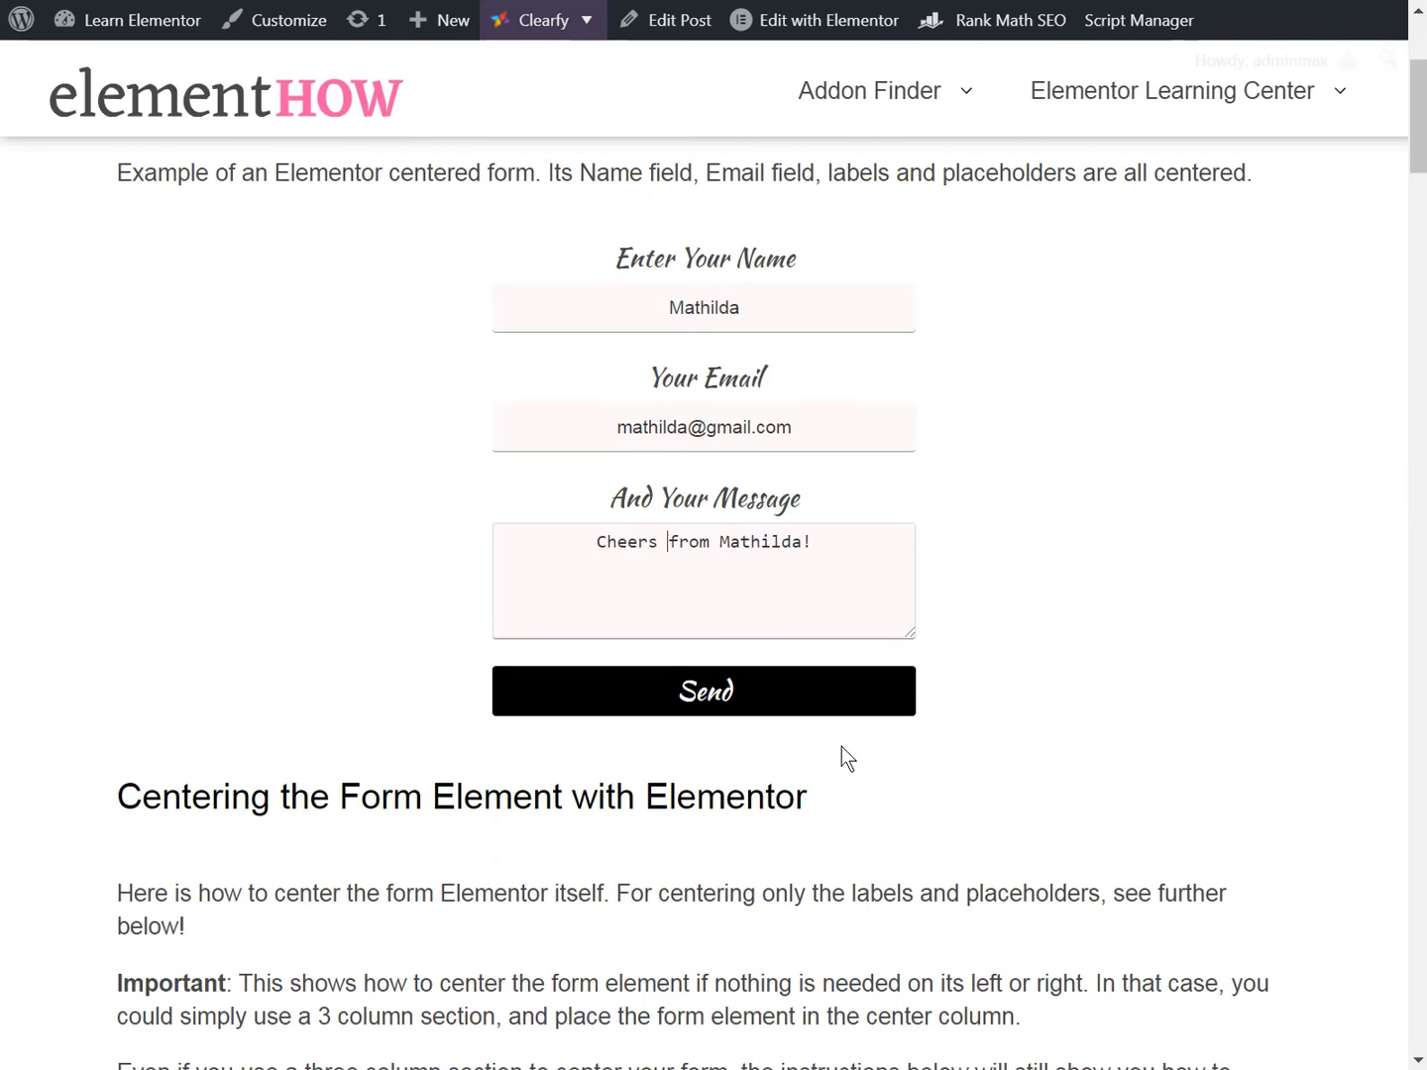
- Fill the centred demo form with a sample name, an e-mail and the message 'Let me know.'
click(782, 692)
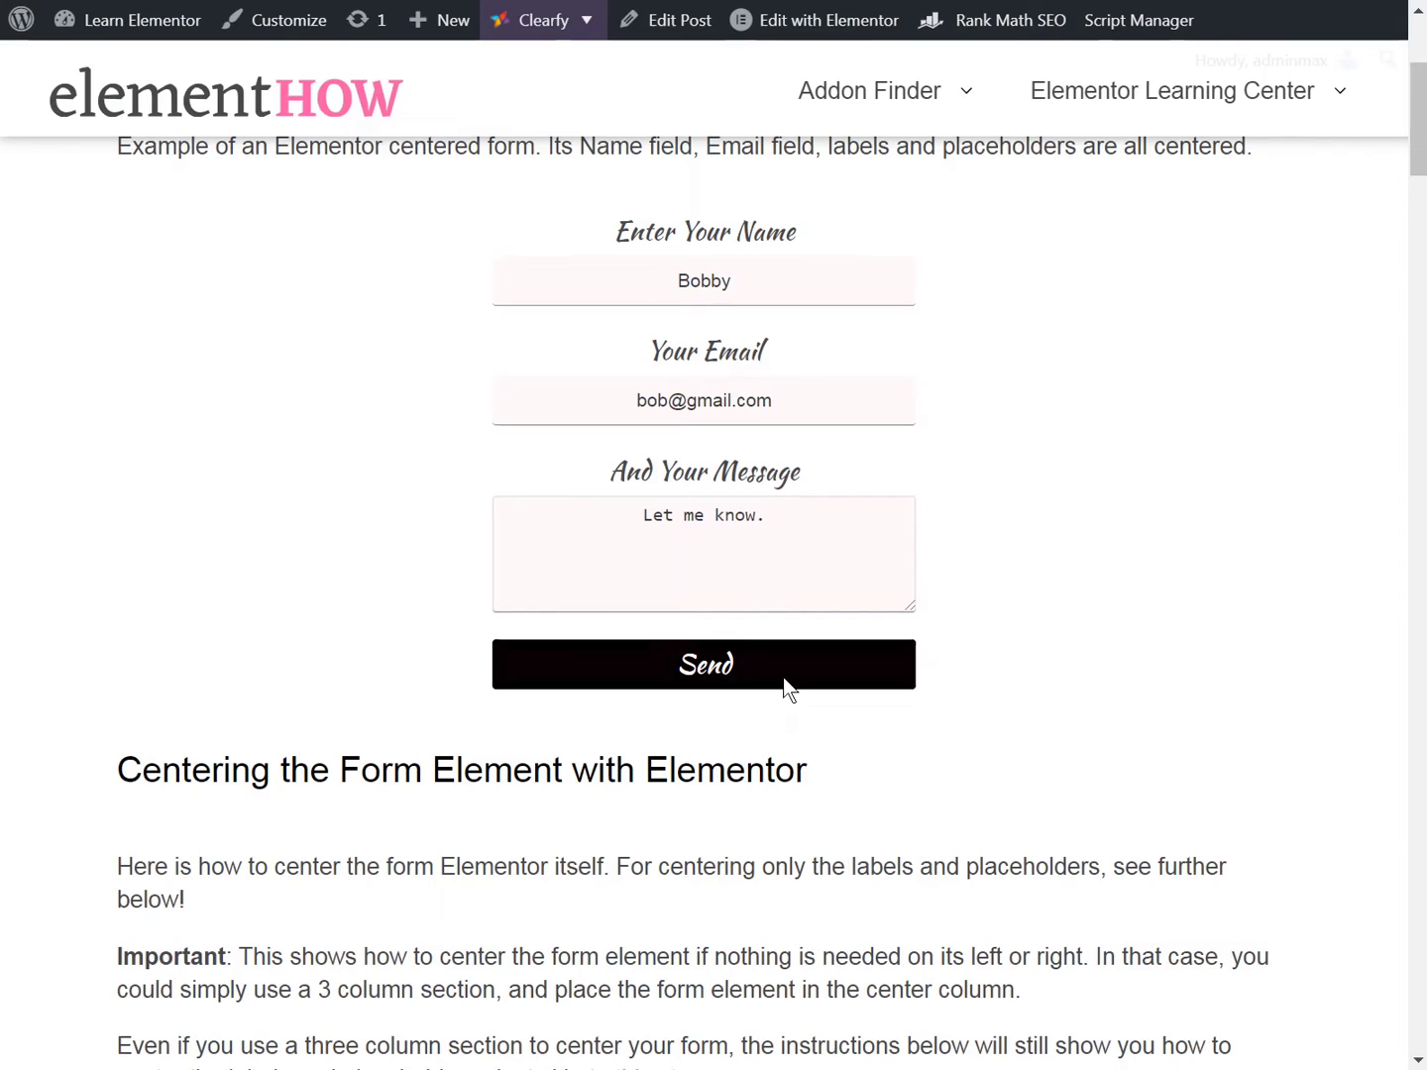
- Submit the demo form, then retitle the new spreadsheet 'Form data from Elementor'
click(793, 666)
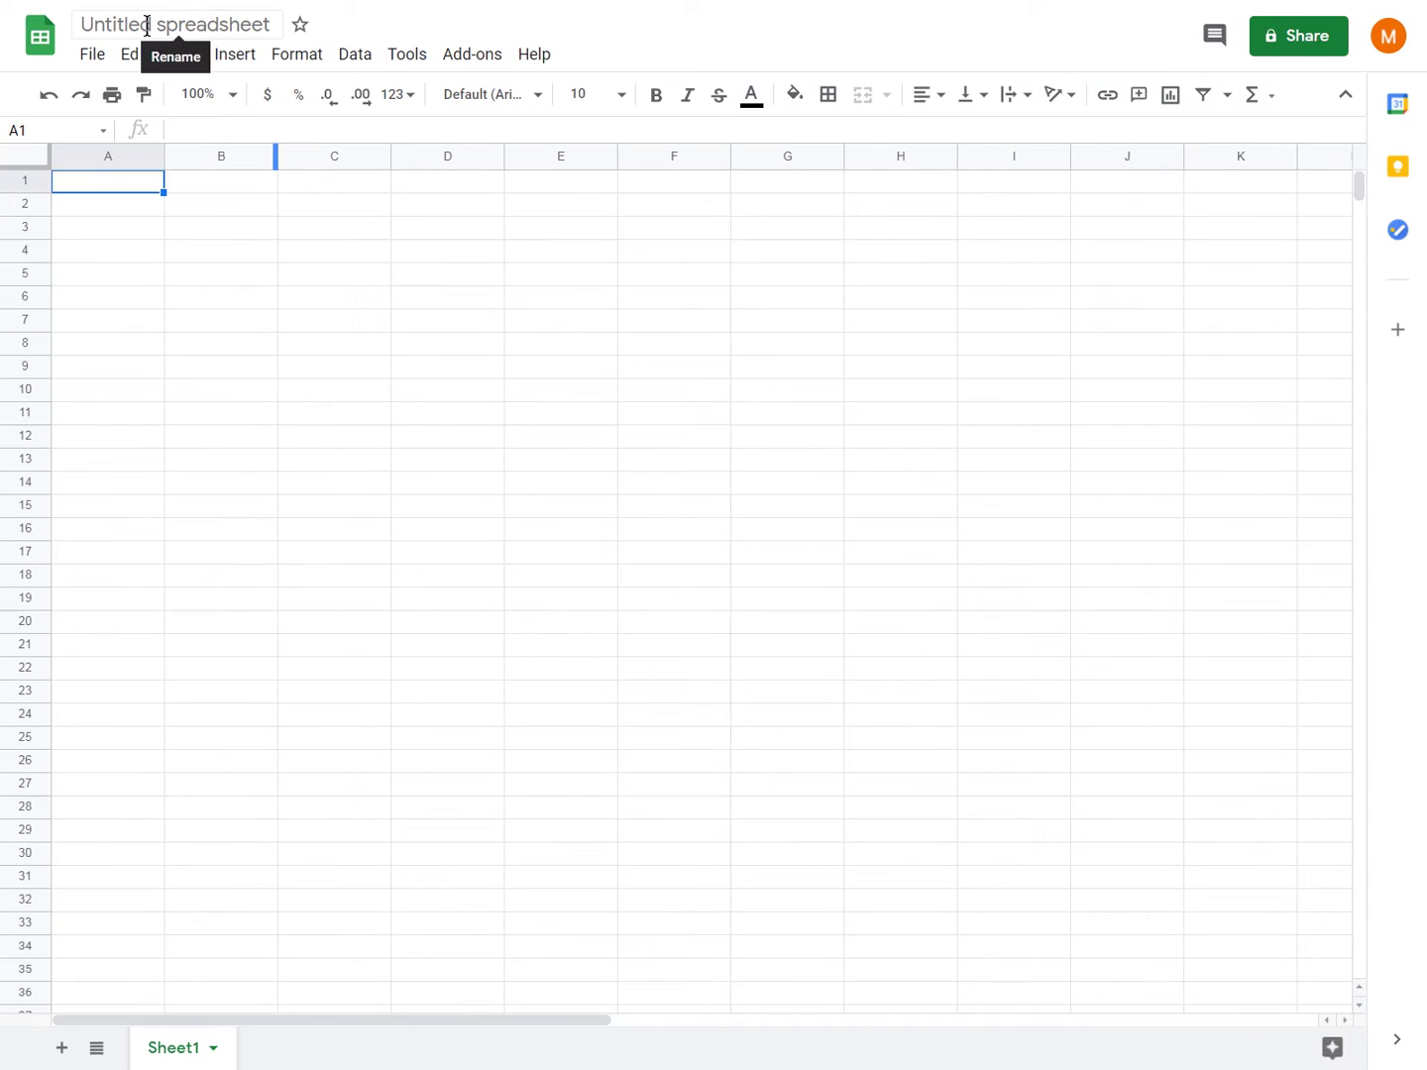
click(149, 24)
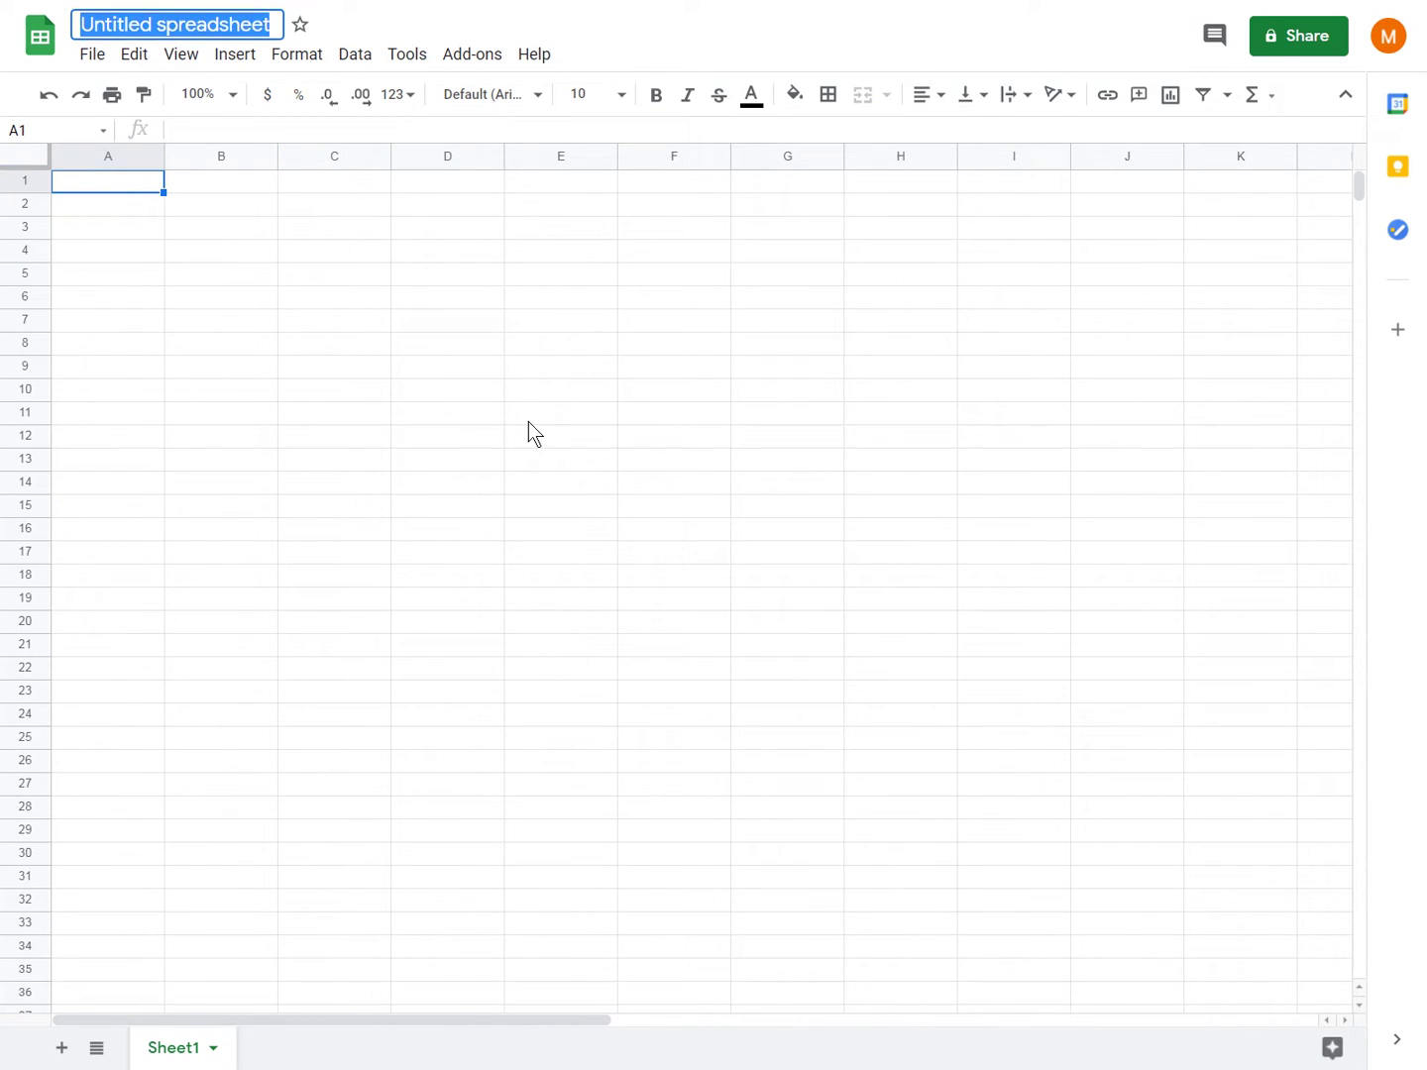
text(Form dt)
key(BackSpace)
text(ata from Eleemtnd)
text(r)
key(BackSpace)
key(BackSpace)
key(BackSpace)
key(BackSpace)
key(BackSpace)
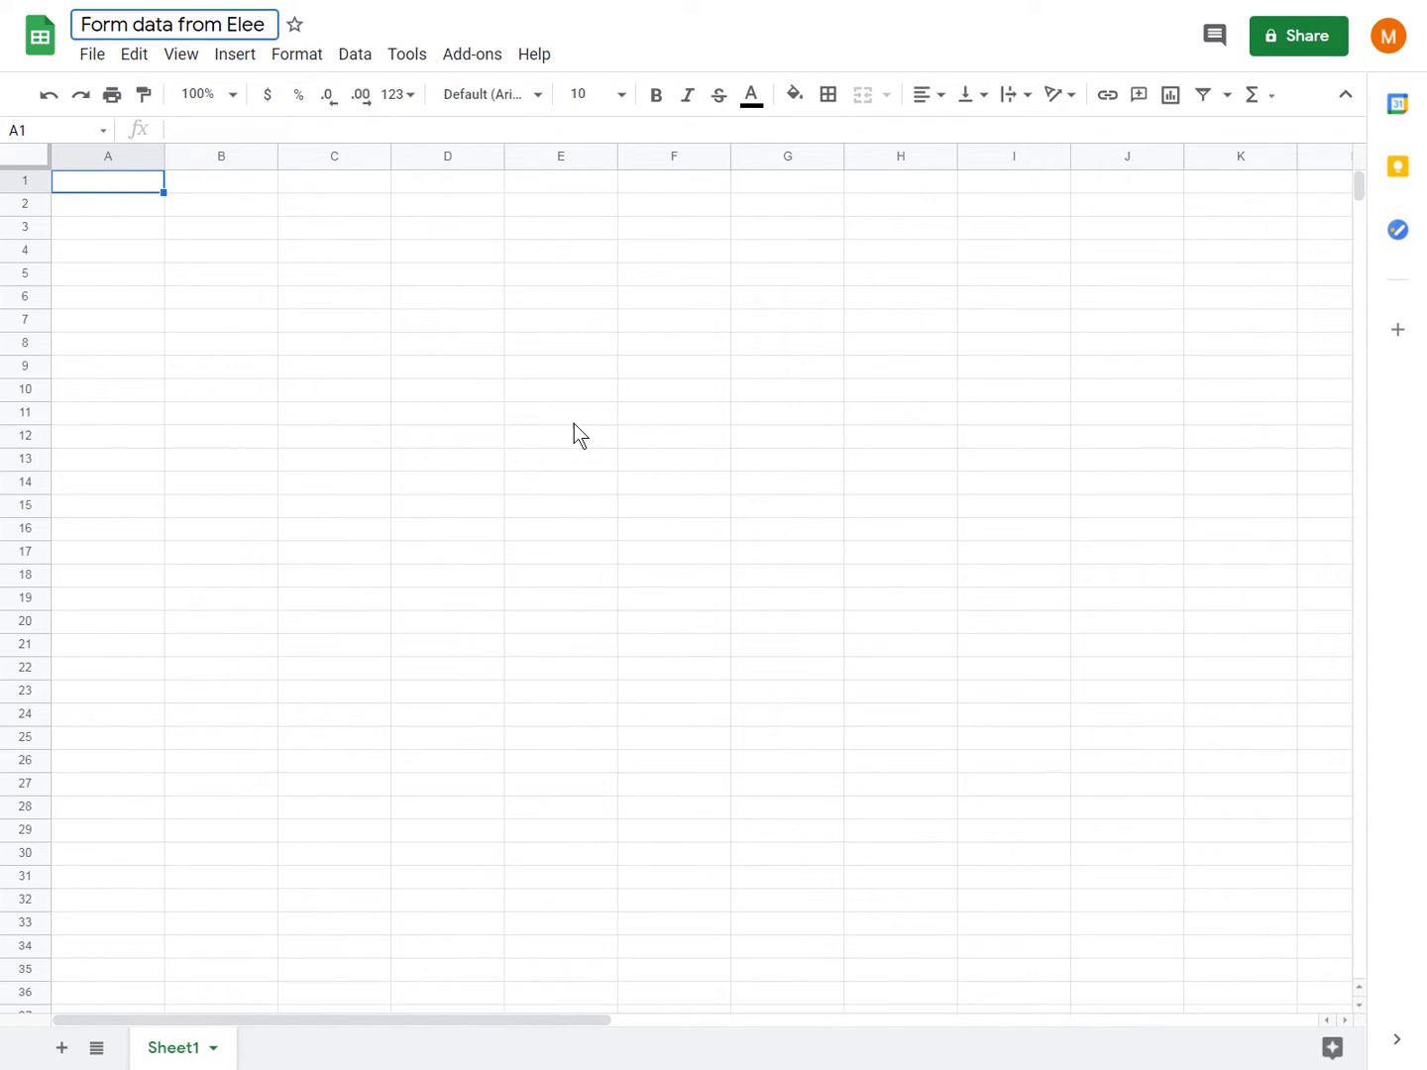
key(BackSpace)
text(mentor)
- Confirm the new title and launch the spreadsheet's Script editor from Tools
click(447, 274)
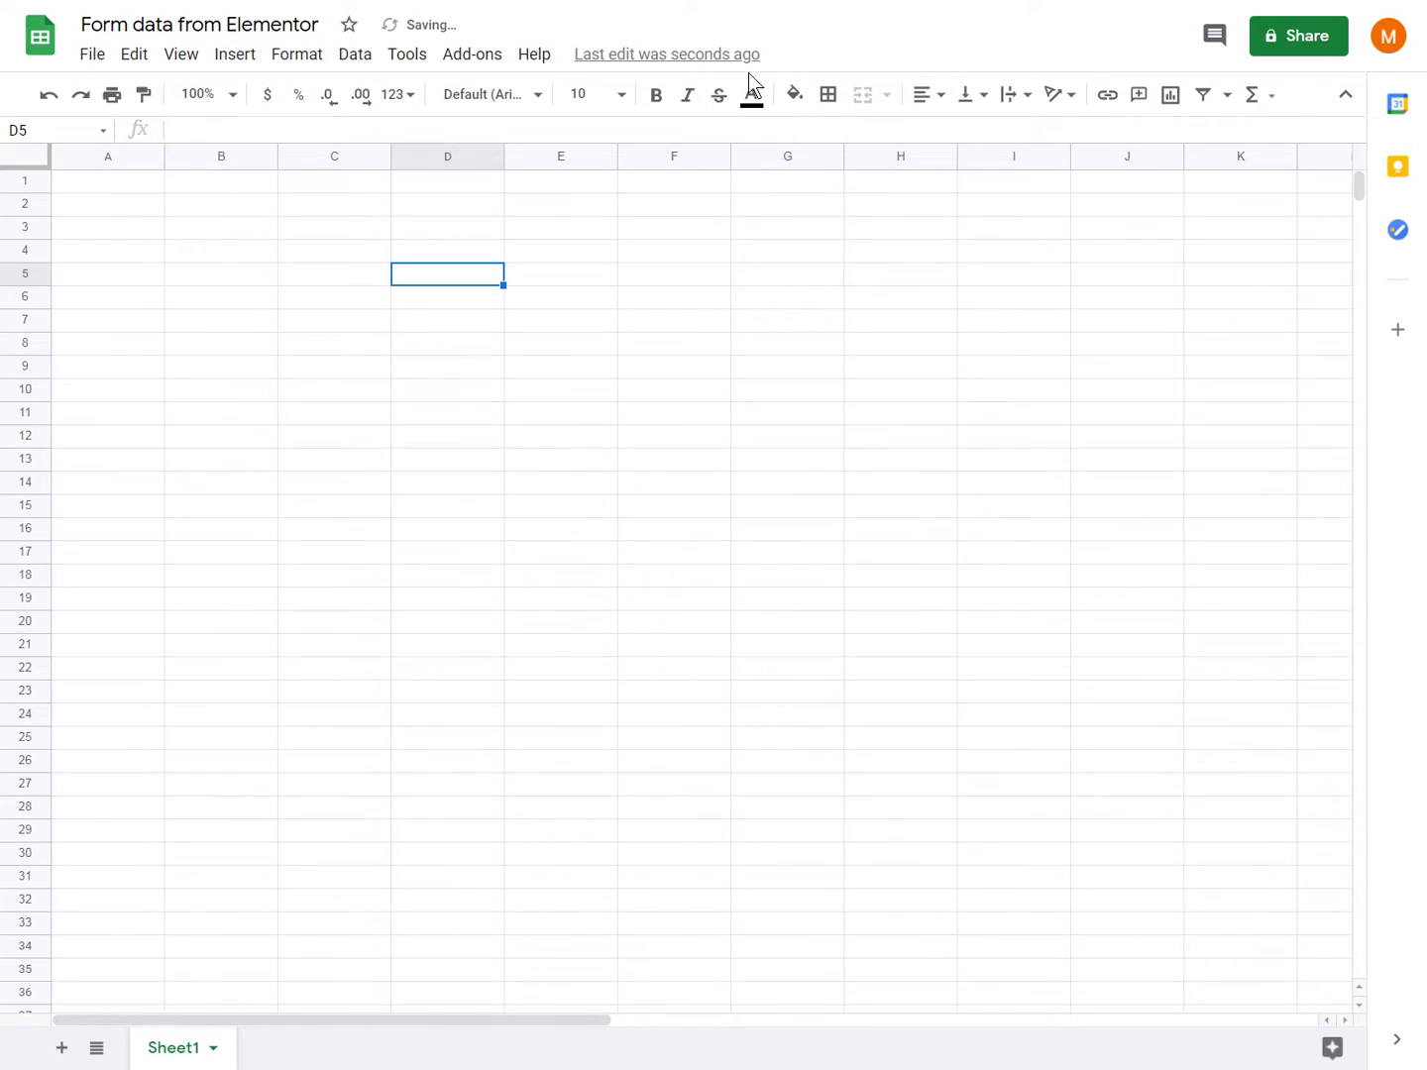
click(406, 57)
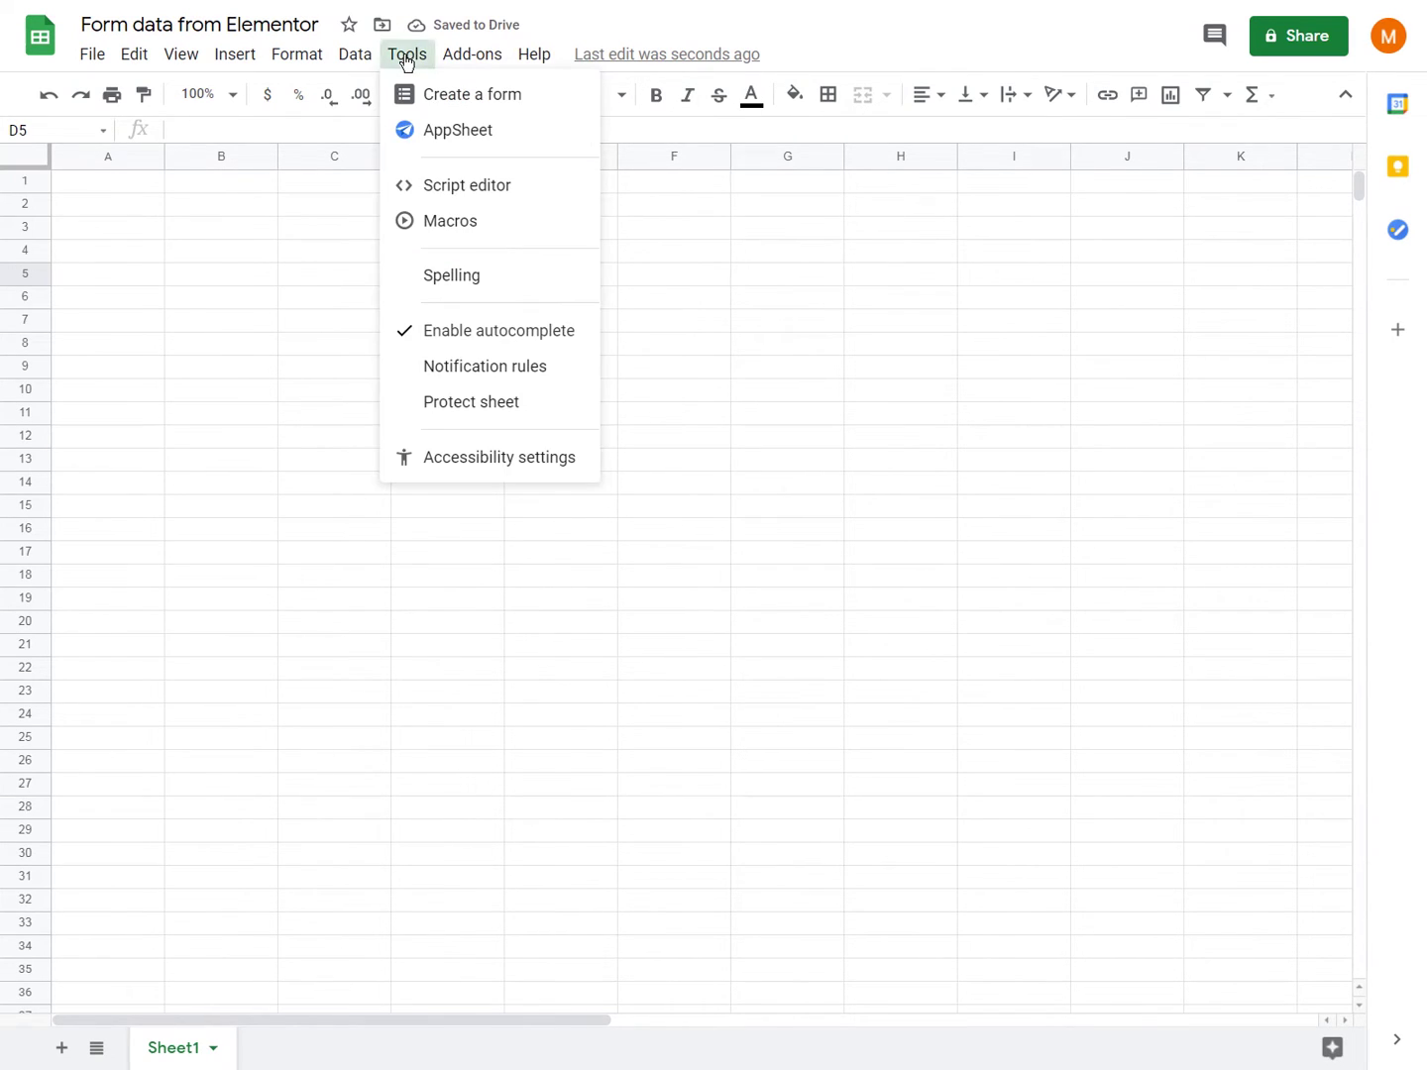
click(510, 186)
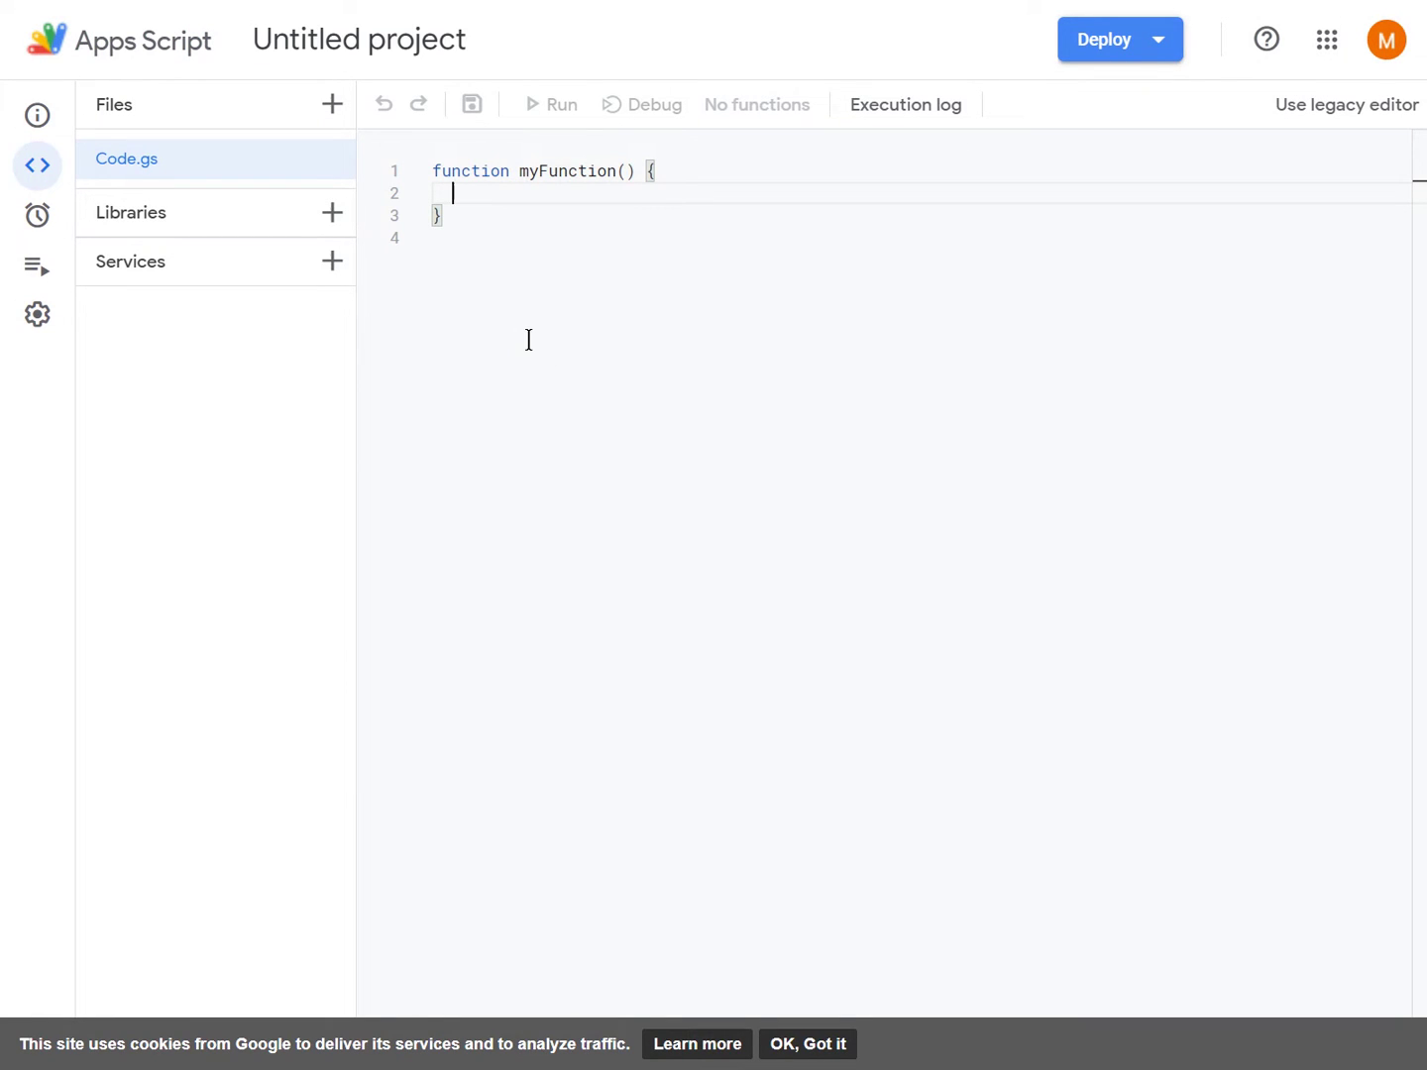
- Copy the webhook script from the elementHOW tutorial and return to the Apps Script project
key(ctrl+Tab)
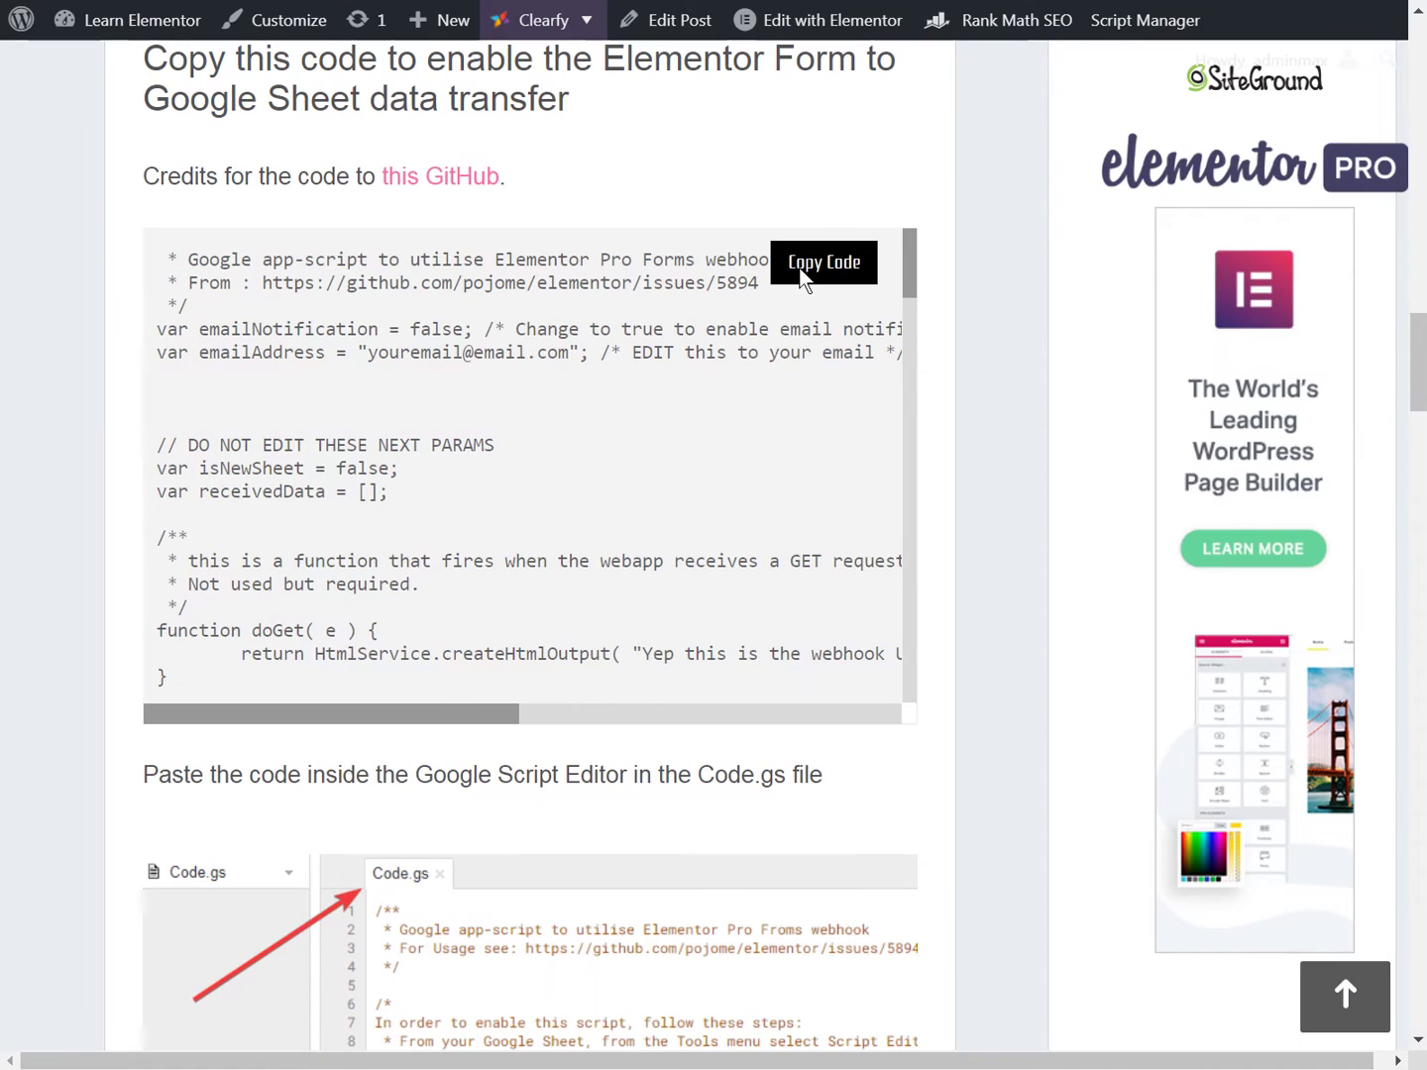
click(821, 274)
key(ctrl+Tab)
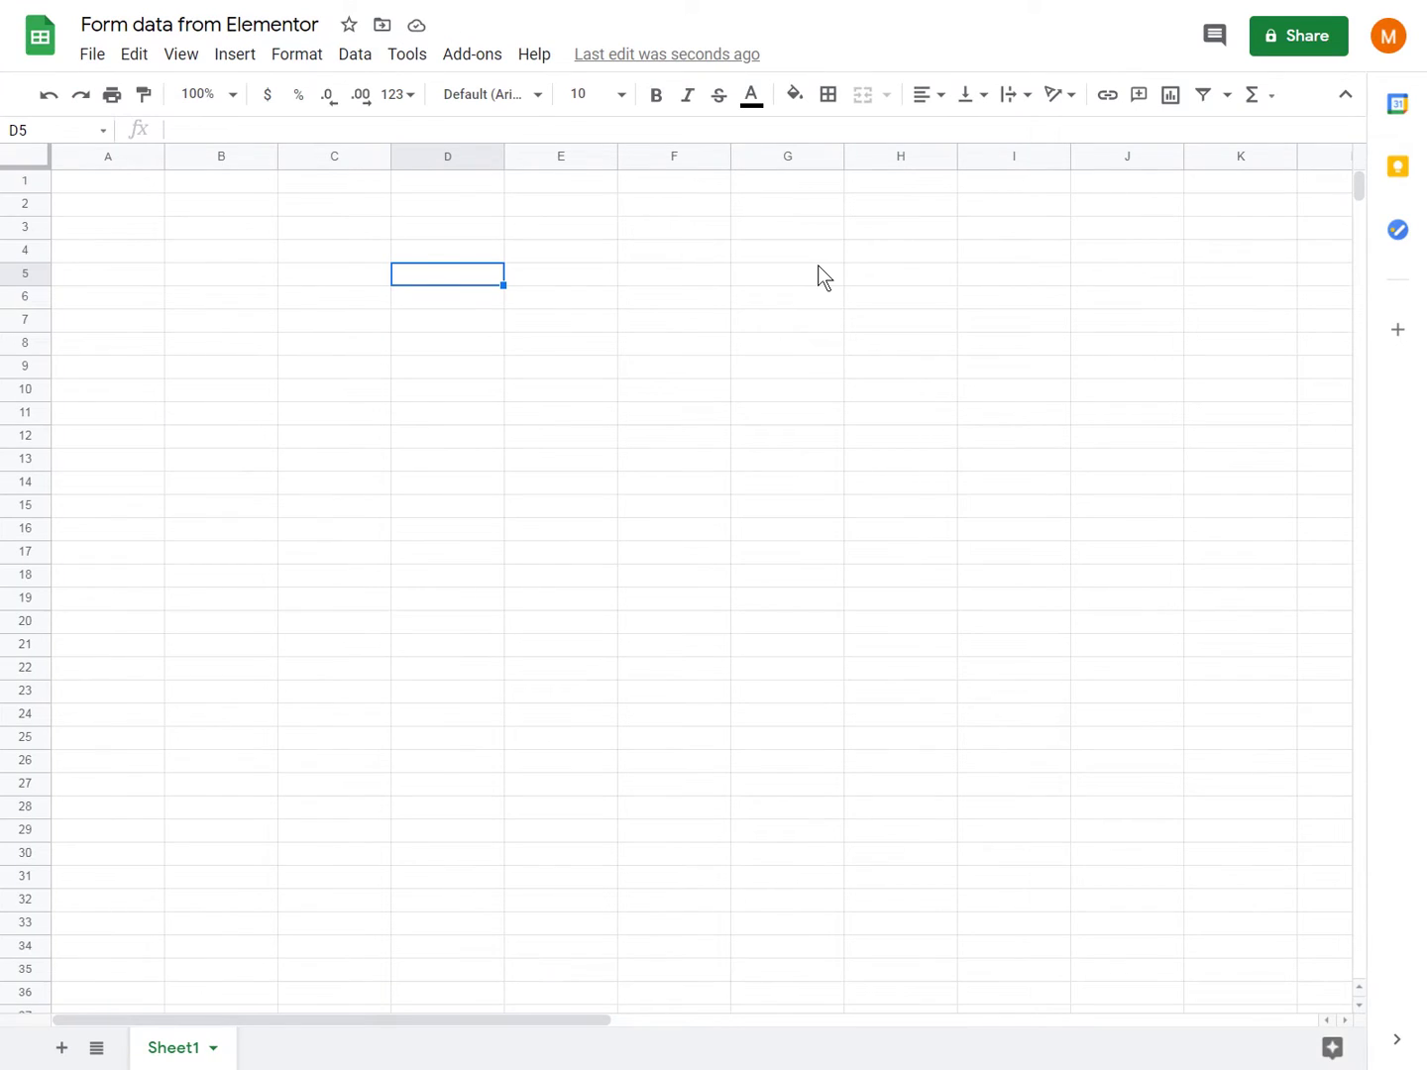
key(ctrl+Tab)
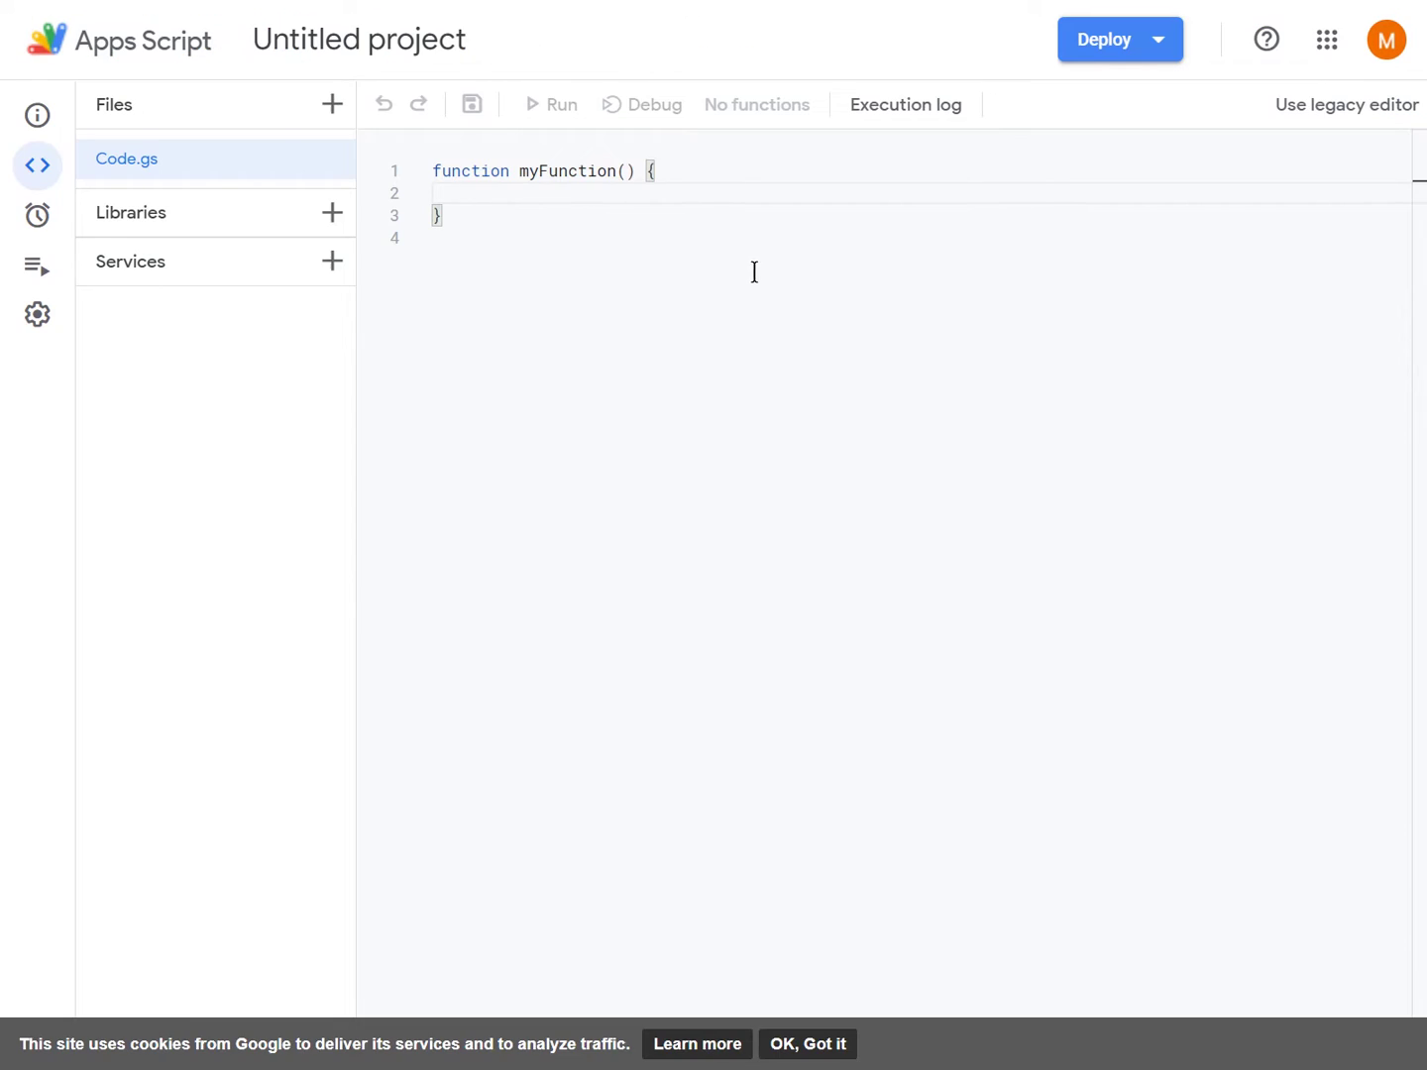
- Swap Code.gs's default myFunction for the pasted webhook script, then scroll back to line 1
key(ctrl+a)
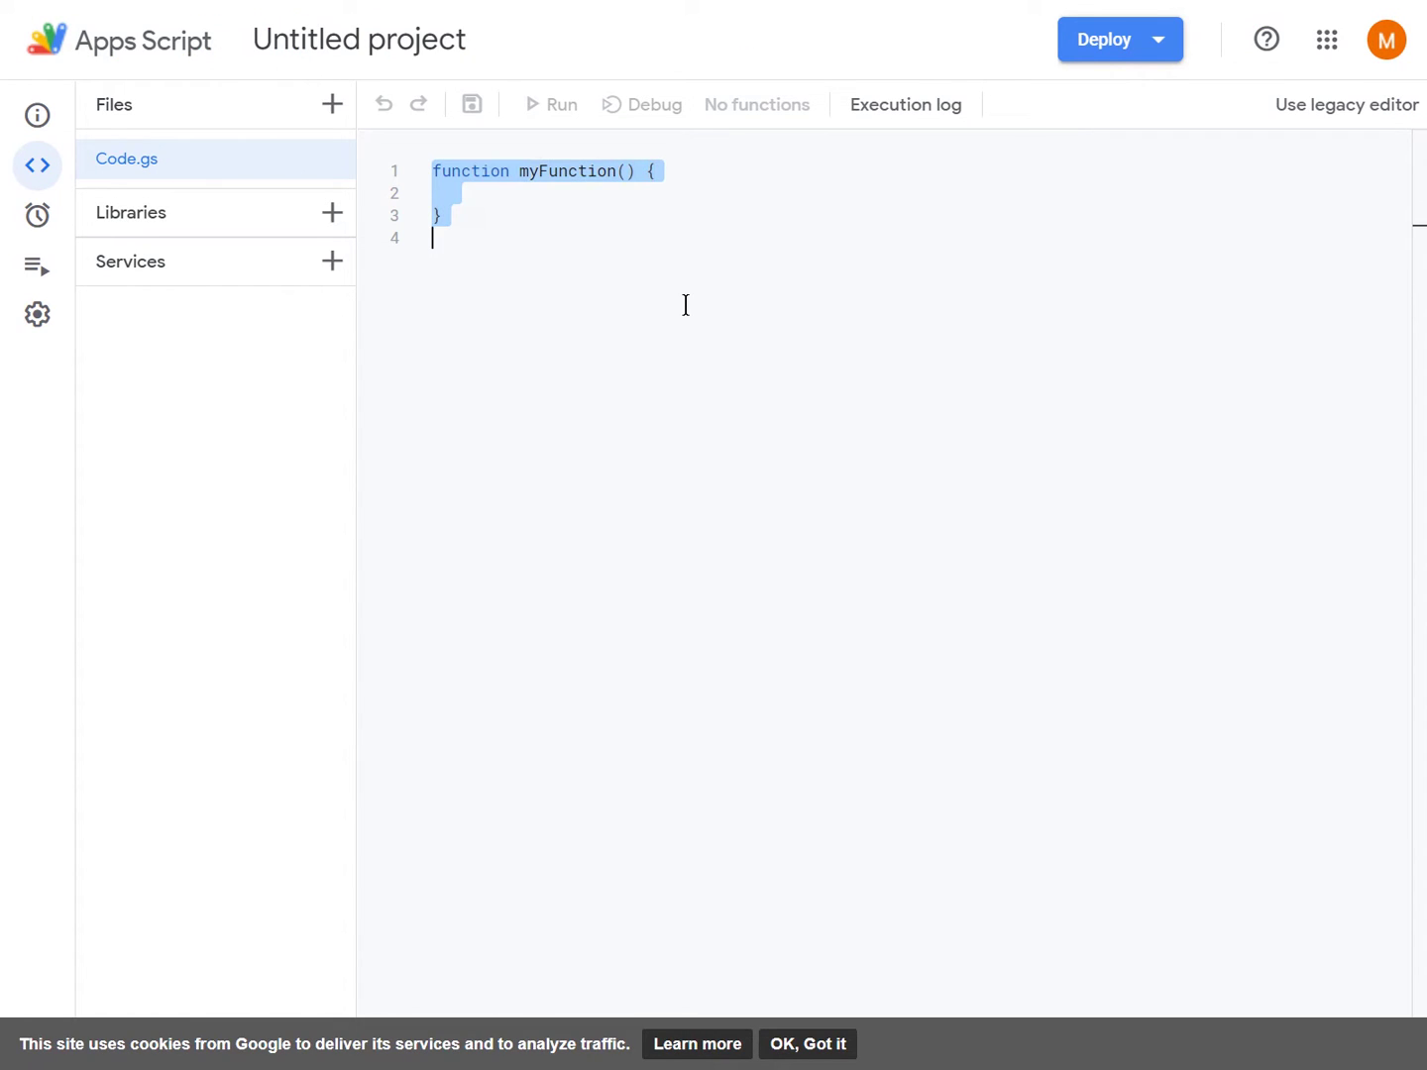
key(BackSpace)
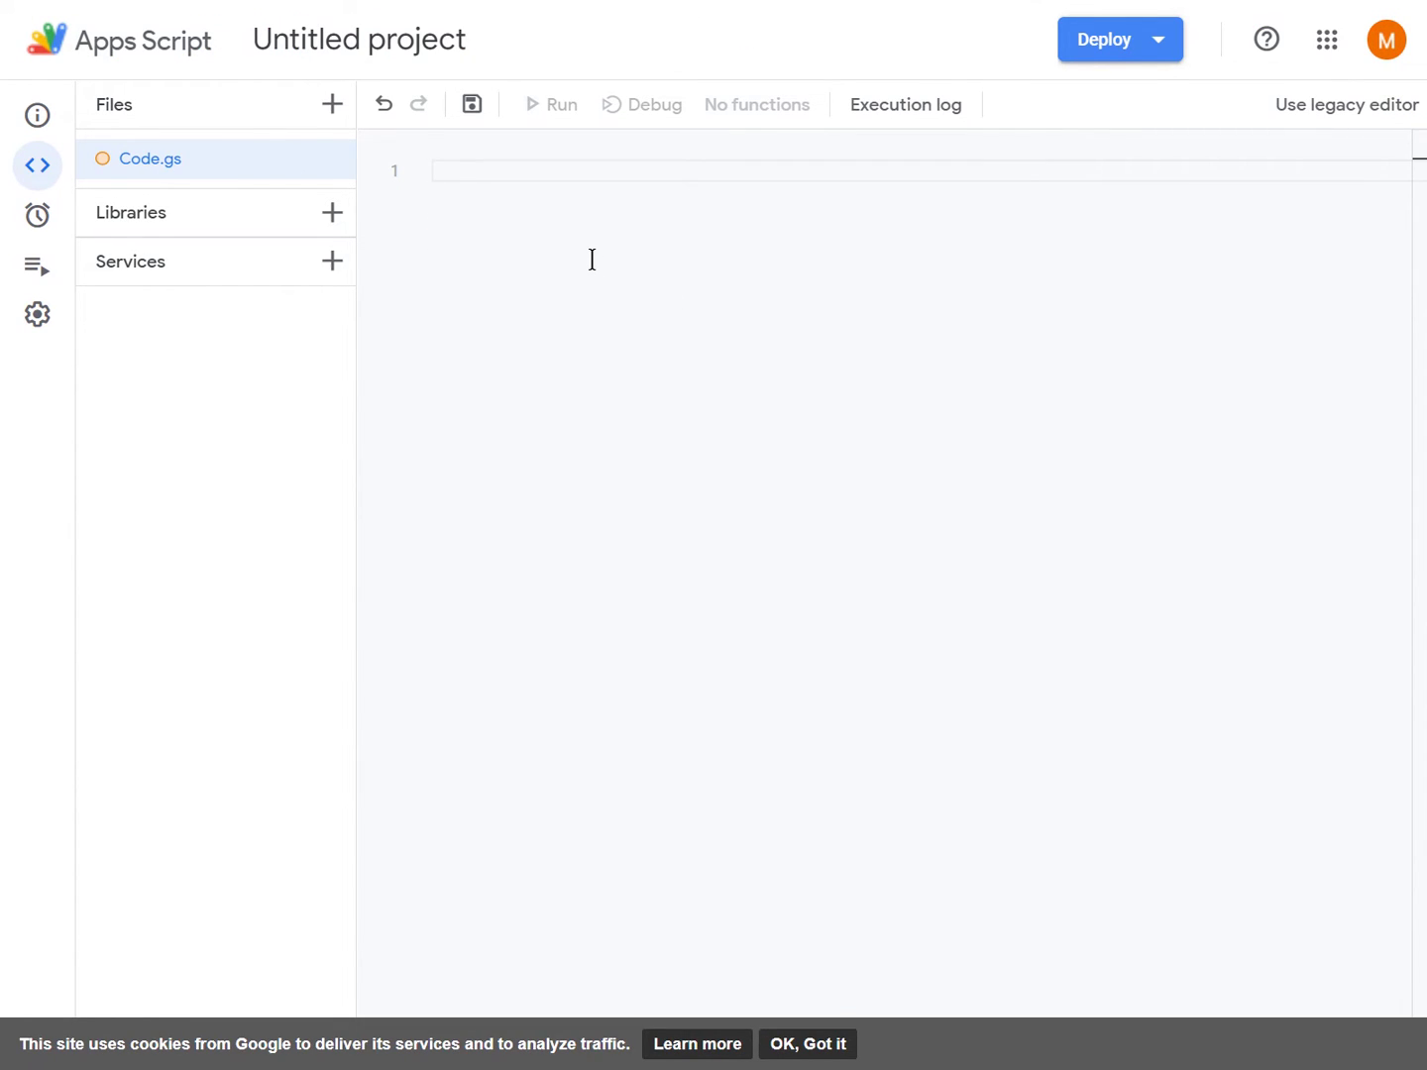
key(ctrl+v)
scroll(816, 504, up, 4)
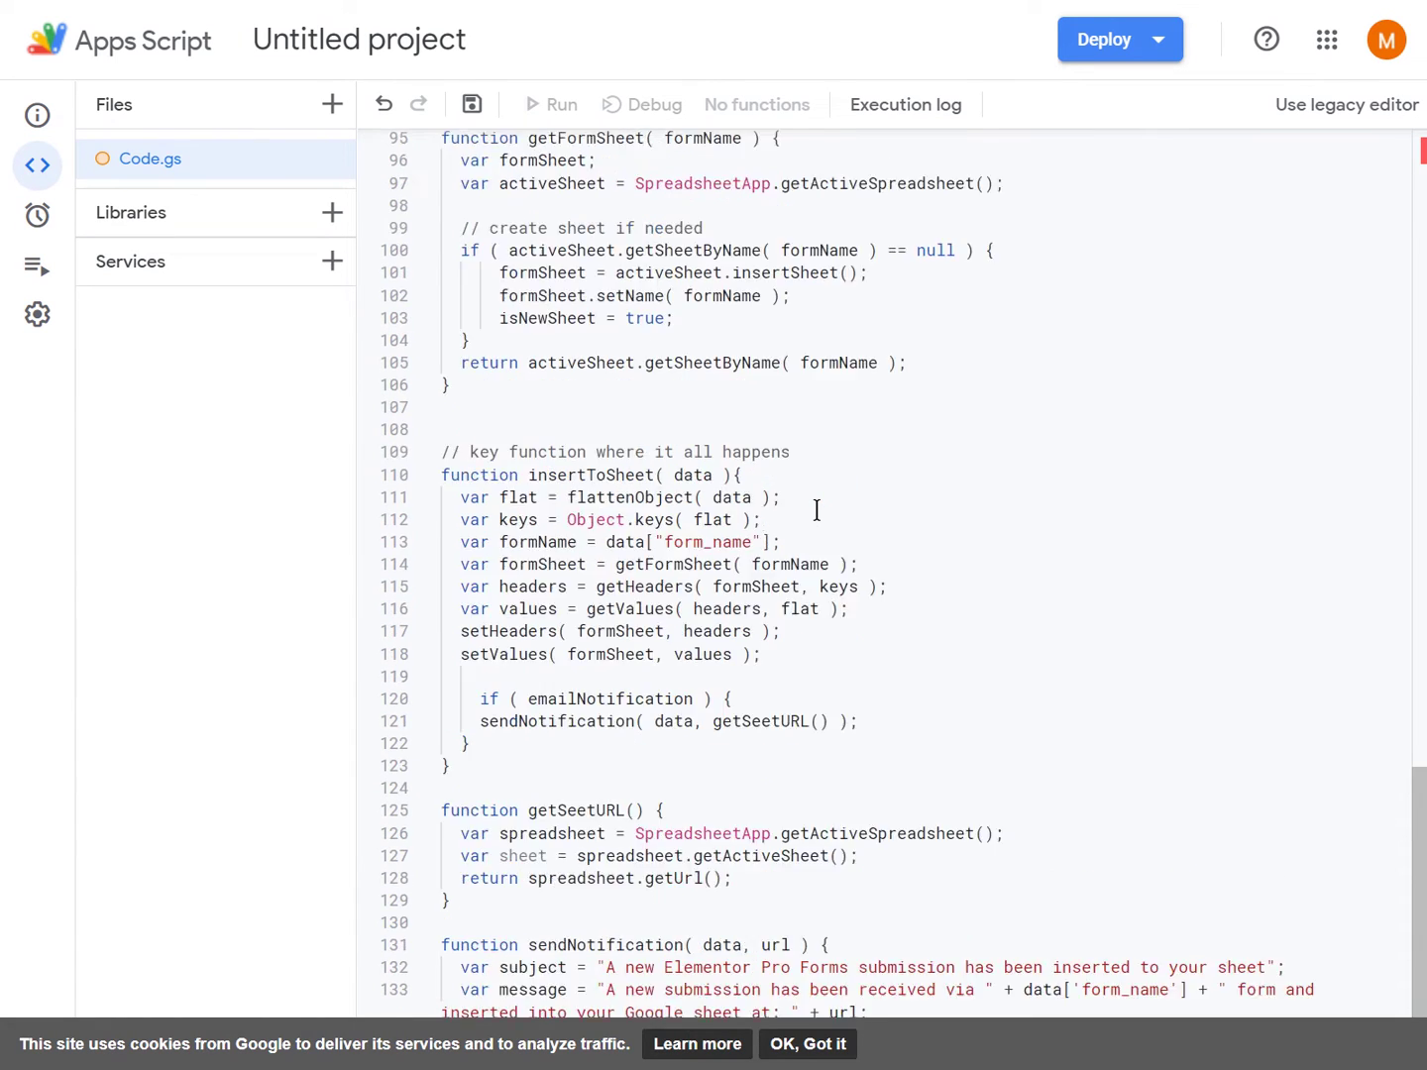
scroll(816, 510, down, 4)
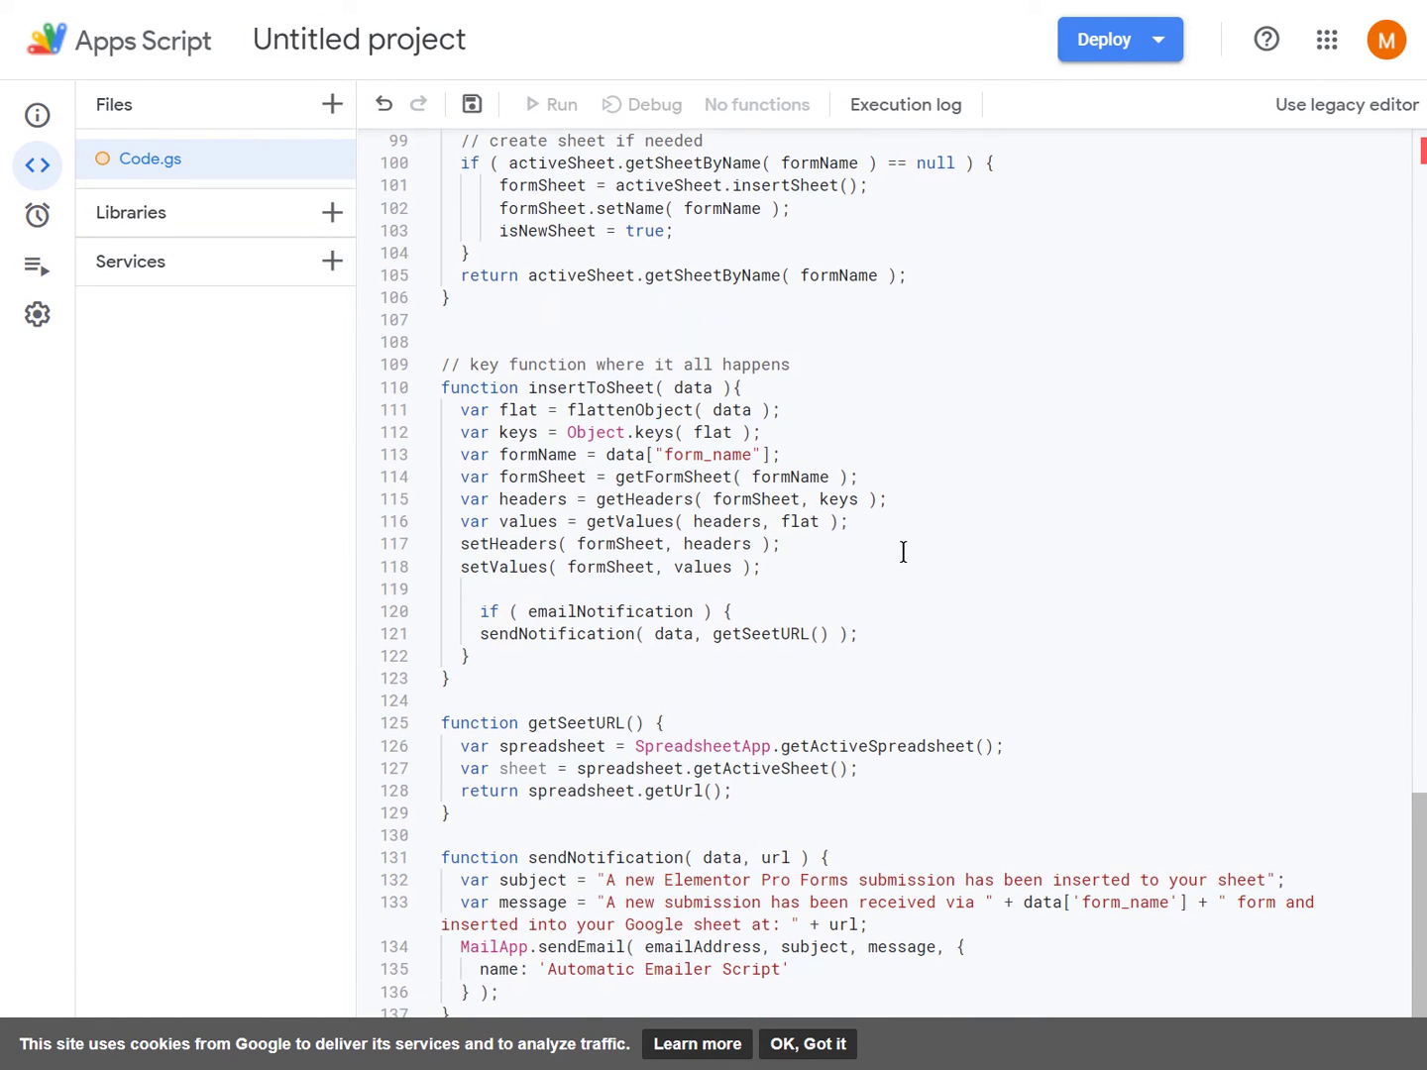
scroll(895, 555, up, 14)
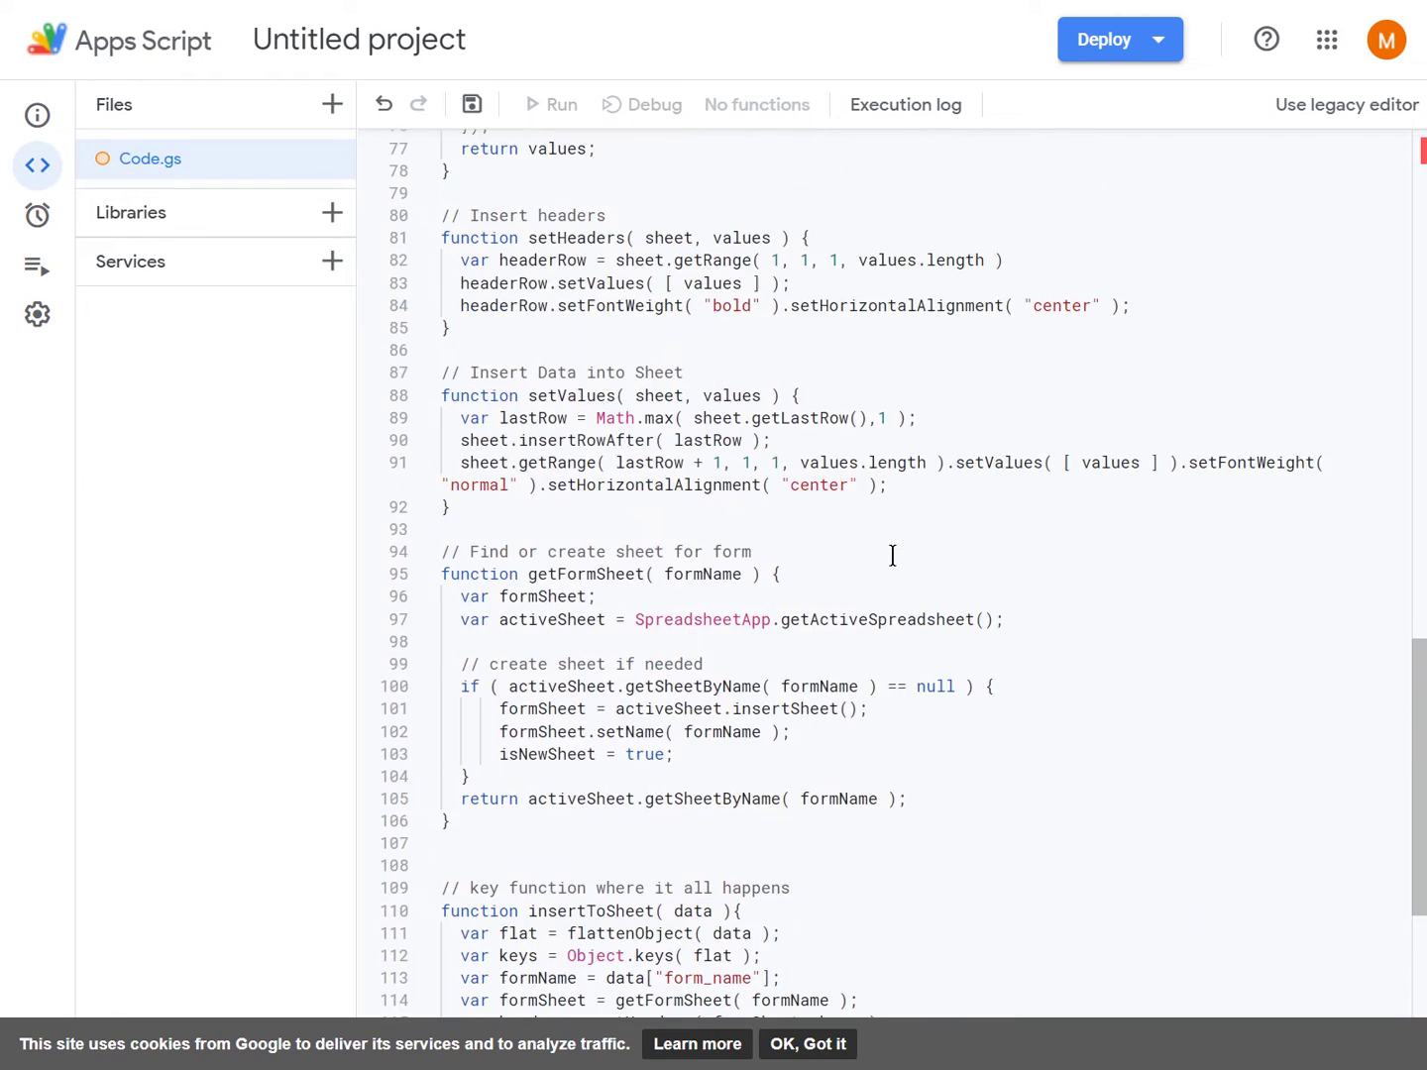
scroll(892, 555, up, 18)
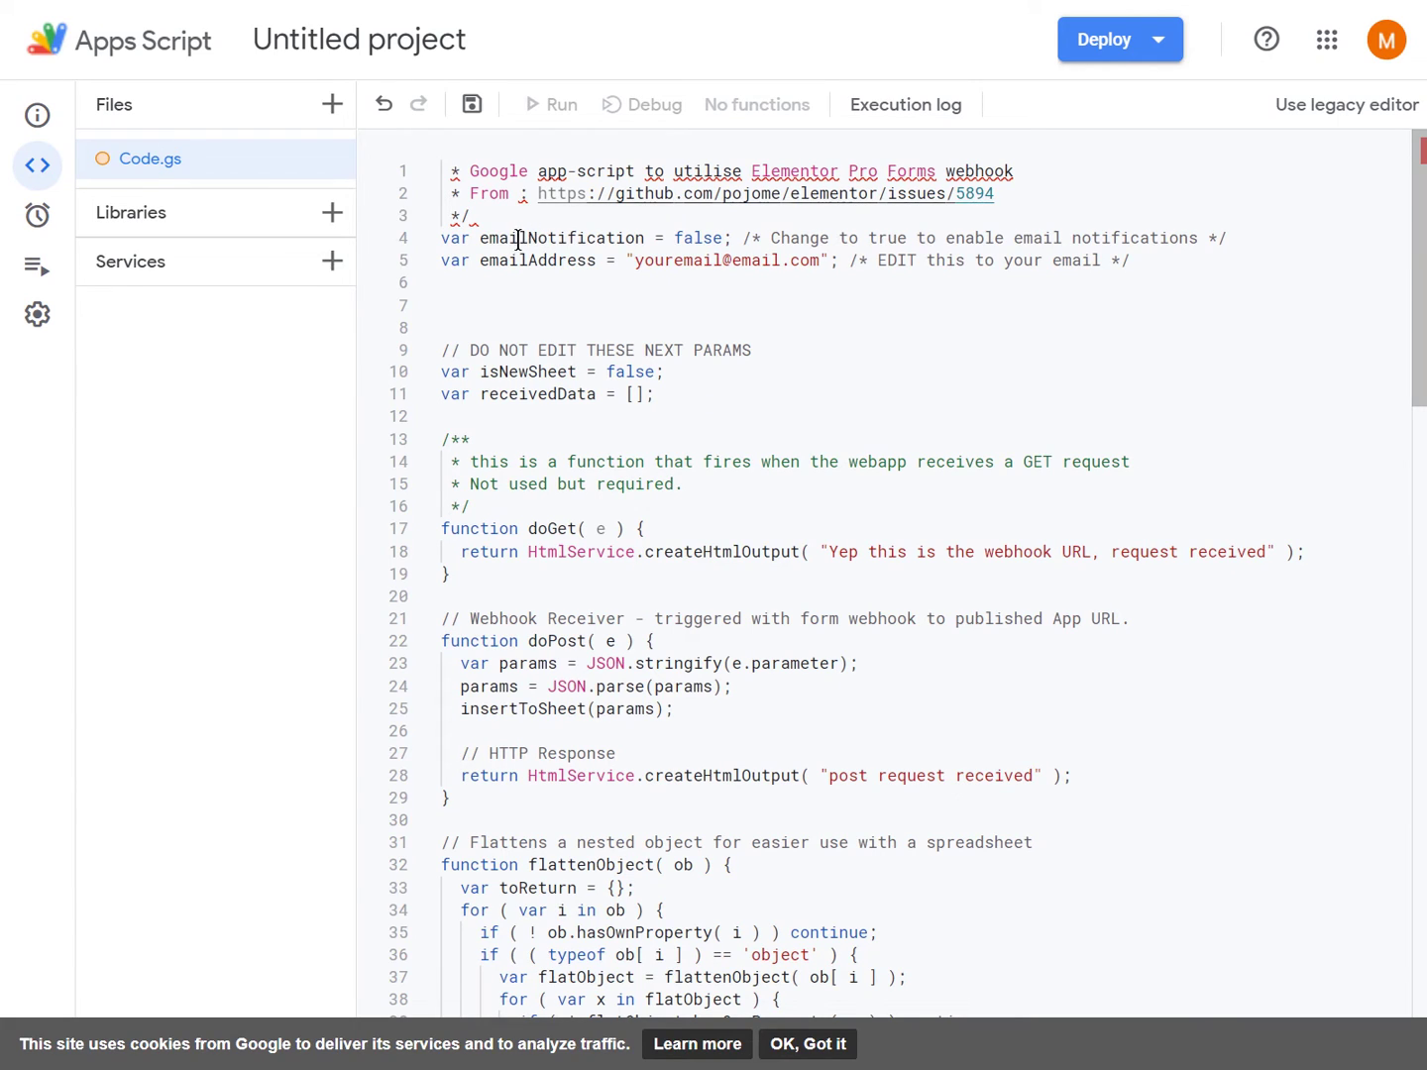
double_click(691, 245)
text(true)
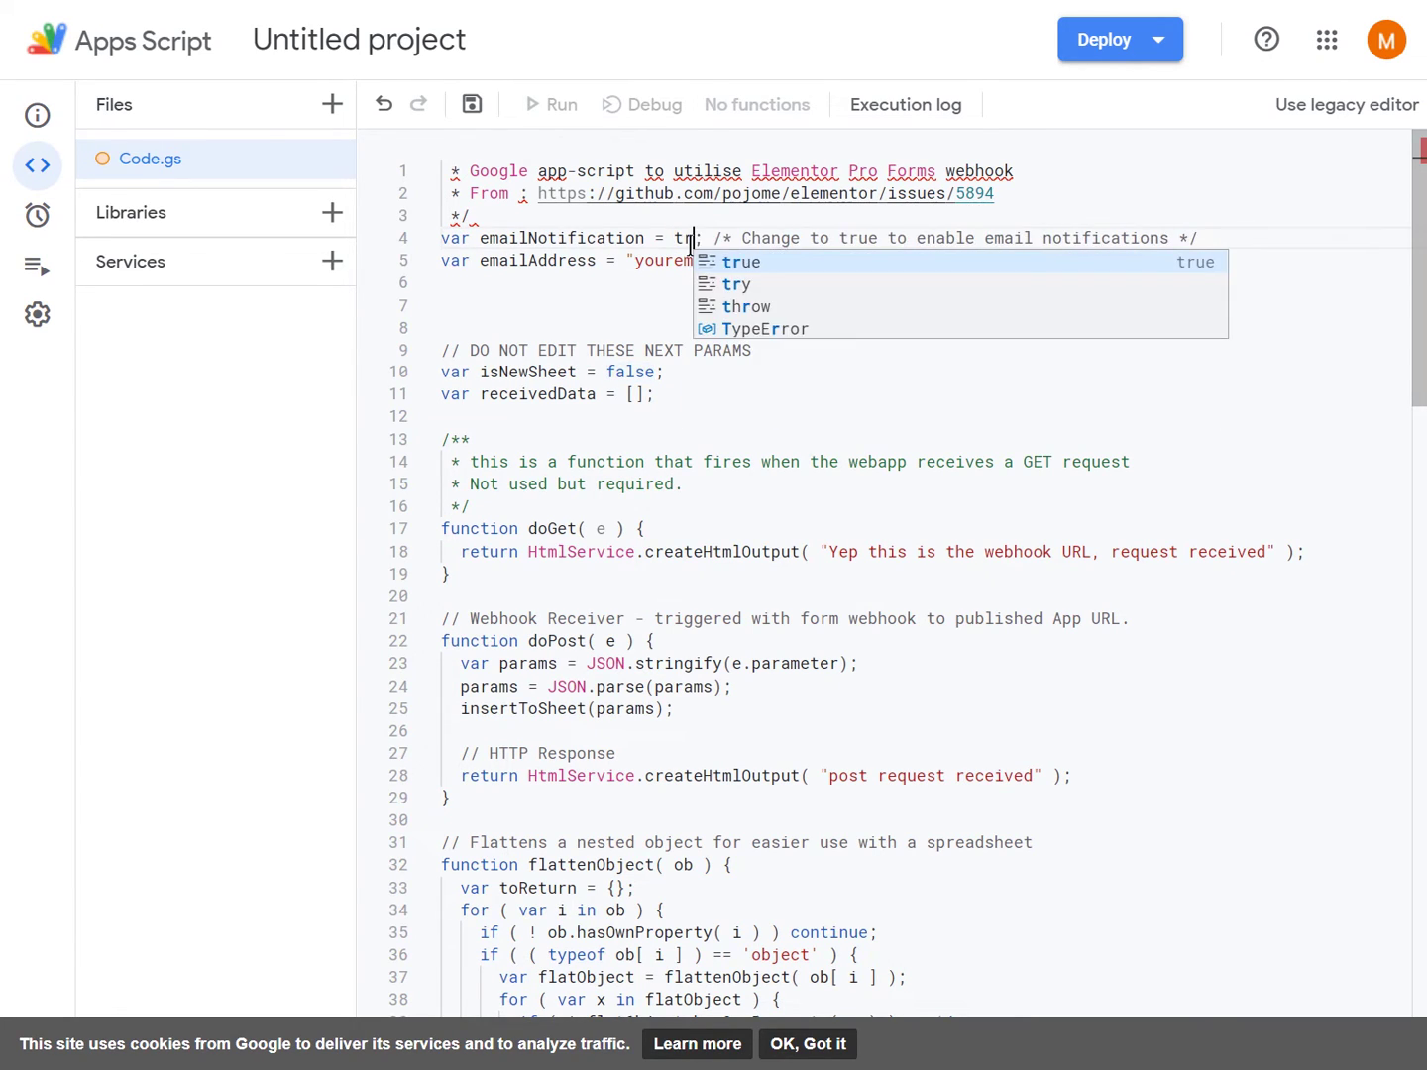
click(667, 290)
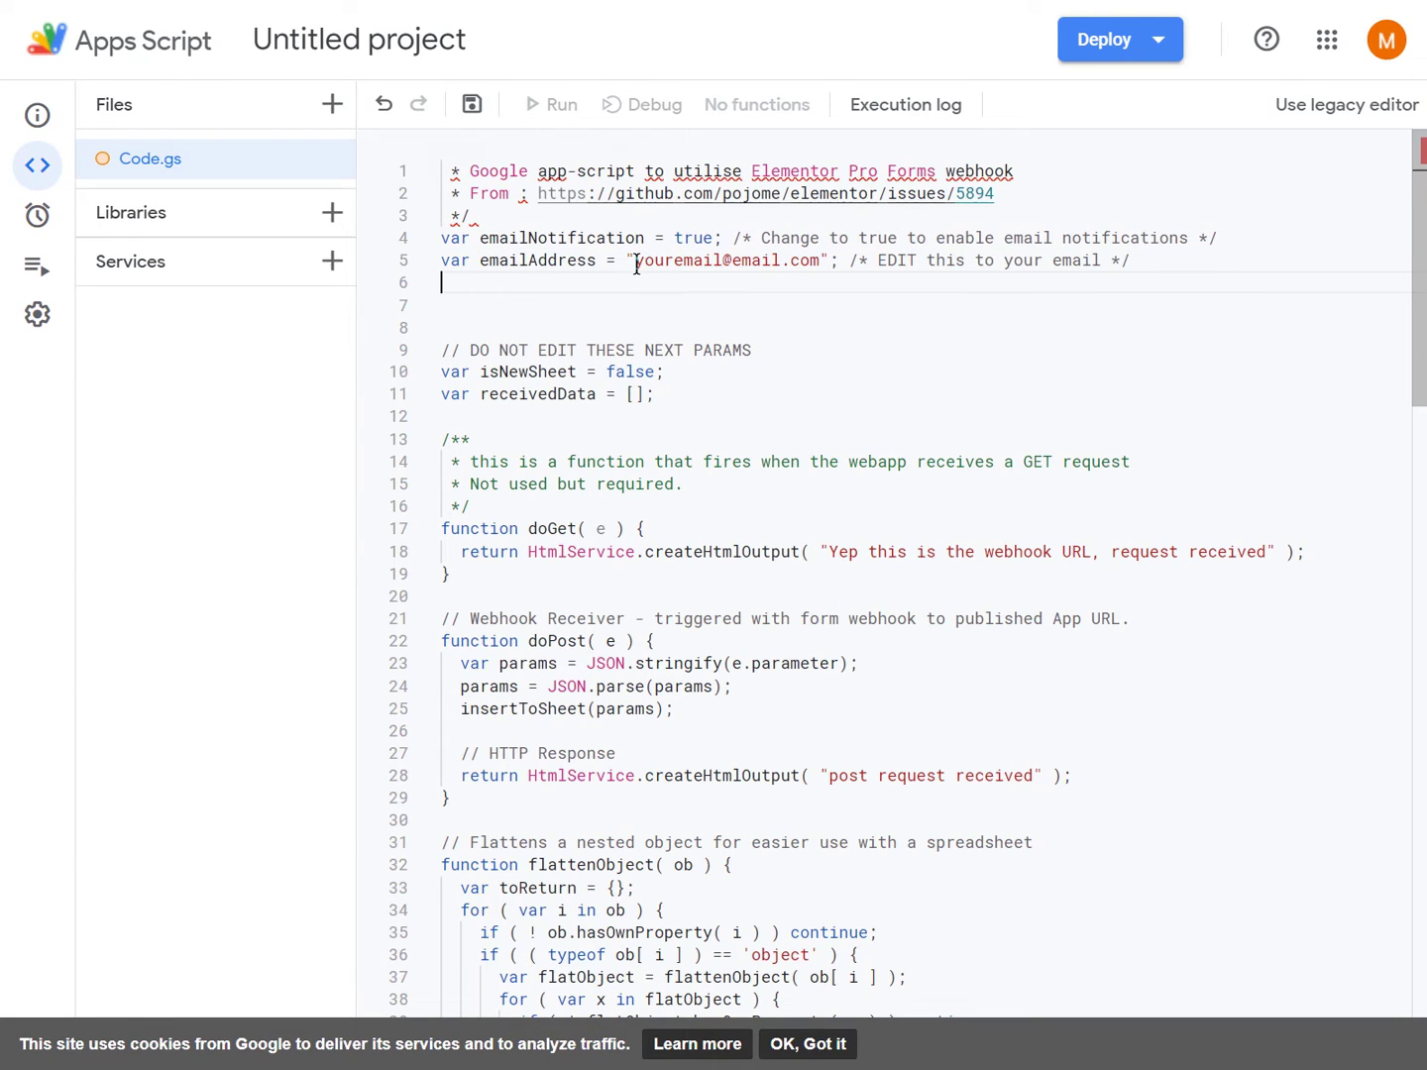
drag(636, 265, 779, 266)
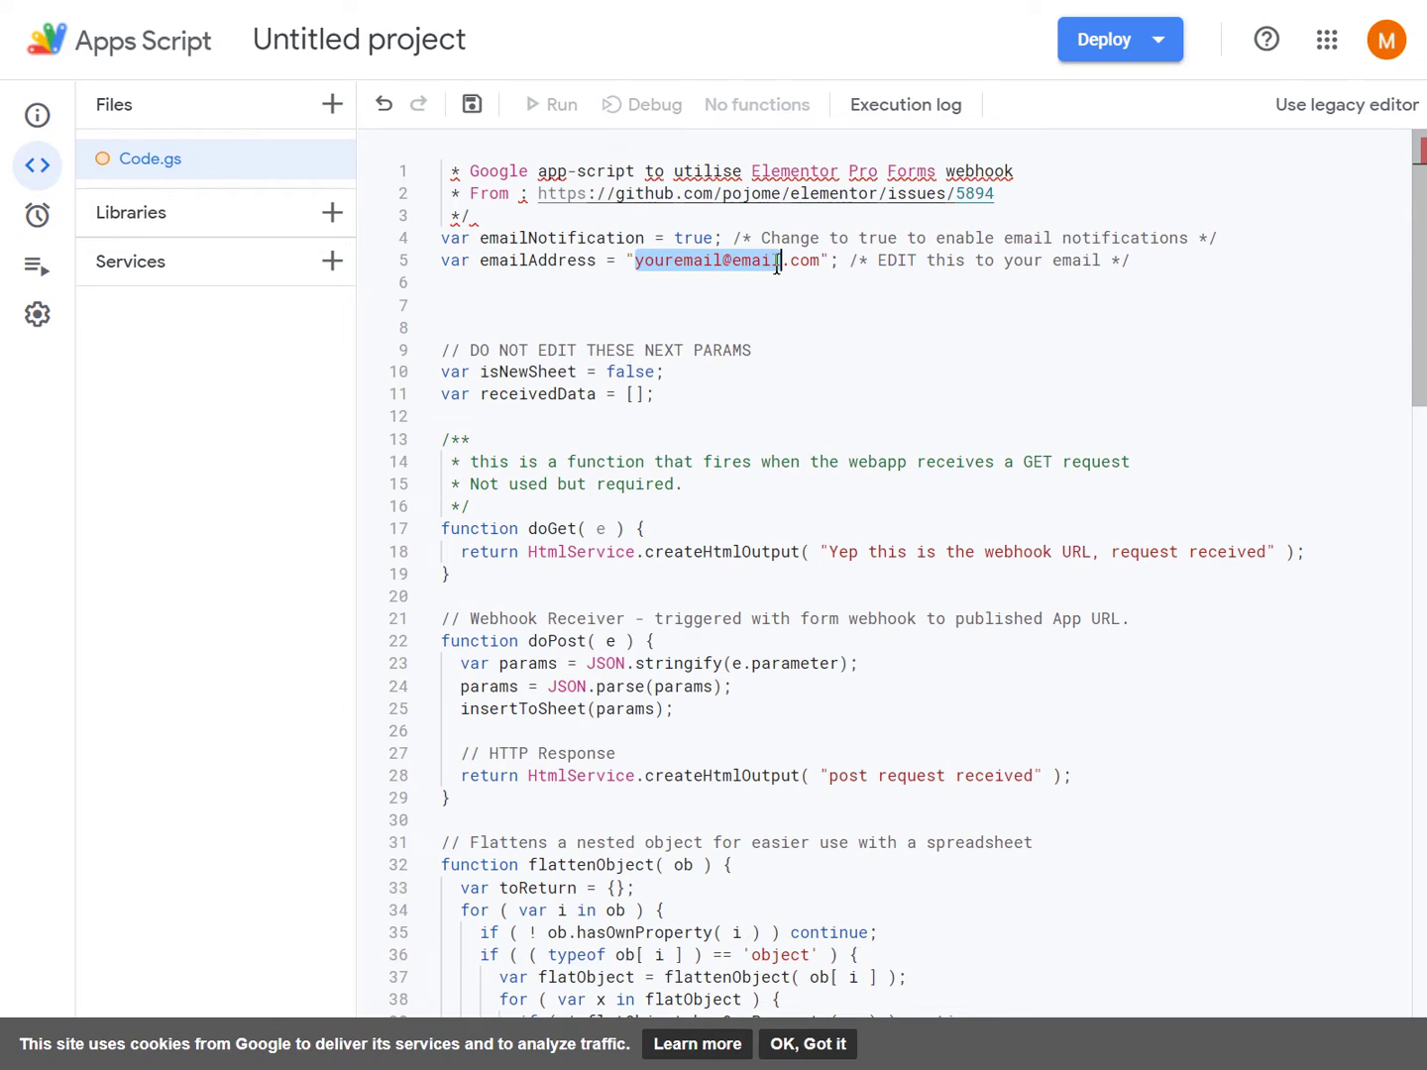
key(ctrl+s)
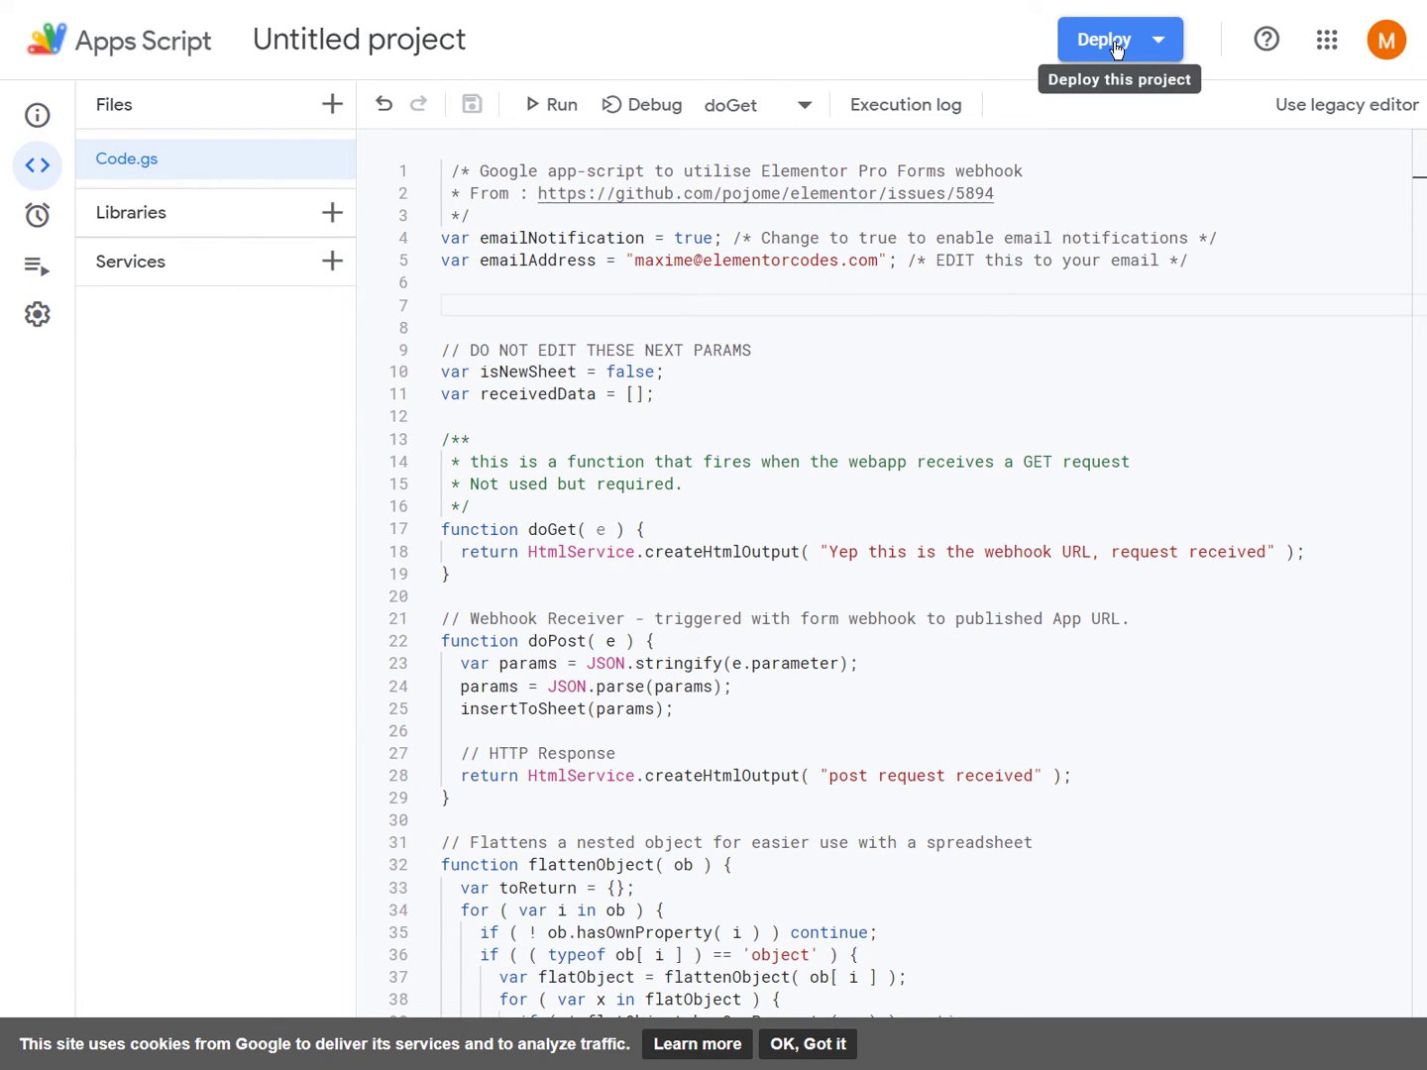
- Configure a new Web app deployment executing as you, with Who has access set to Anyone
click(1117, 50)
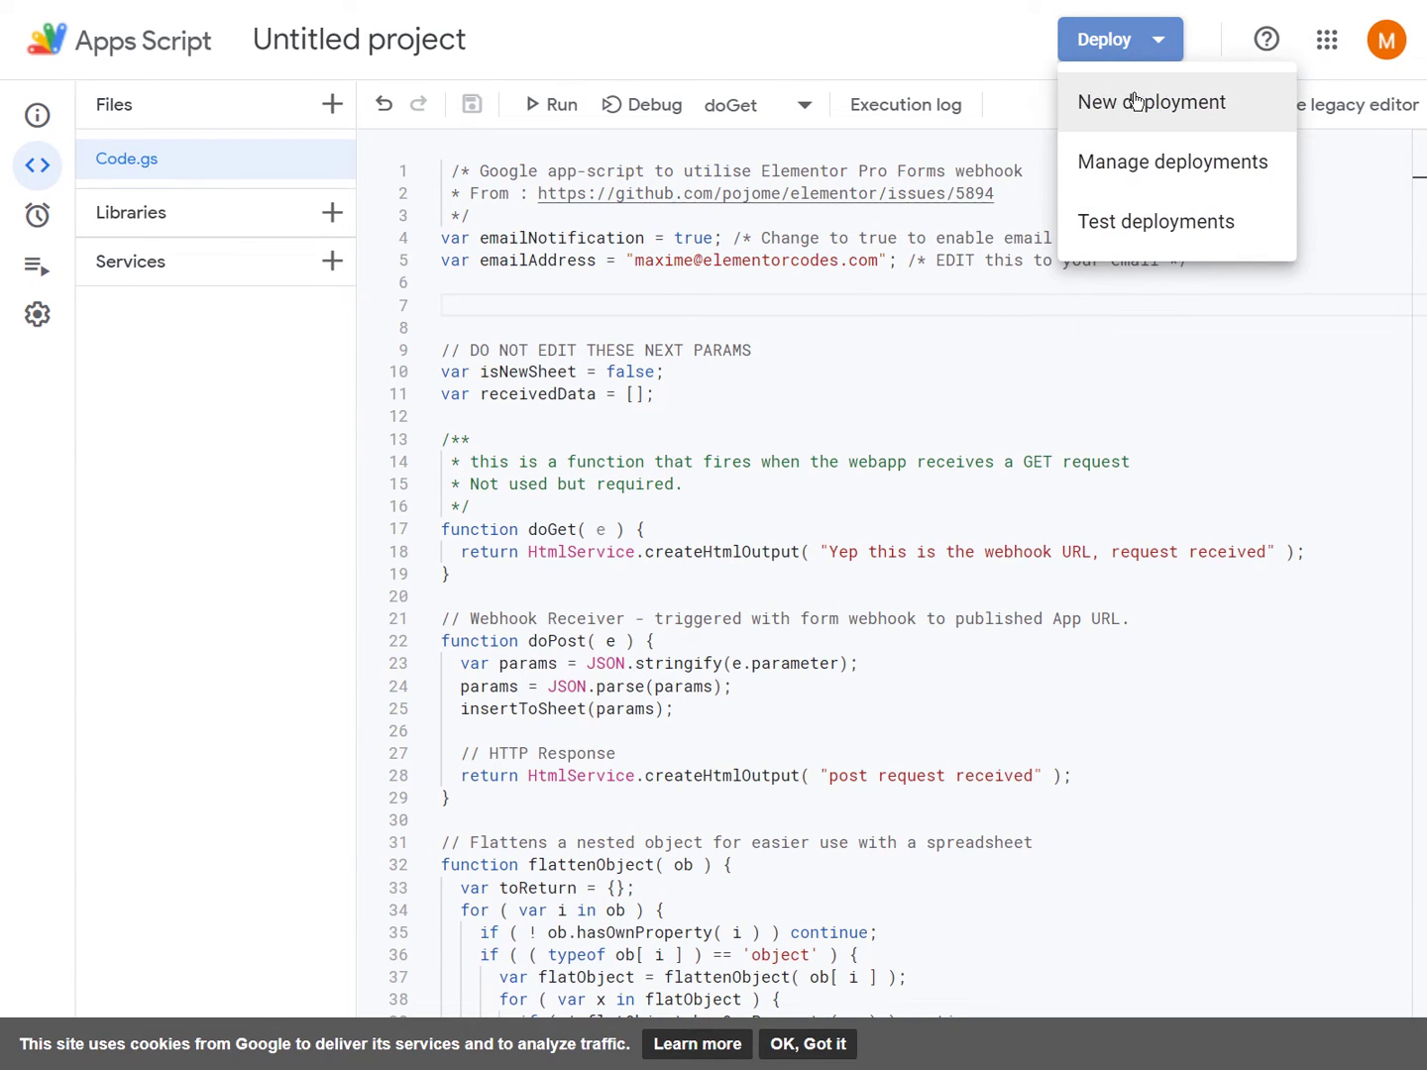
click(1183, 117)
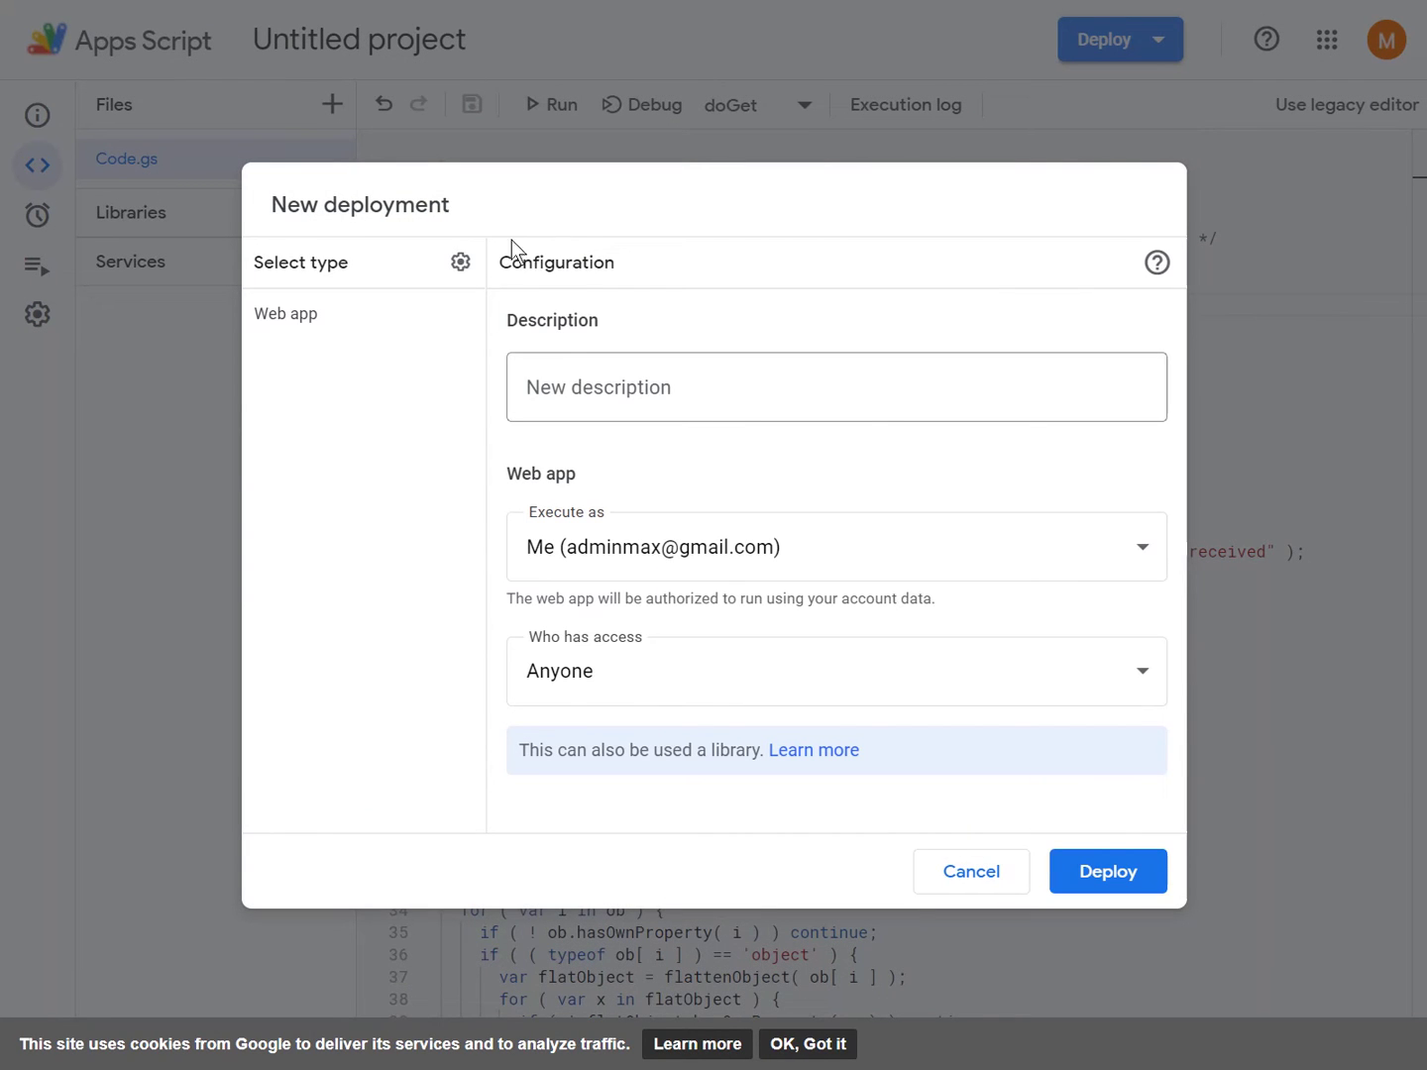
click(460, 264)
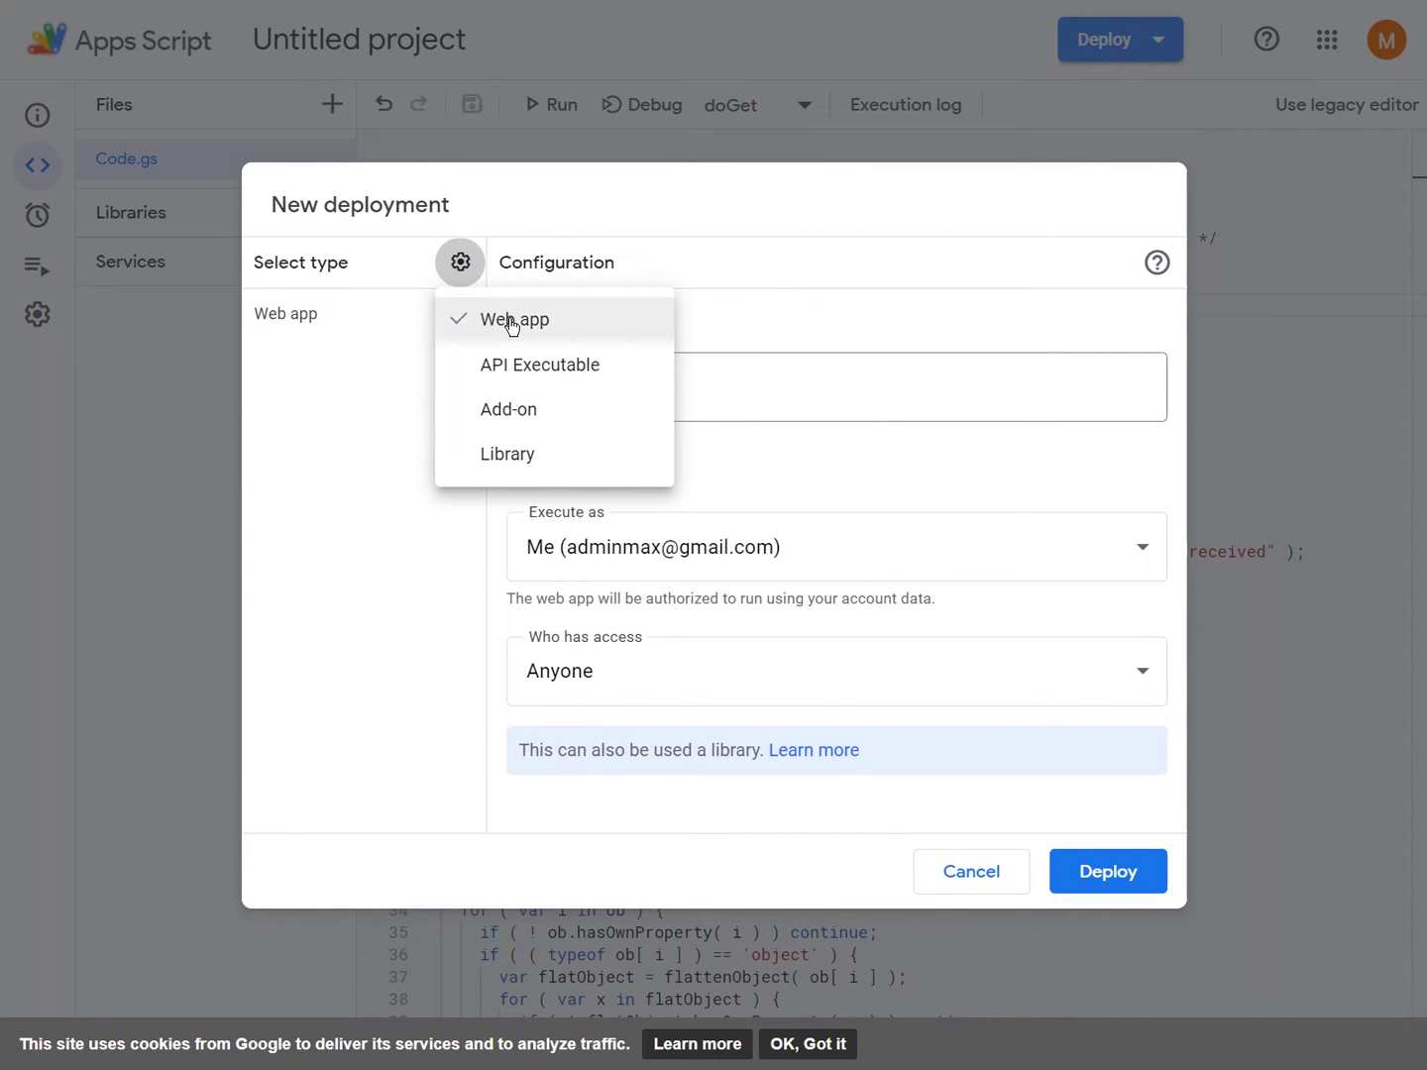
click(458, 579)
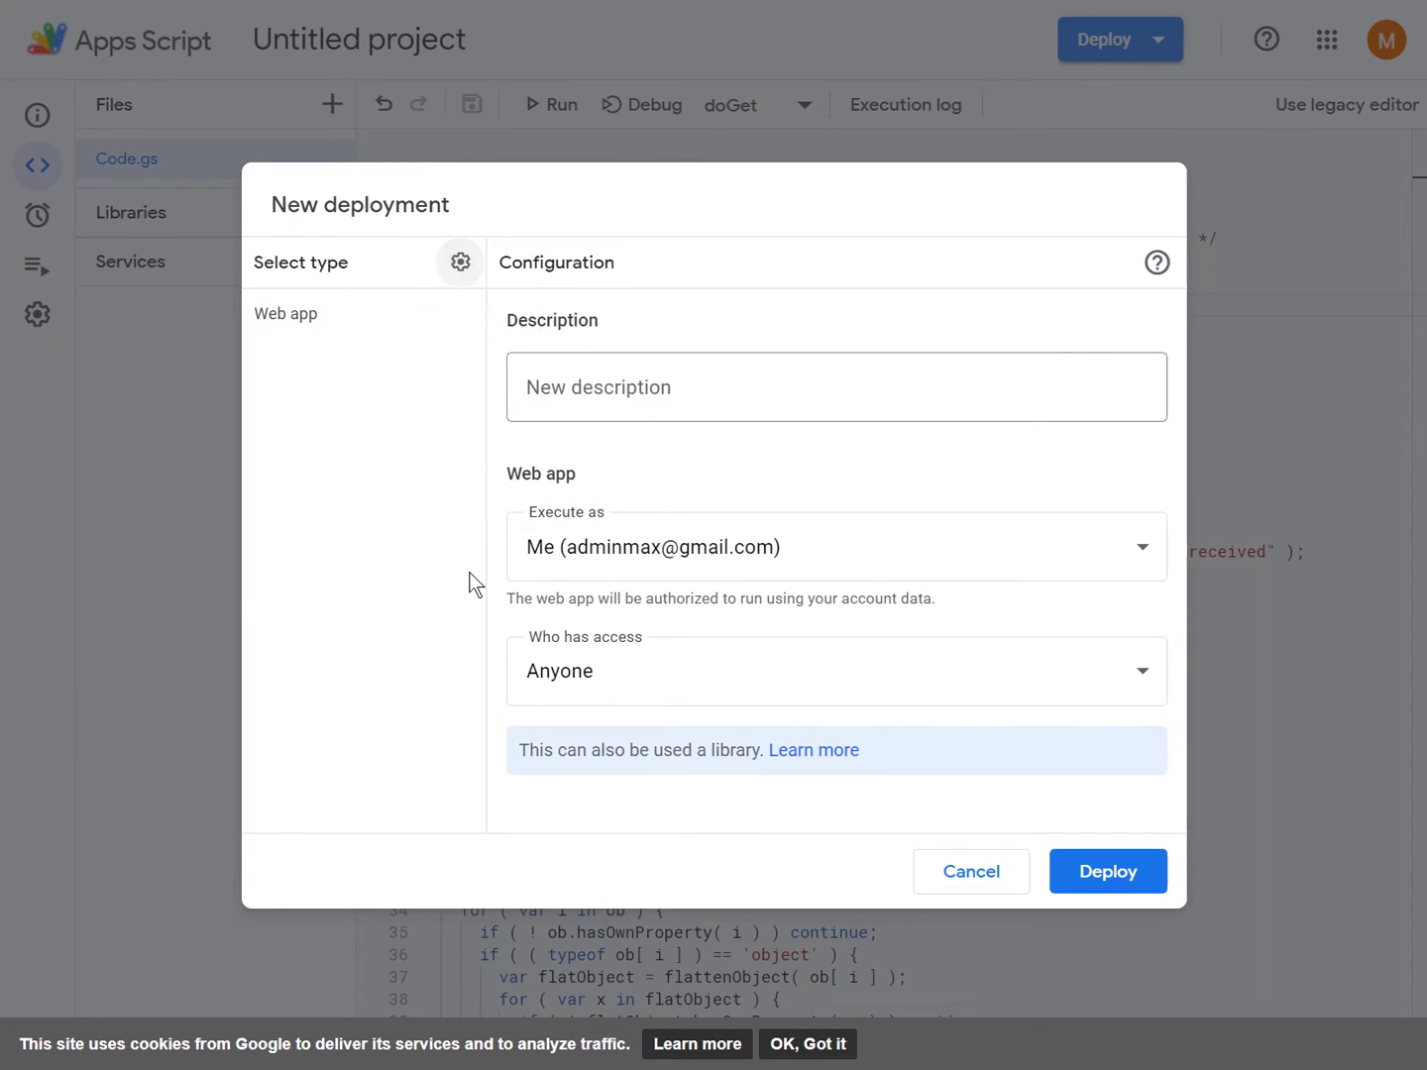
click(628, 671)
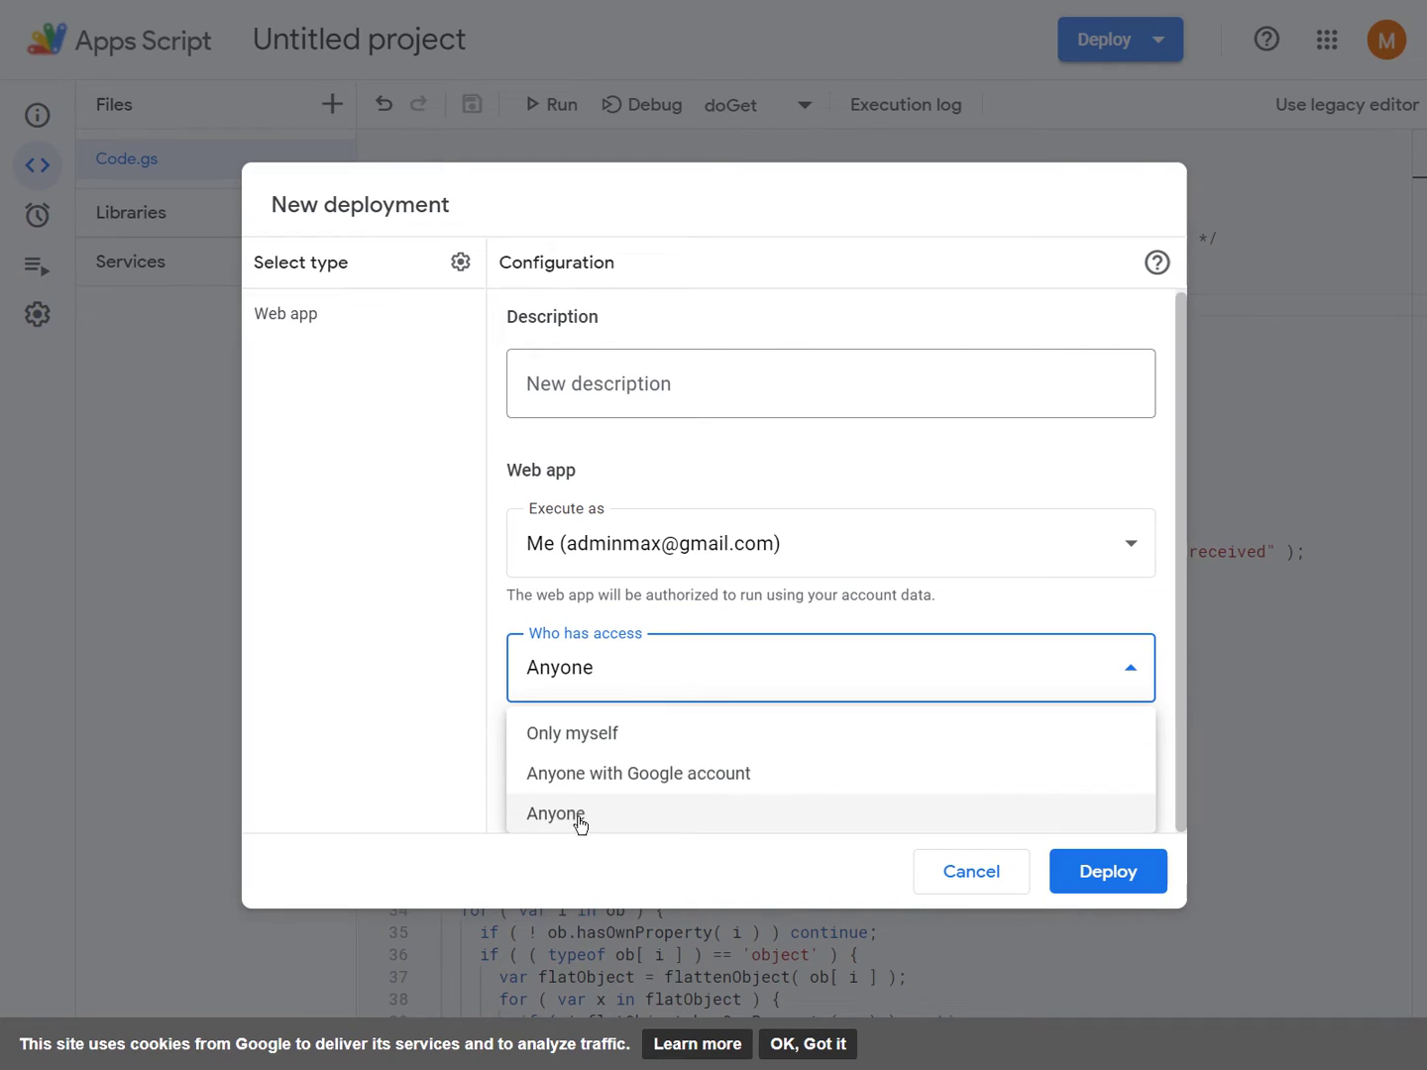
click(607, 816)
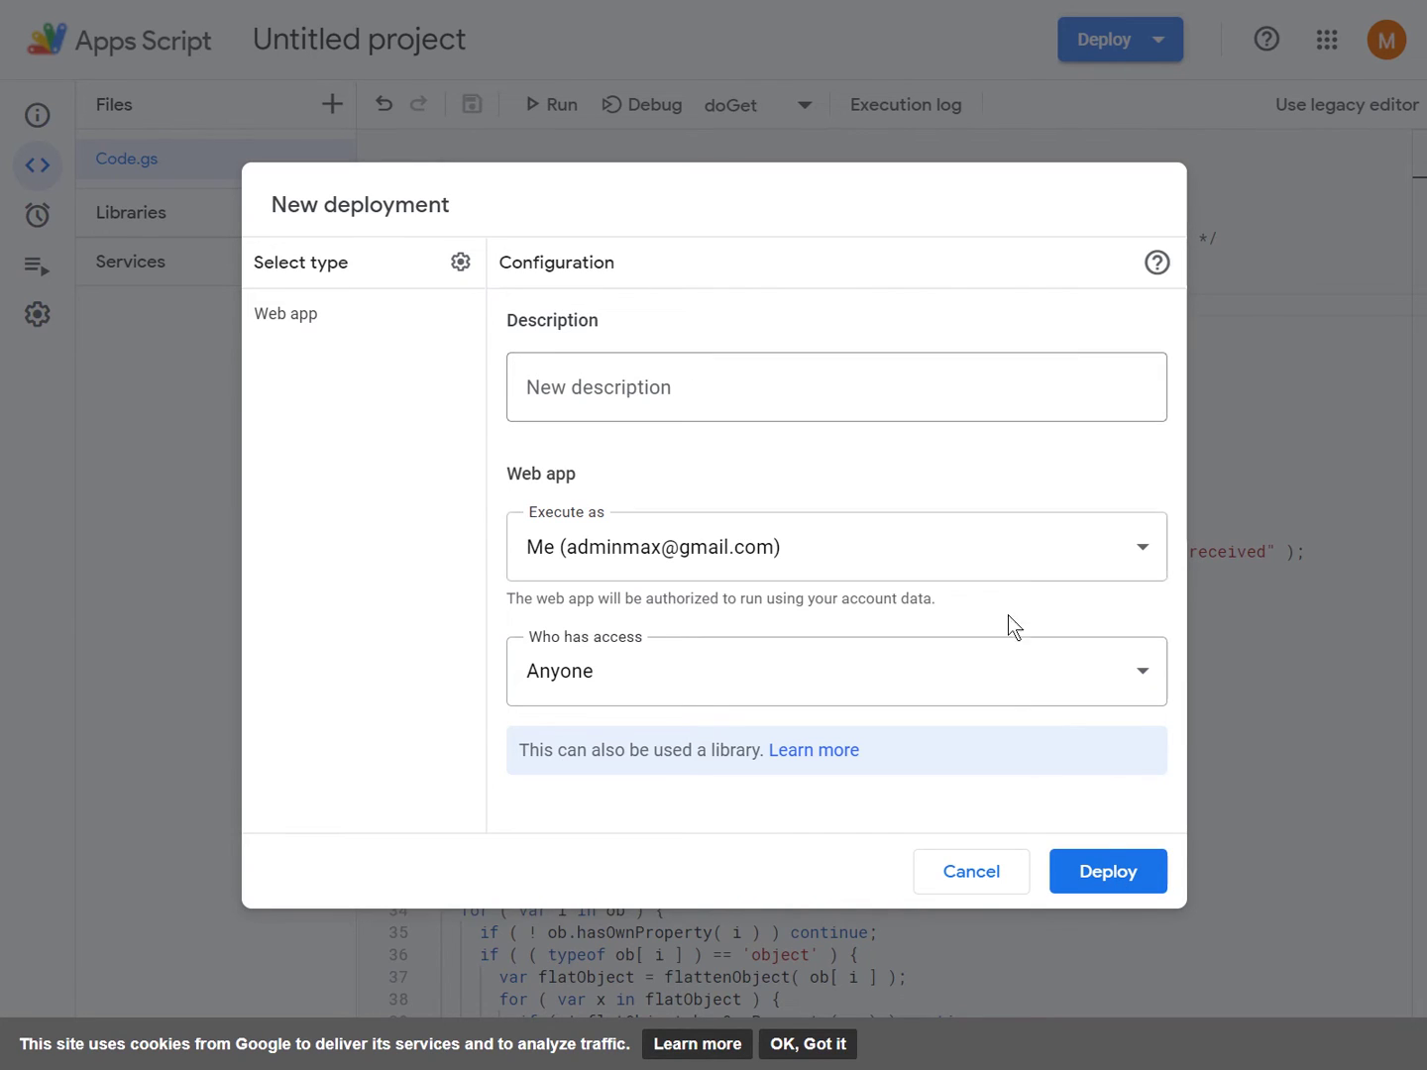
- Deploy, authorize with your Google account, and go past the unverified-app warning via Advanced
click(1127, 875)
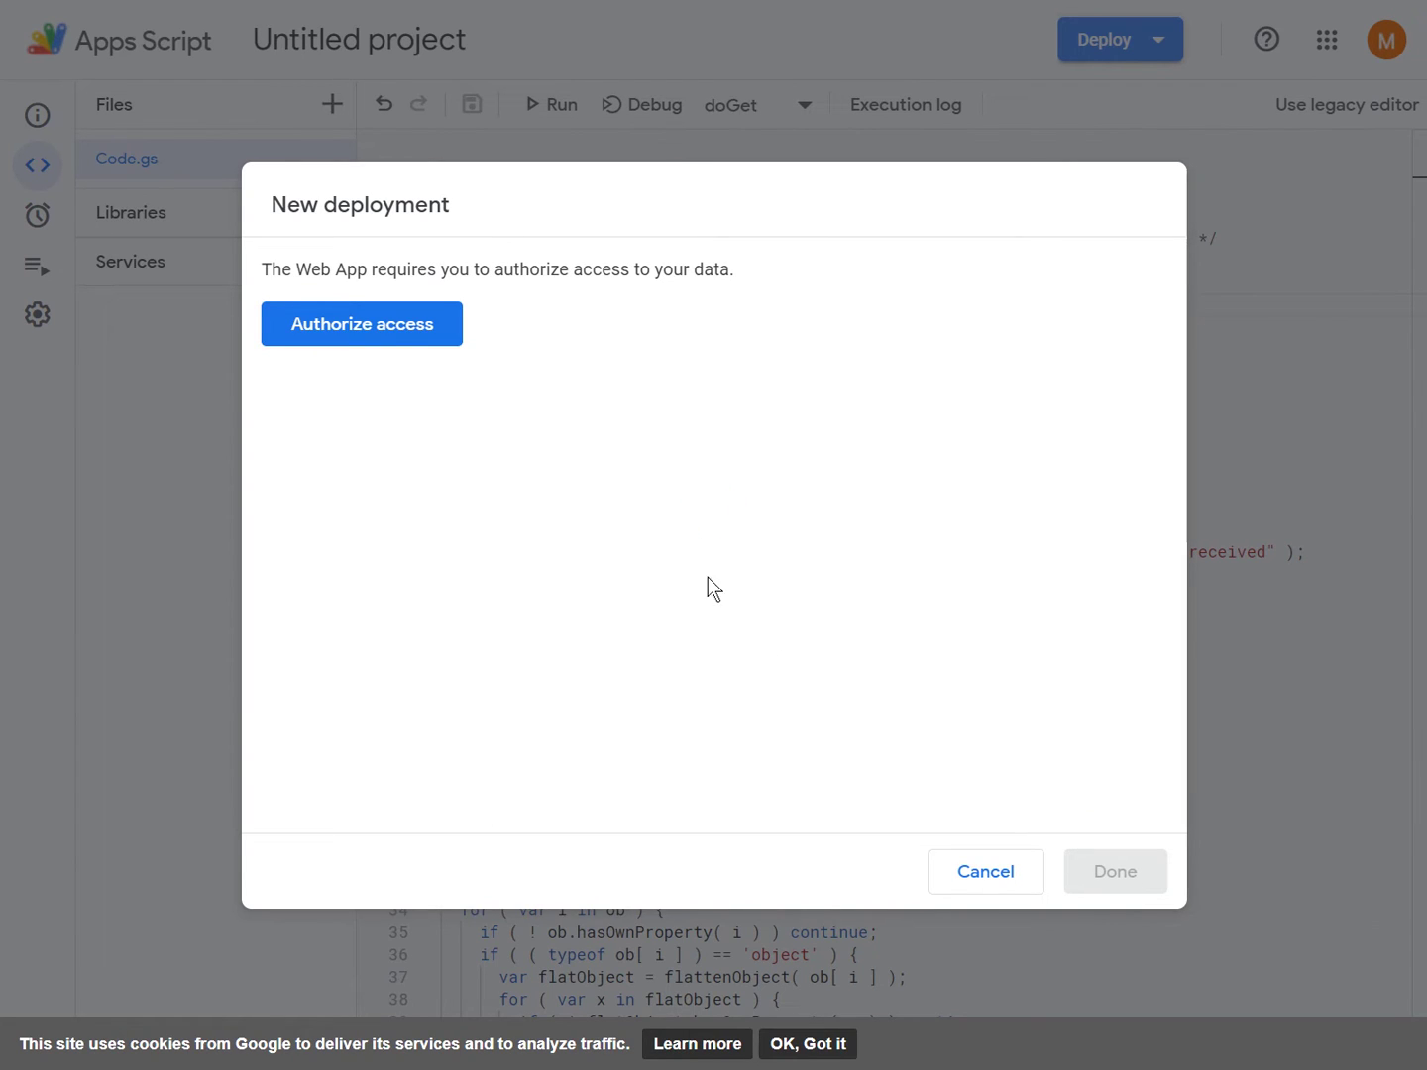
click(385, 336)
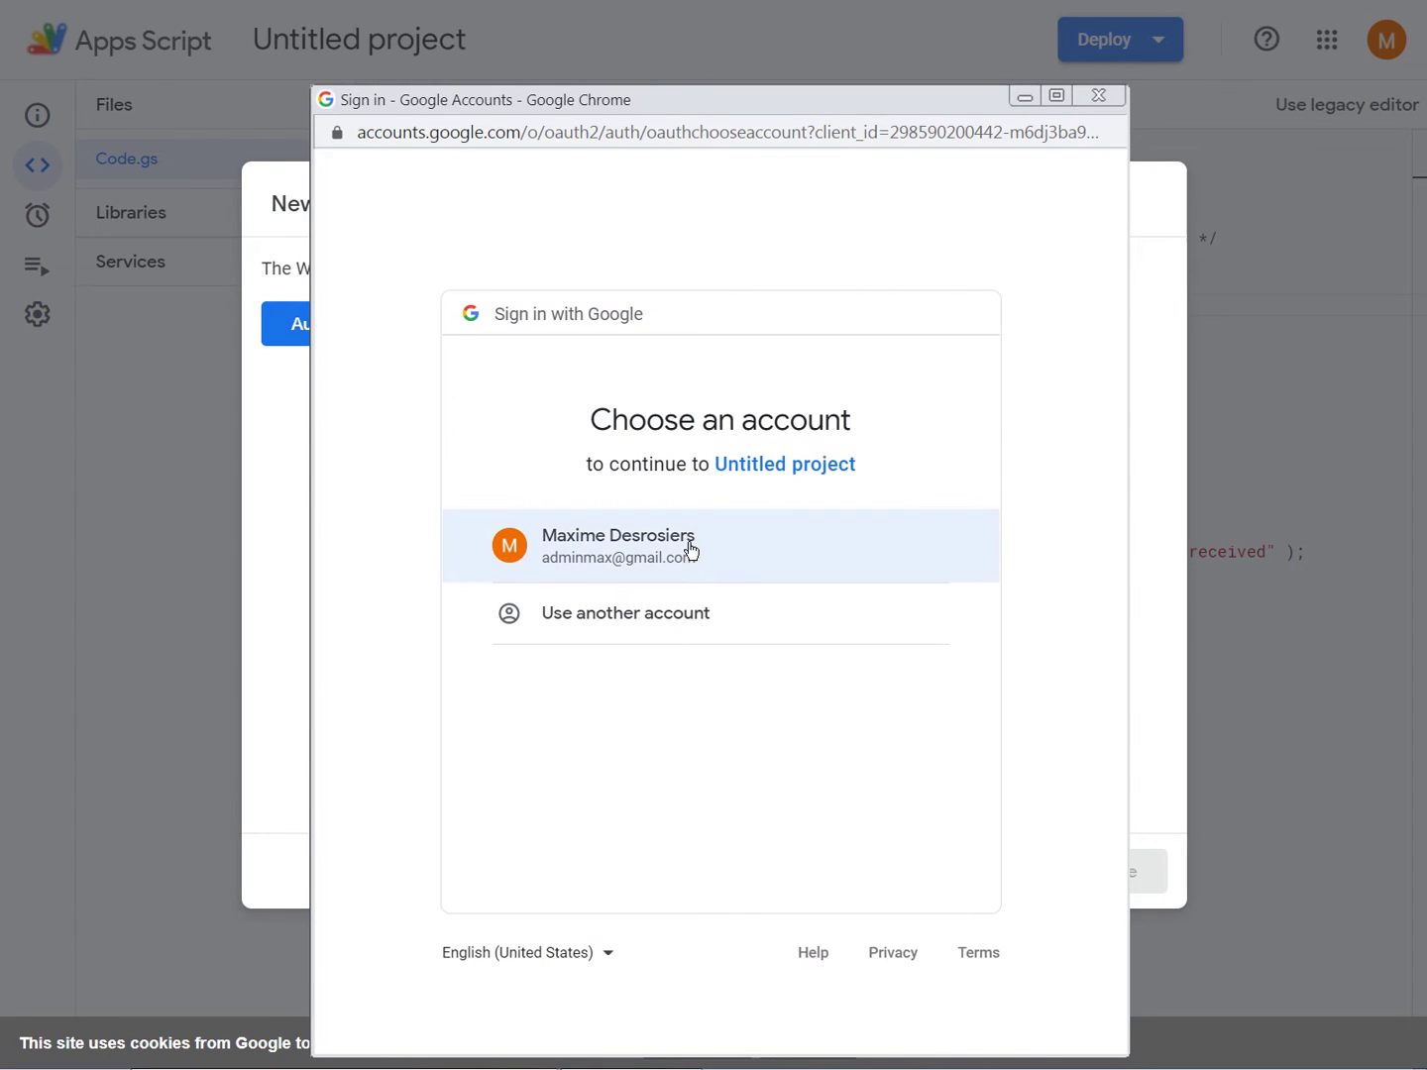
click(691, 551)
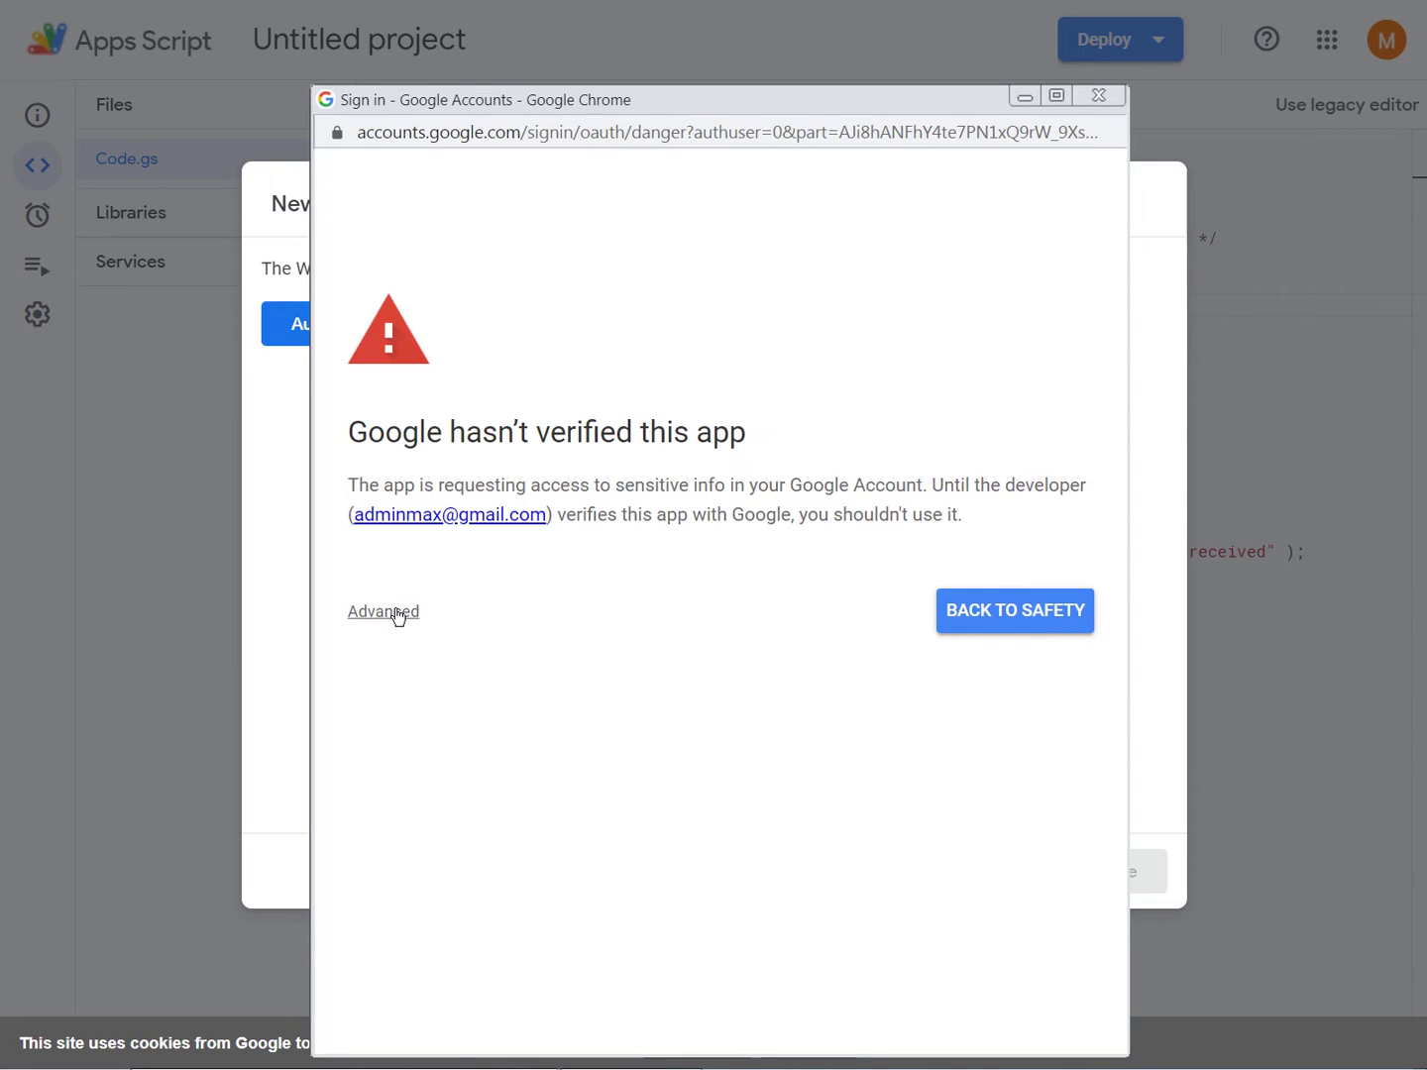
click(398, 617)
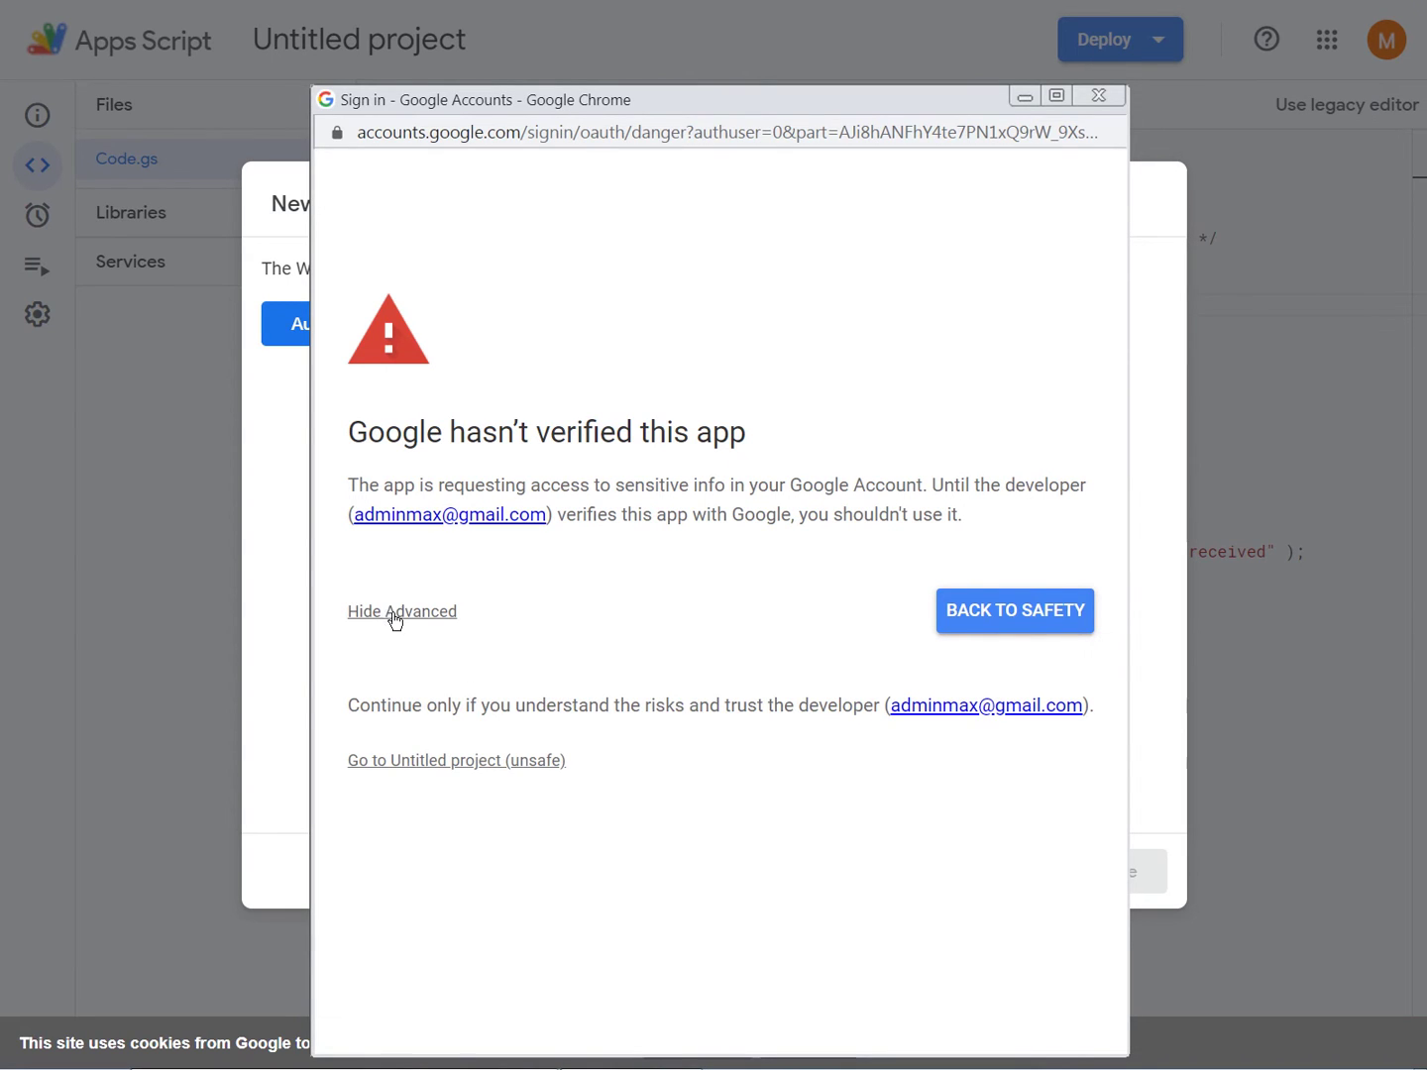
click(397, 619)
click(398, 618)
click(410, 761)
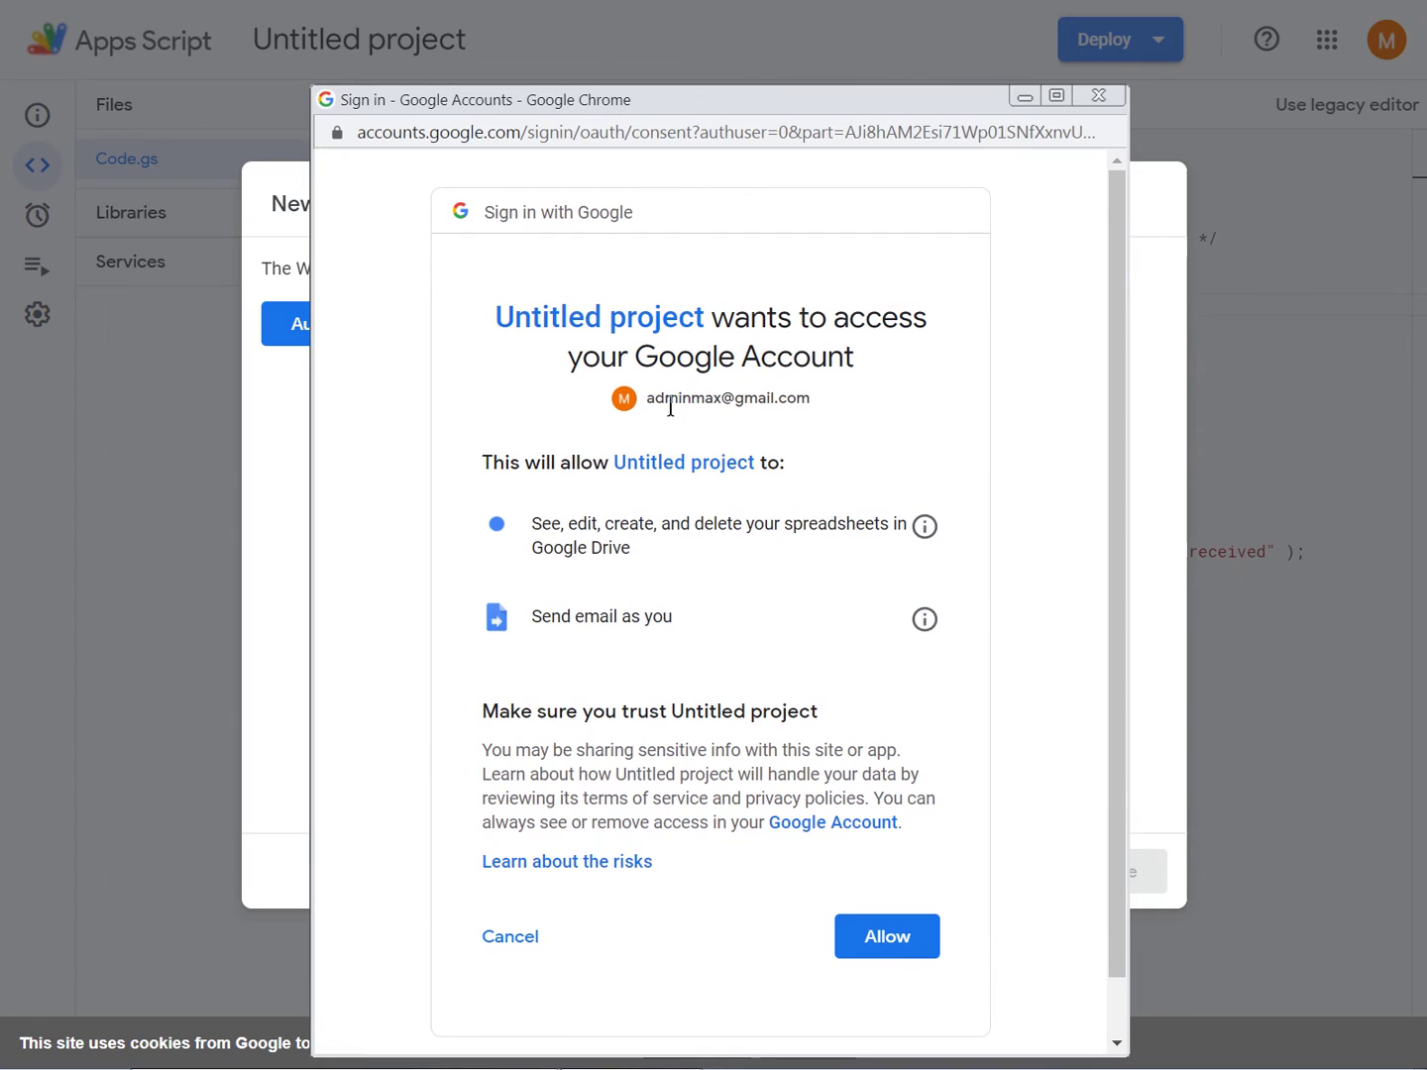
- Allow spreadsheet and email access, copy the web app URL, and return to the Elementor editor
click(908, 946)
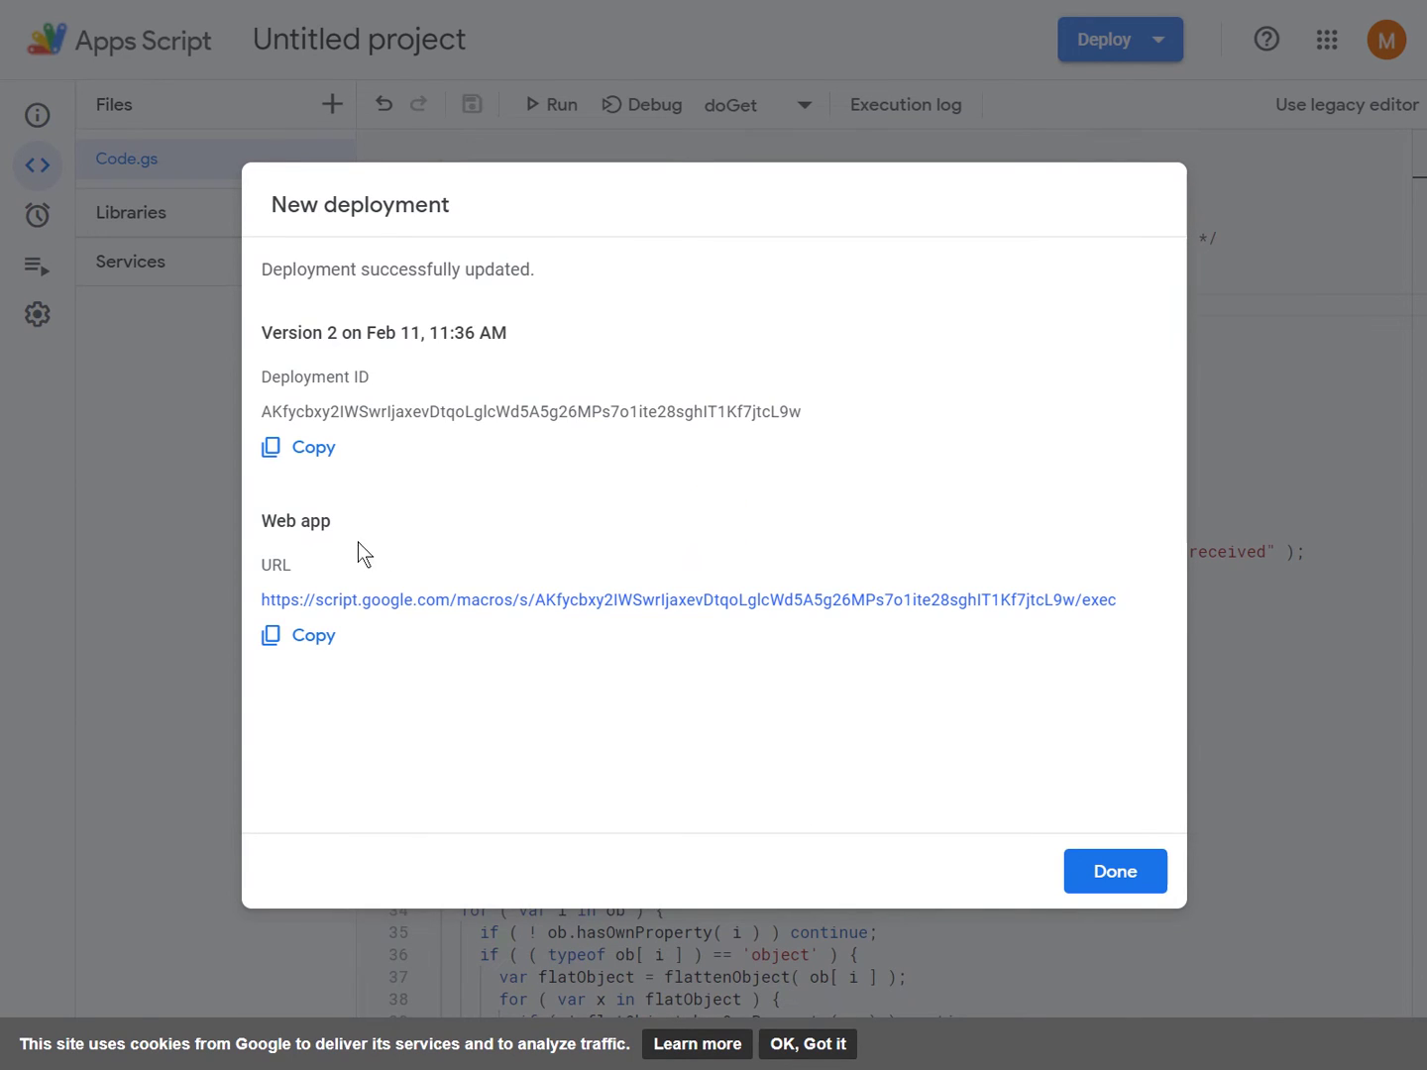
click(315, 644)
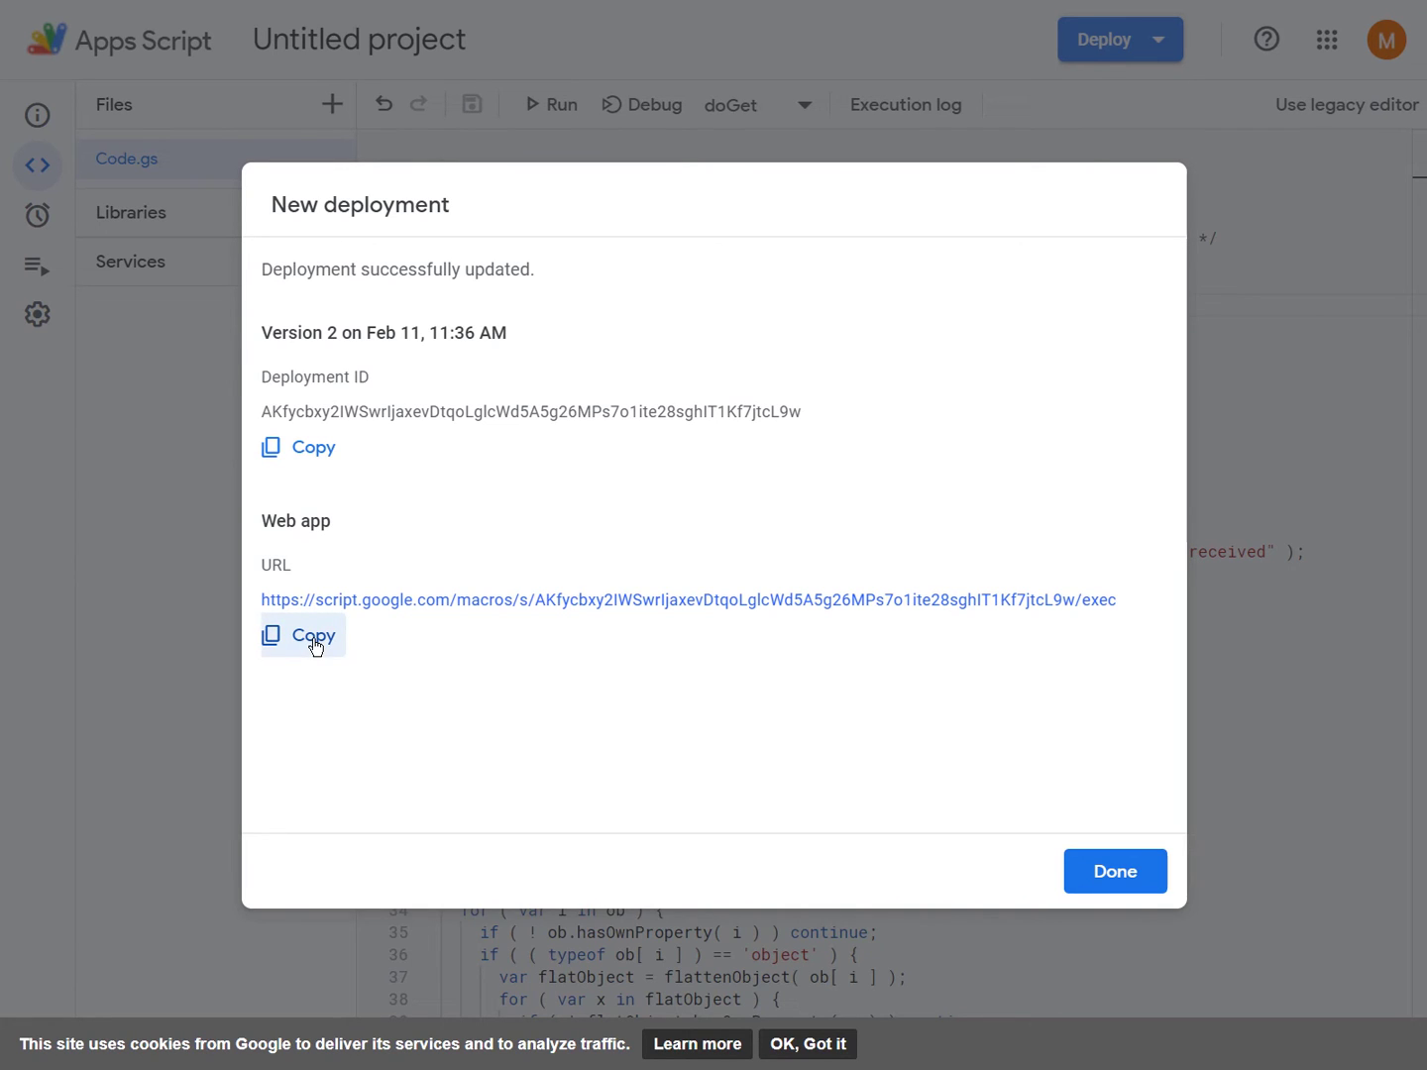
click(1117, 868)
click(863, 605)
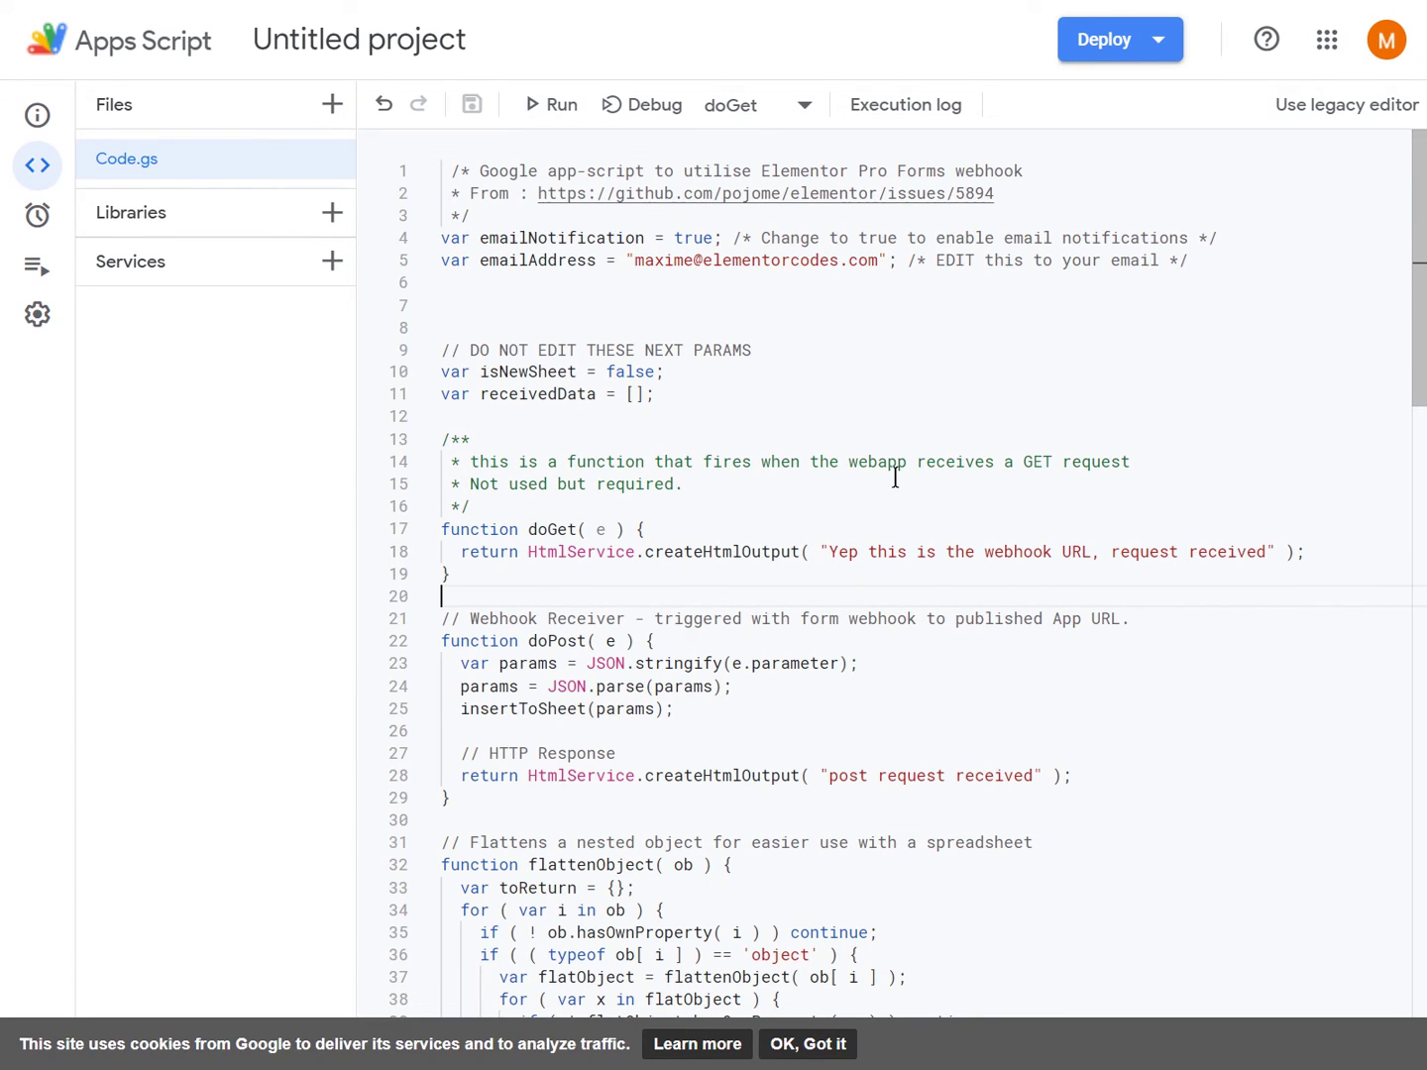
key(ctrl+Tab)
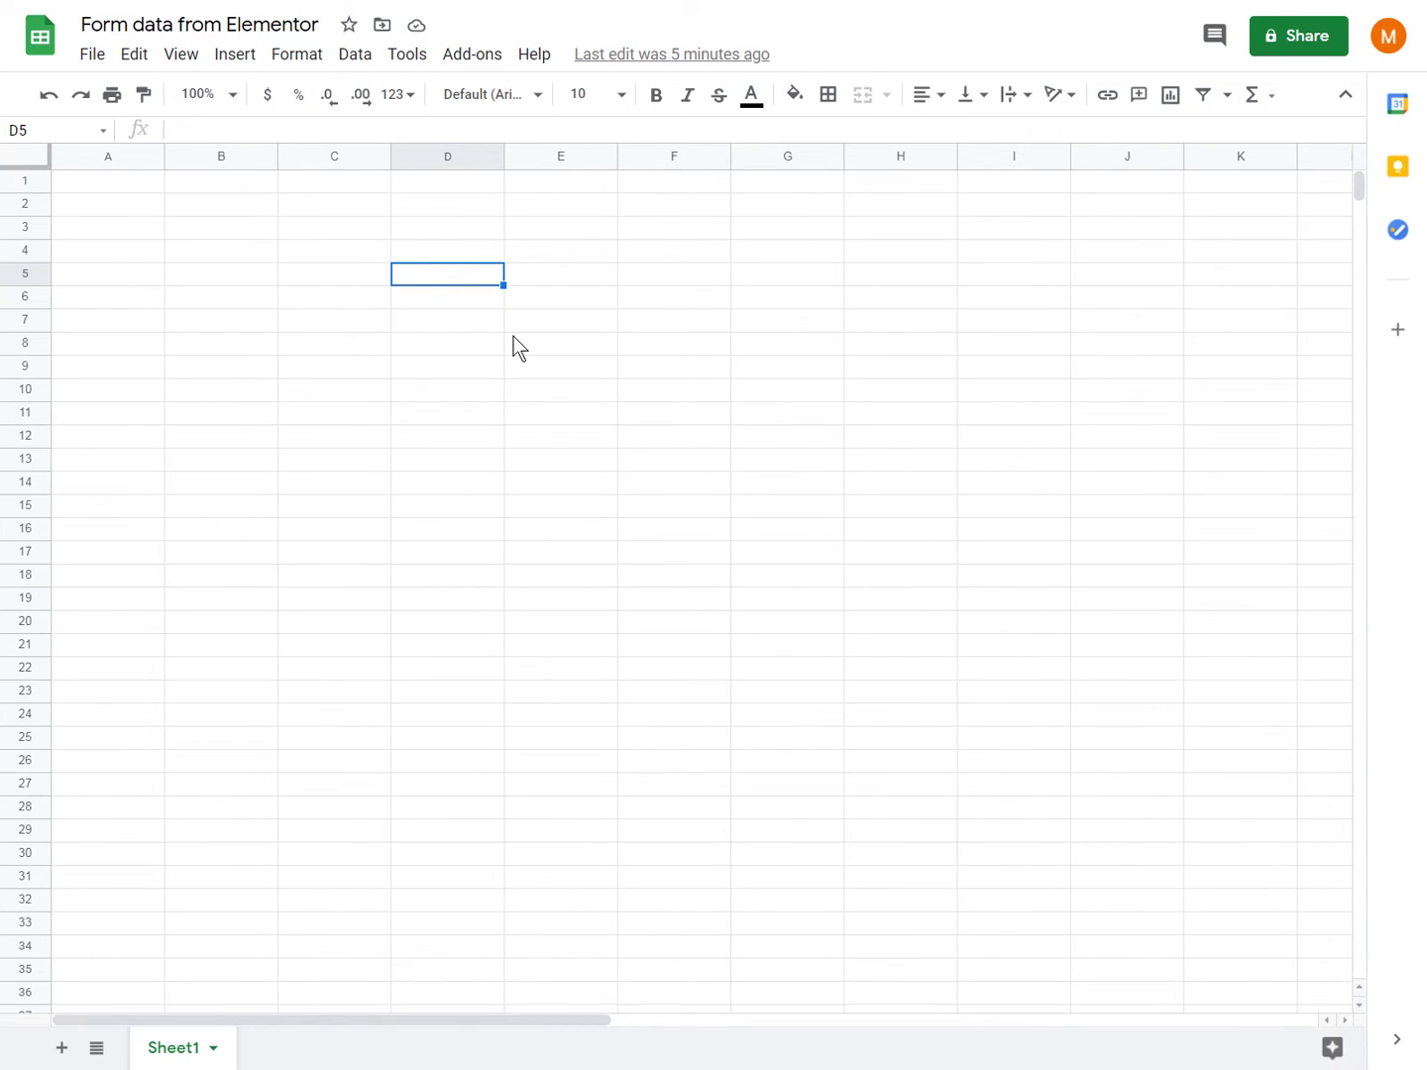
key(ctrl+Tab)
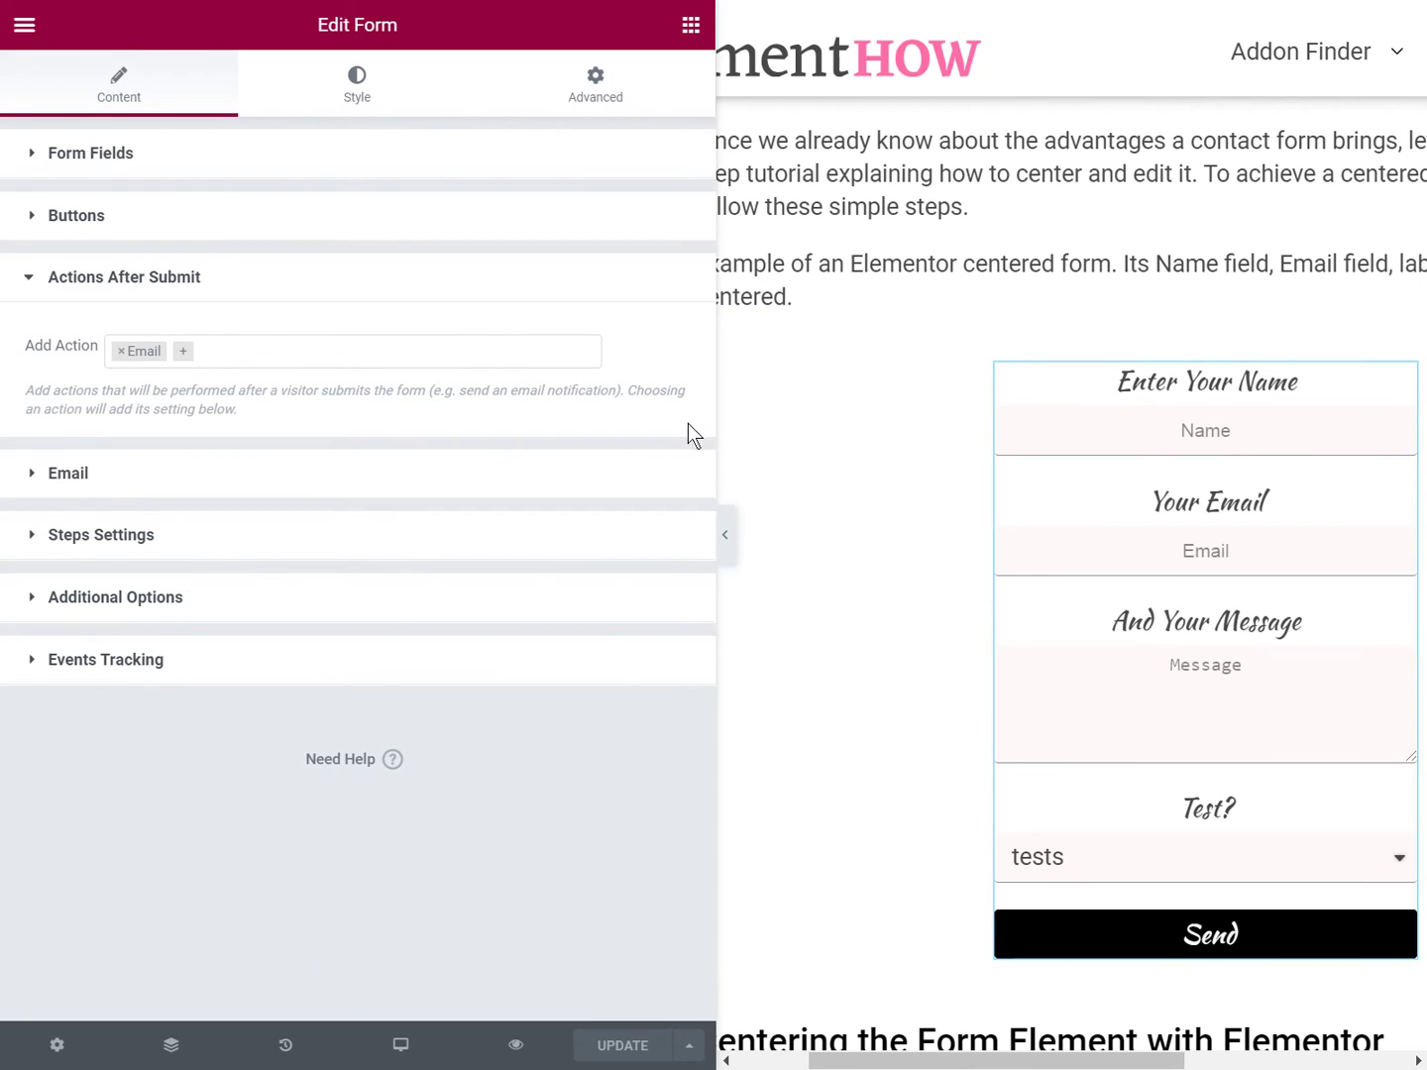
- Add a Webhook after-submit action using the copied web app URL and update the page
scroll(912, 551, up, 2)
scroll(916, 558, down, 2)
click(187, 360)
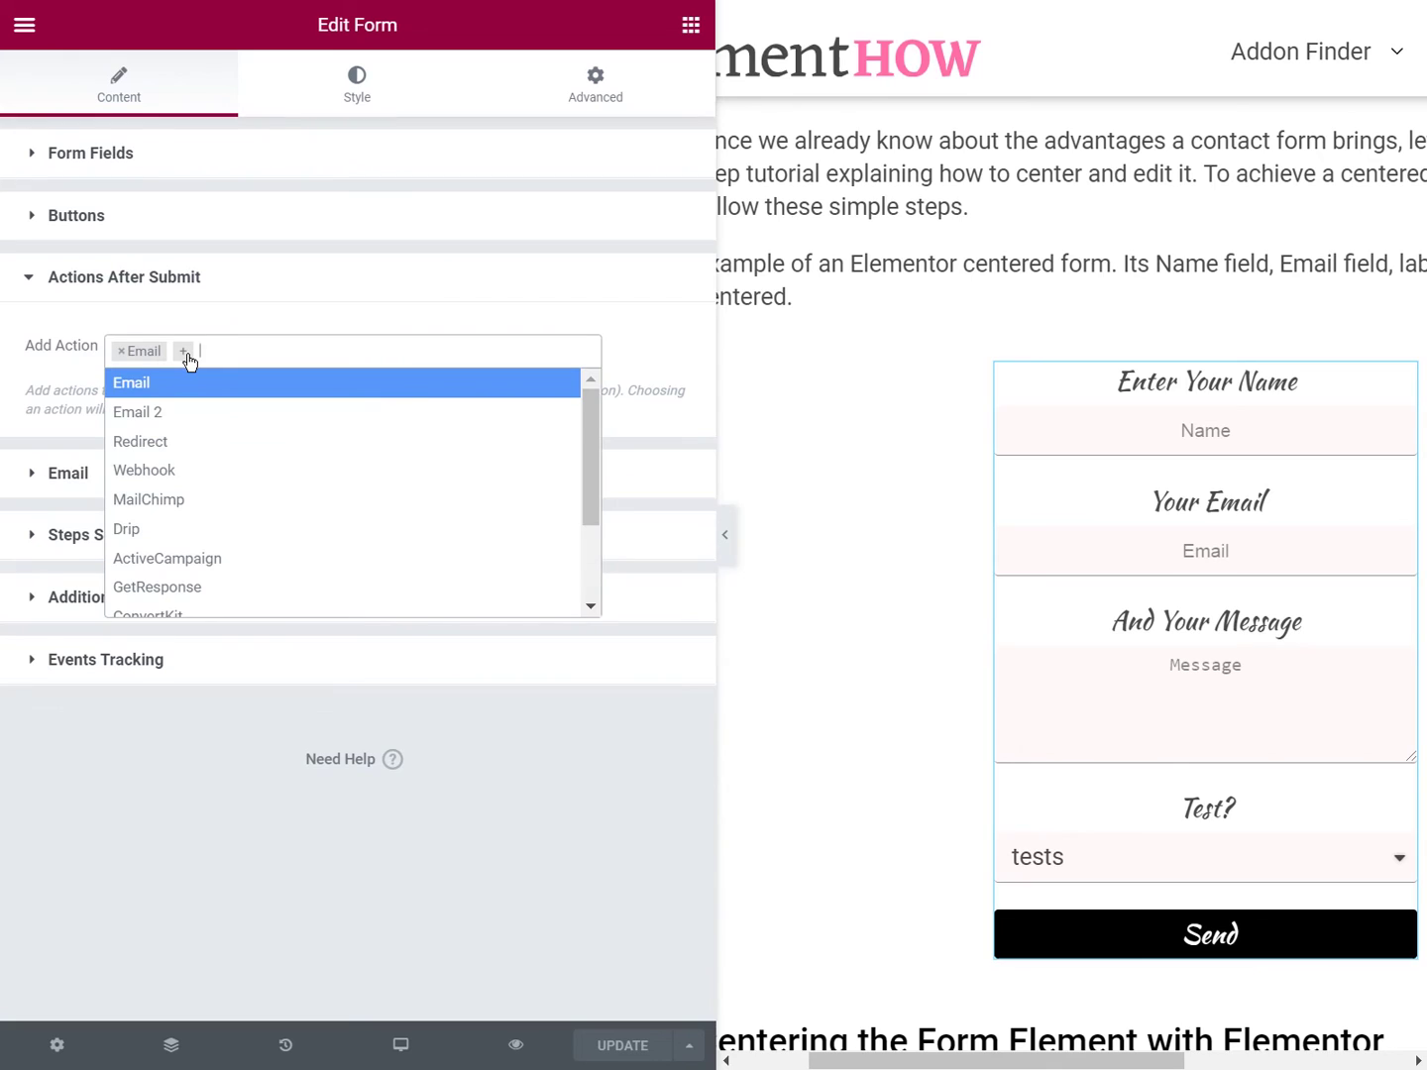
click(169, 483)
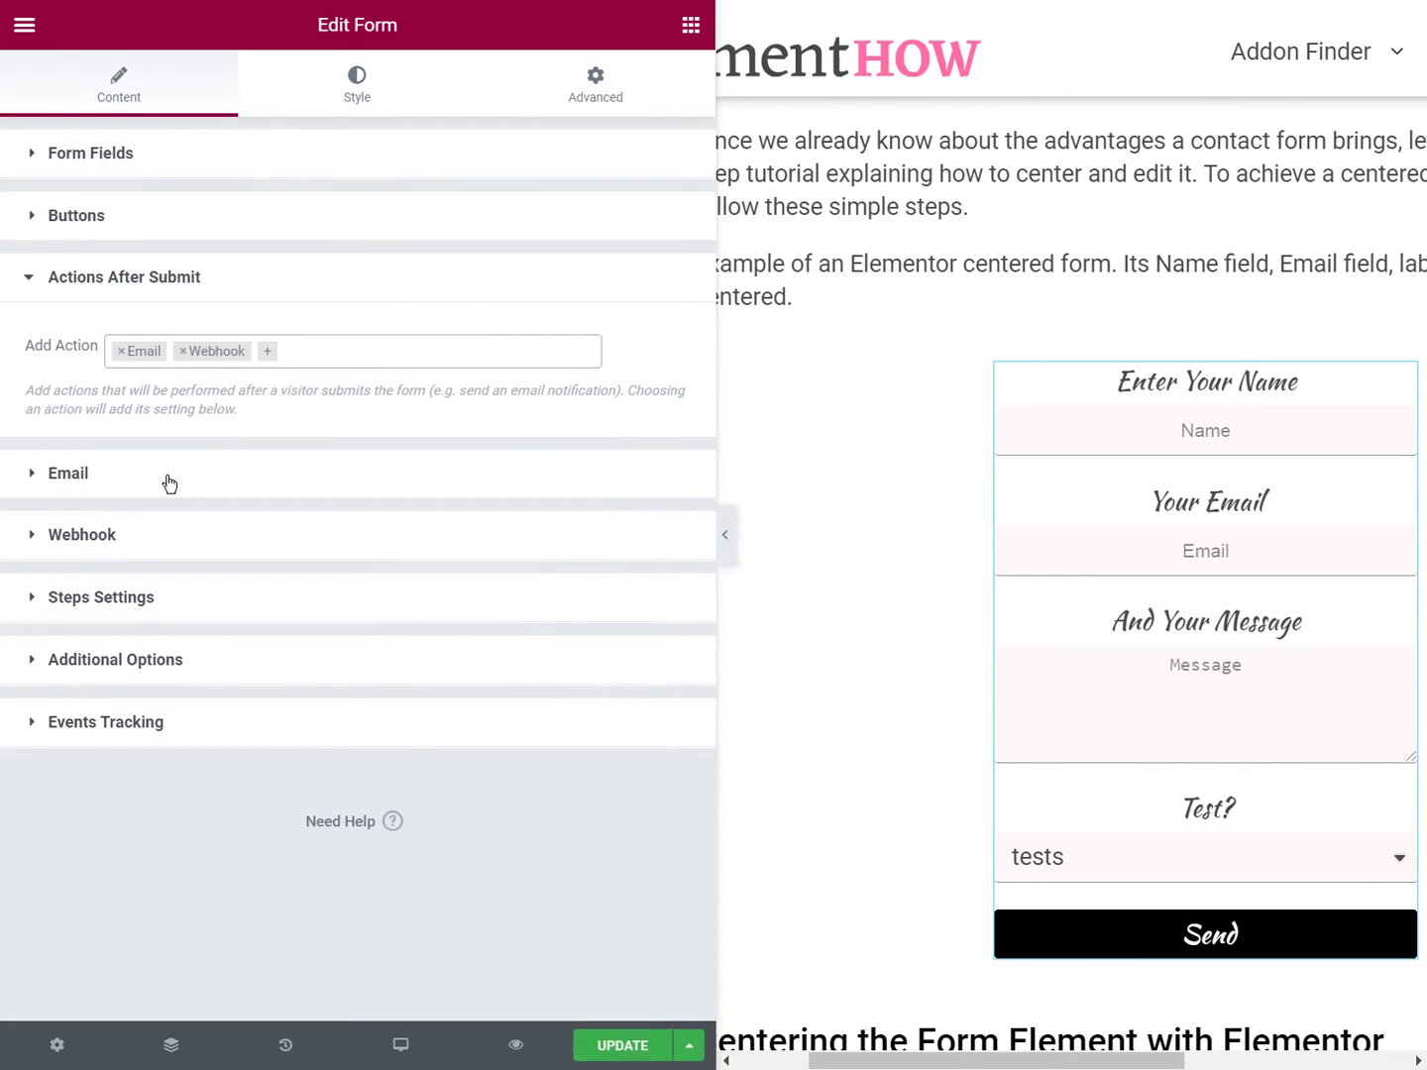
click(108, 545)
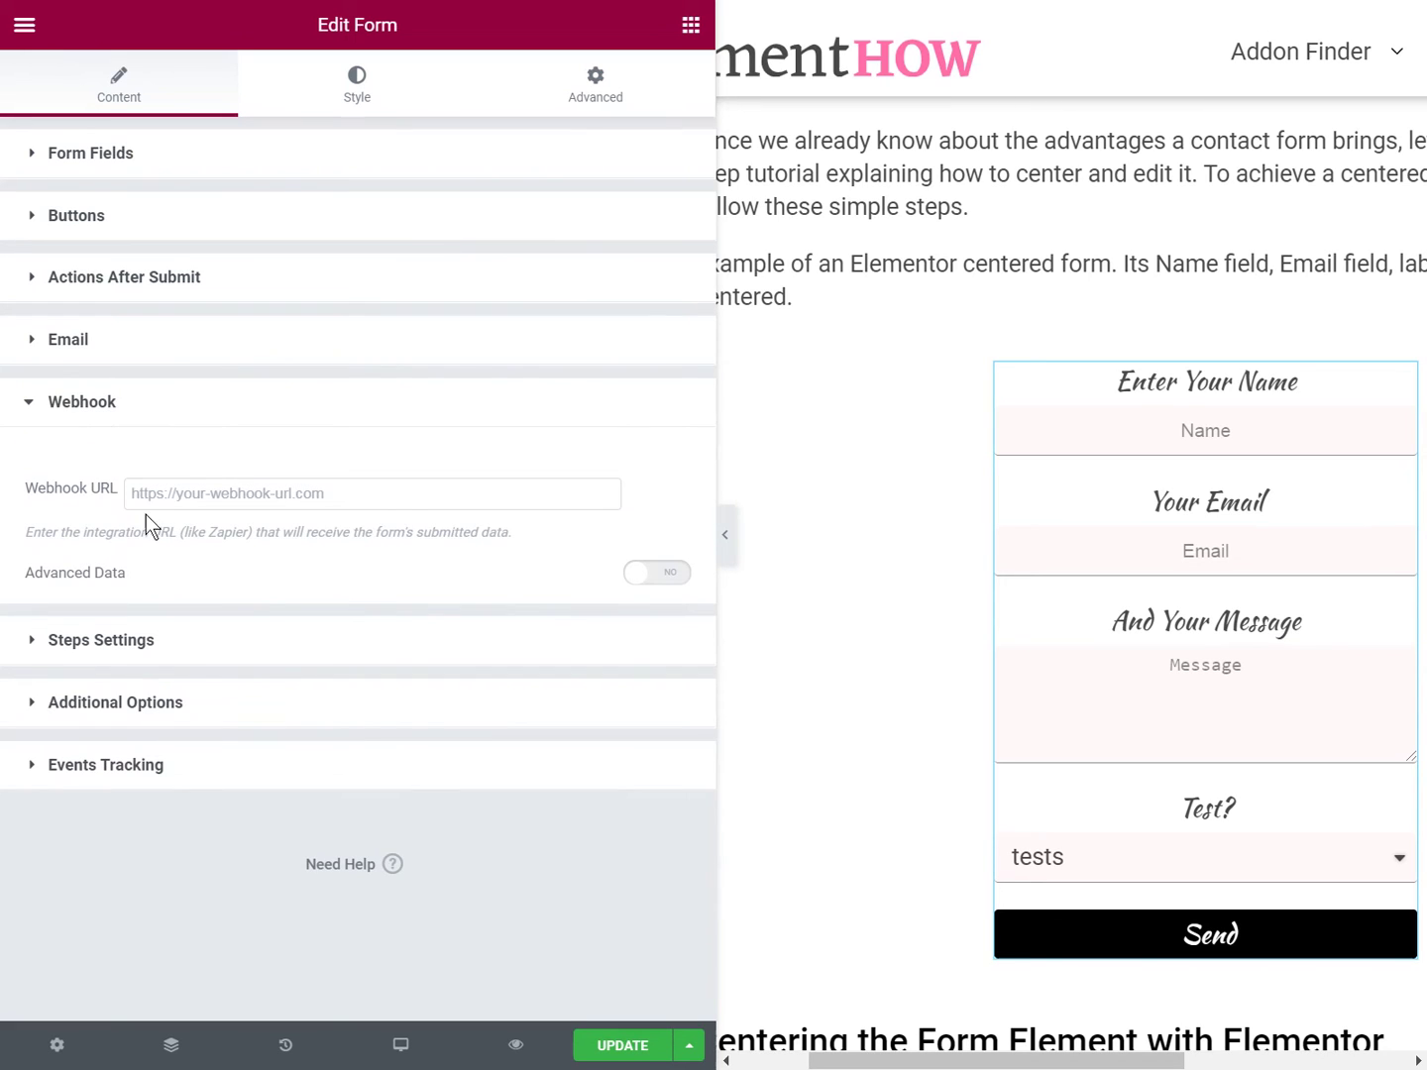
click(198, 493)
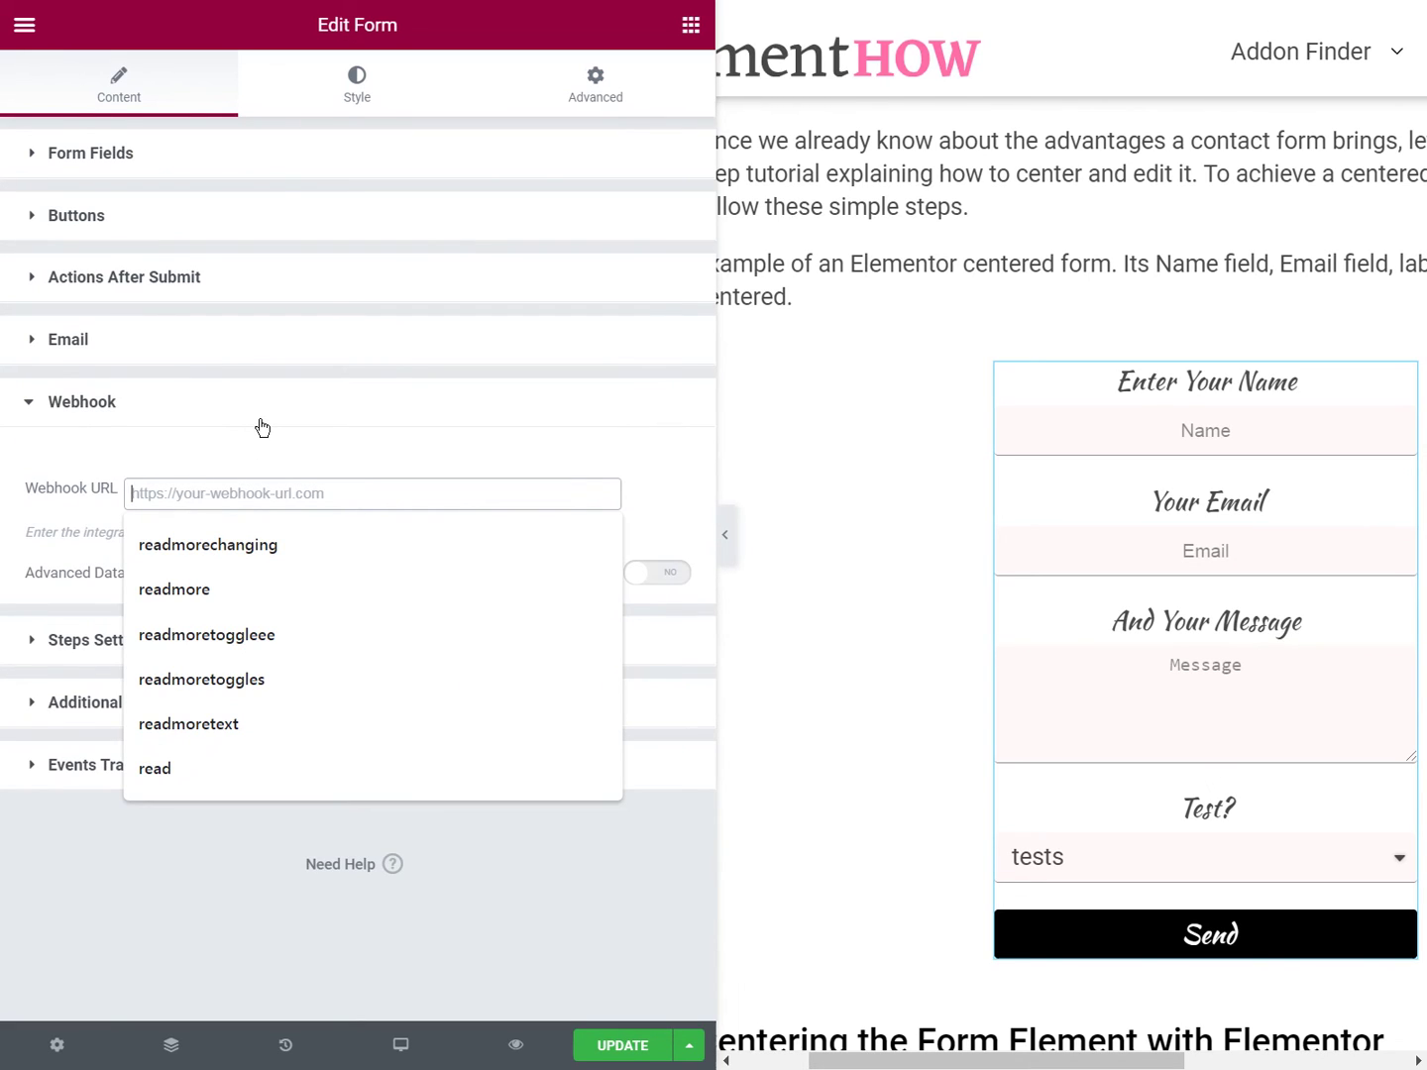
key(ctrl+v)
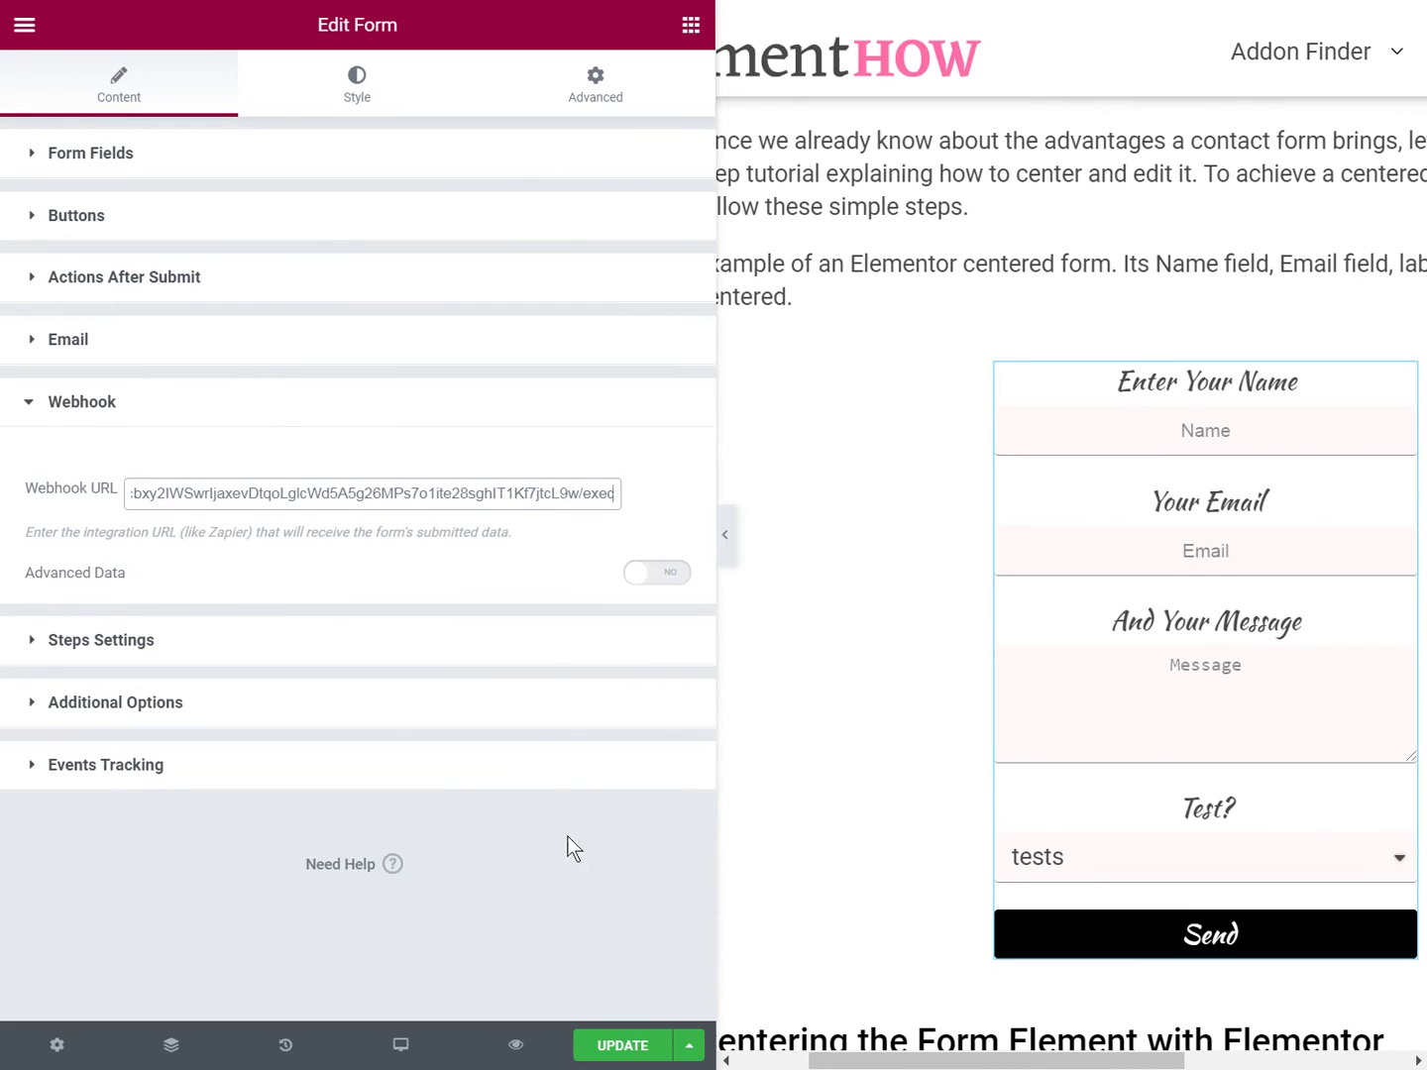
click(637, 1045)
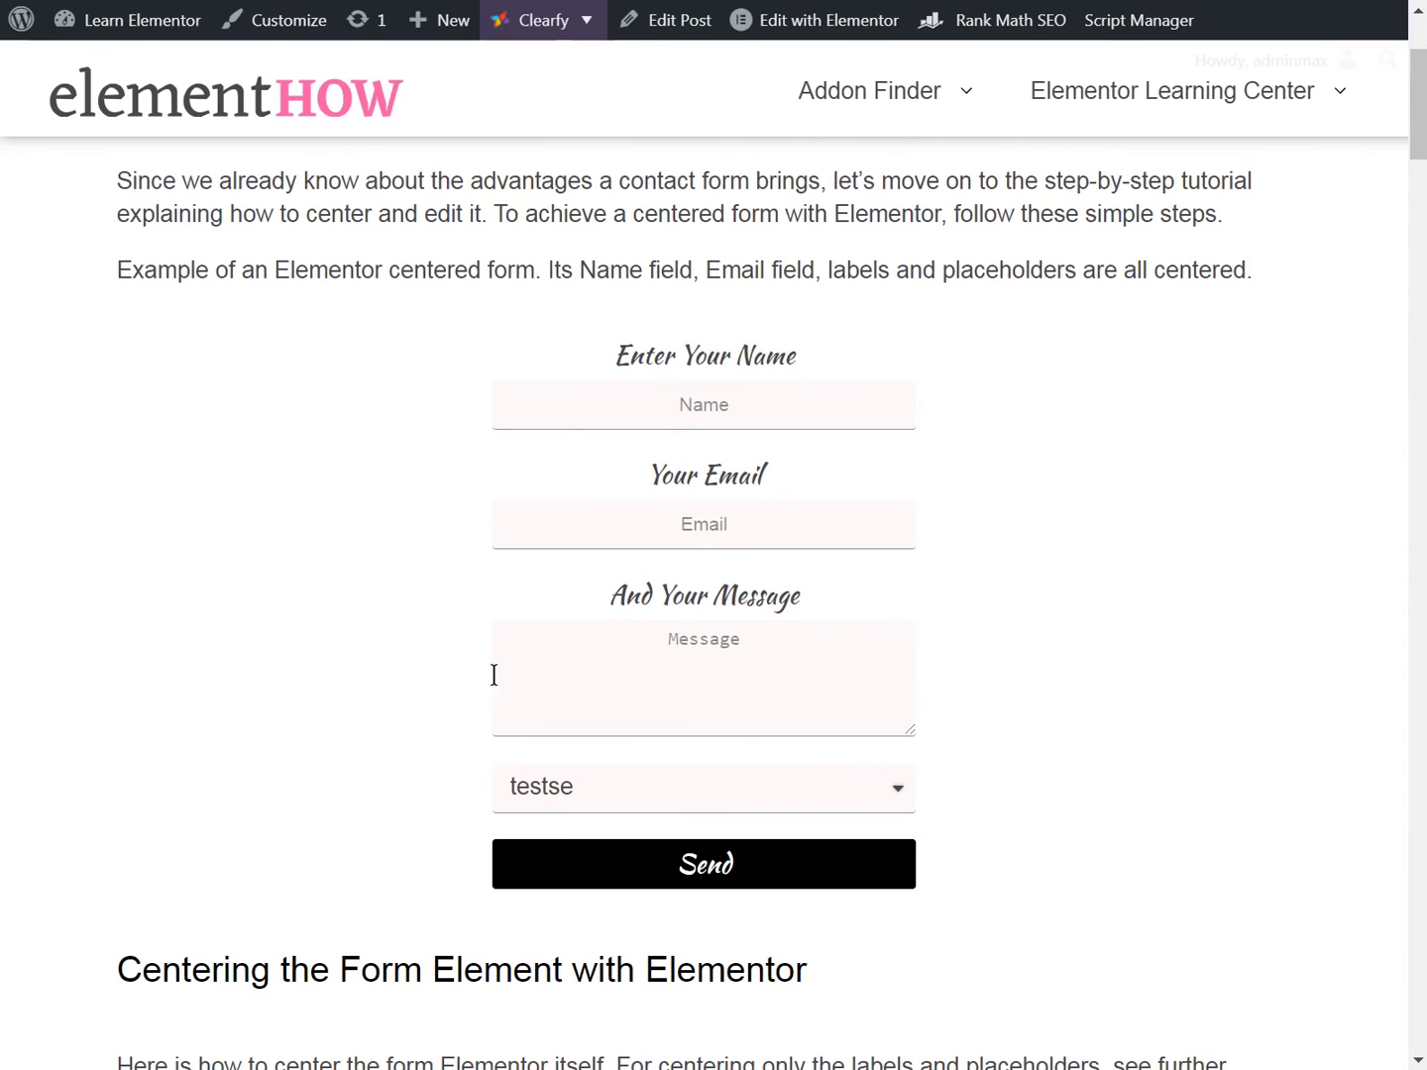
- Reload the live page and send a test with autofilled contact, message 'Hello', Test? 'testse'
key(F5)
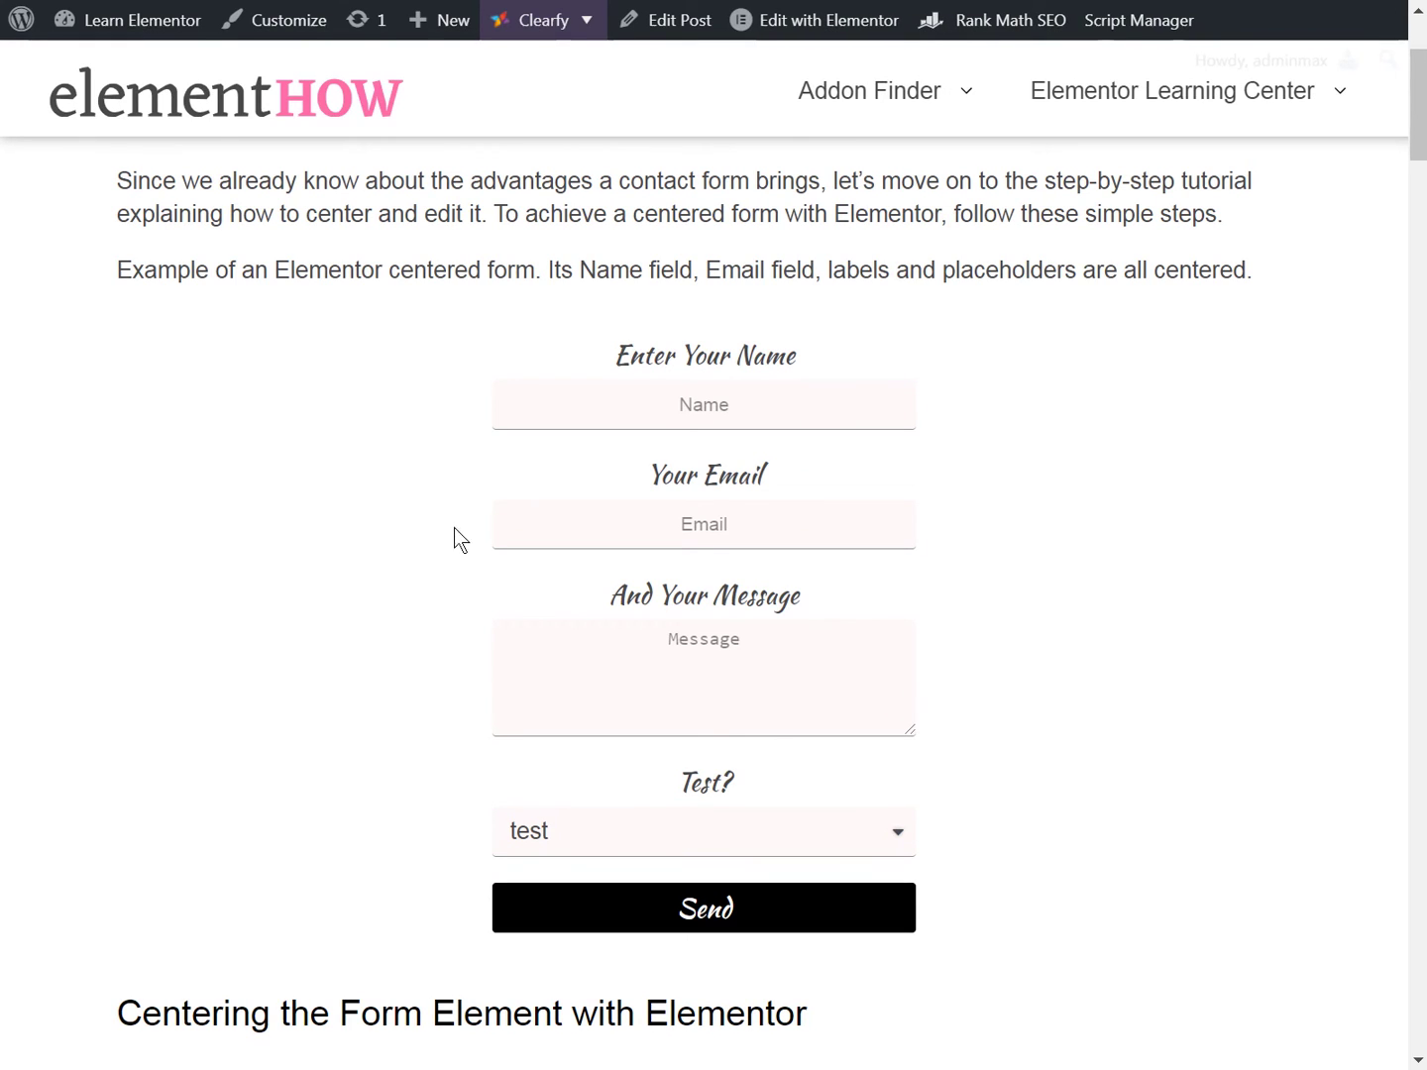
click(694, 417)
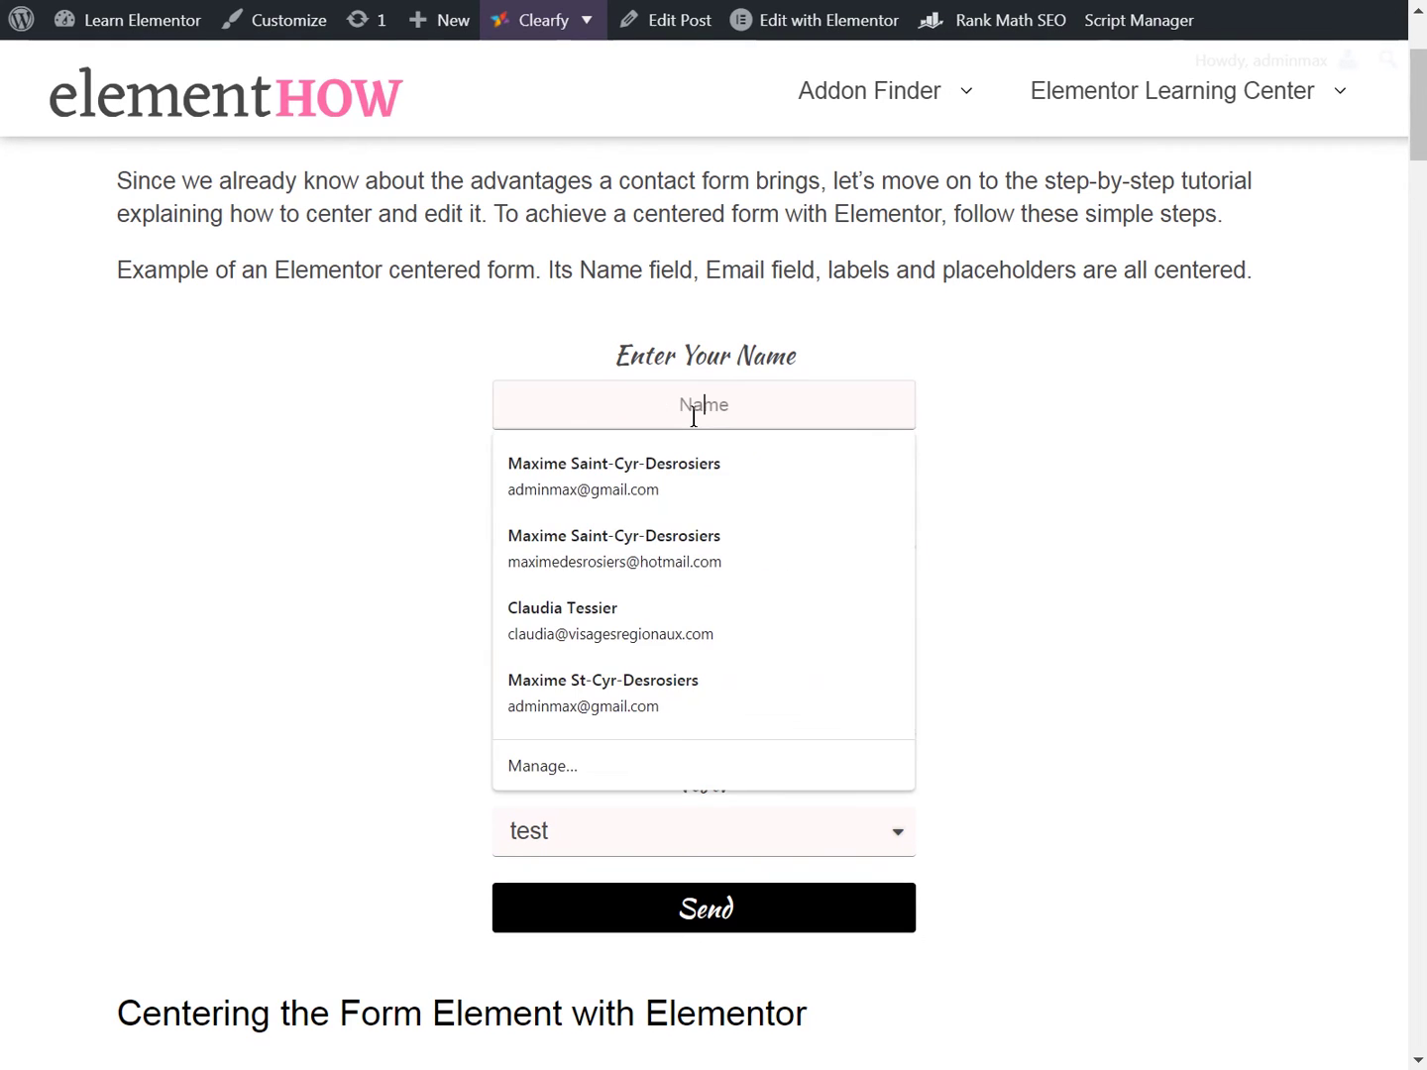
click(713, 468)
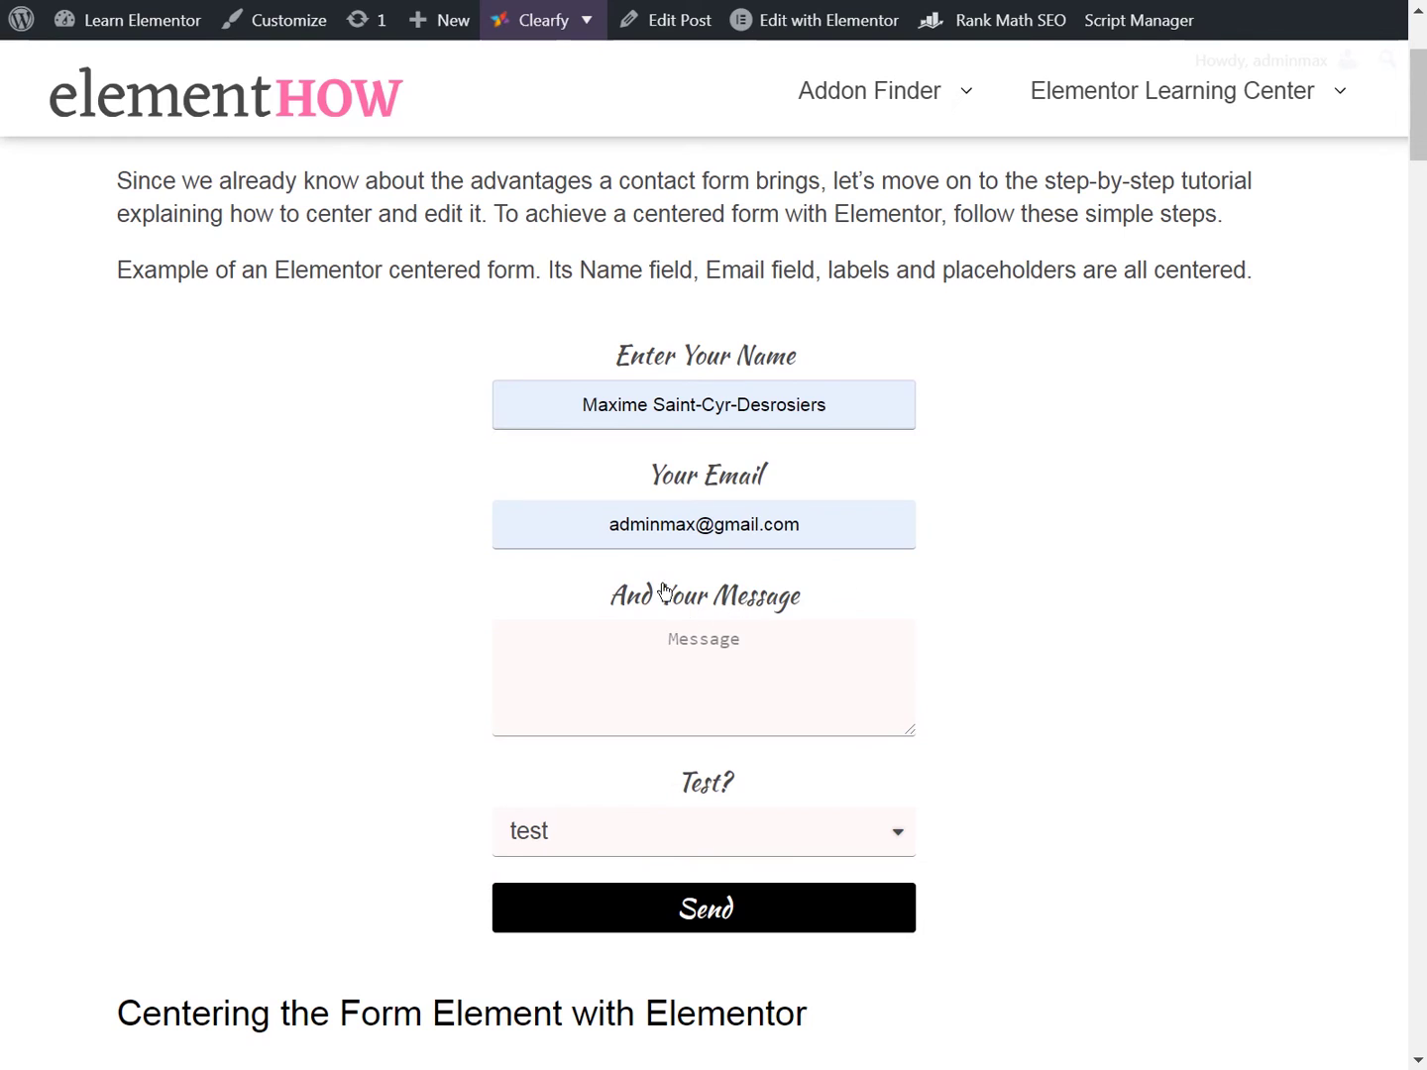
click(671, 658)
text(Hello)
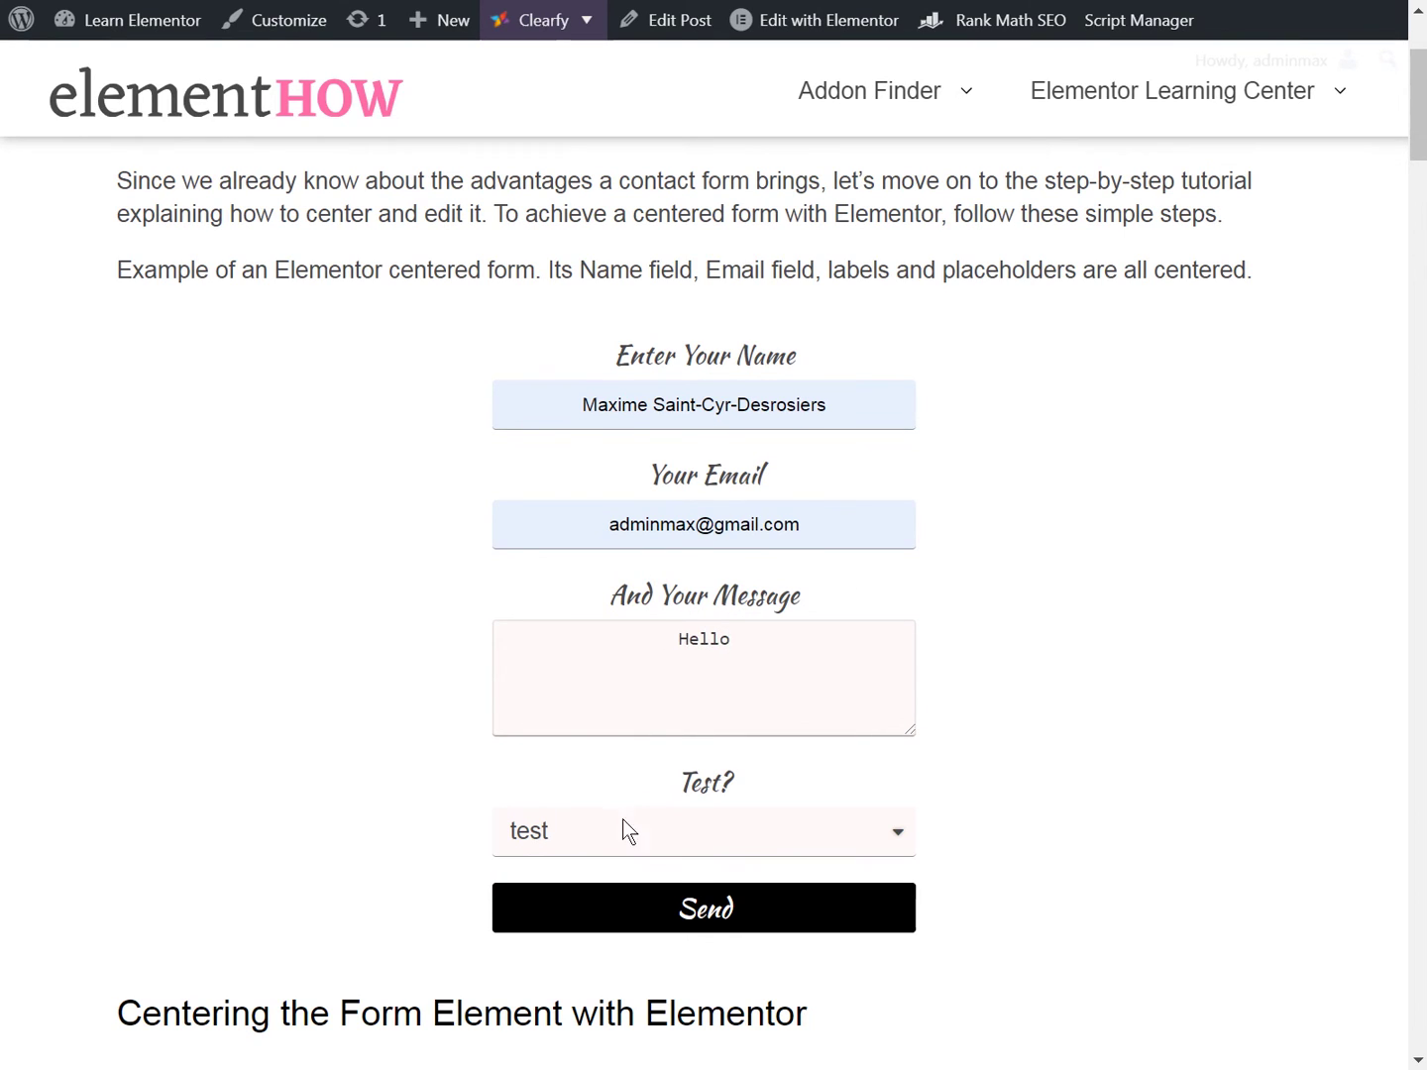
click(623, 821)
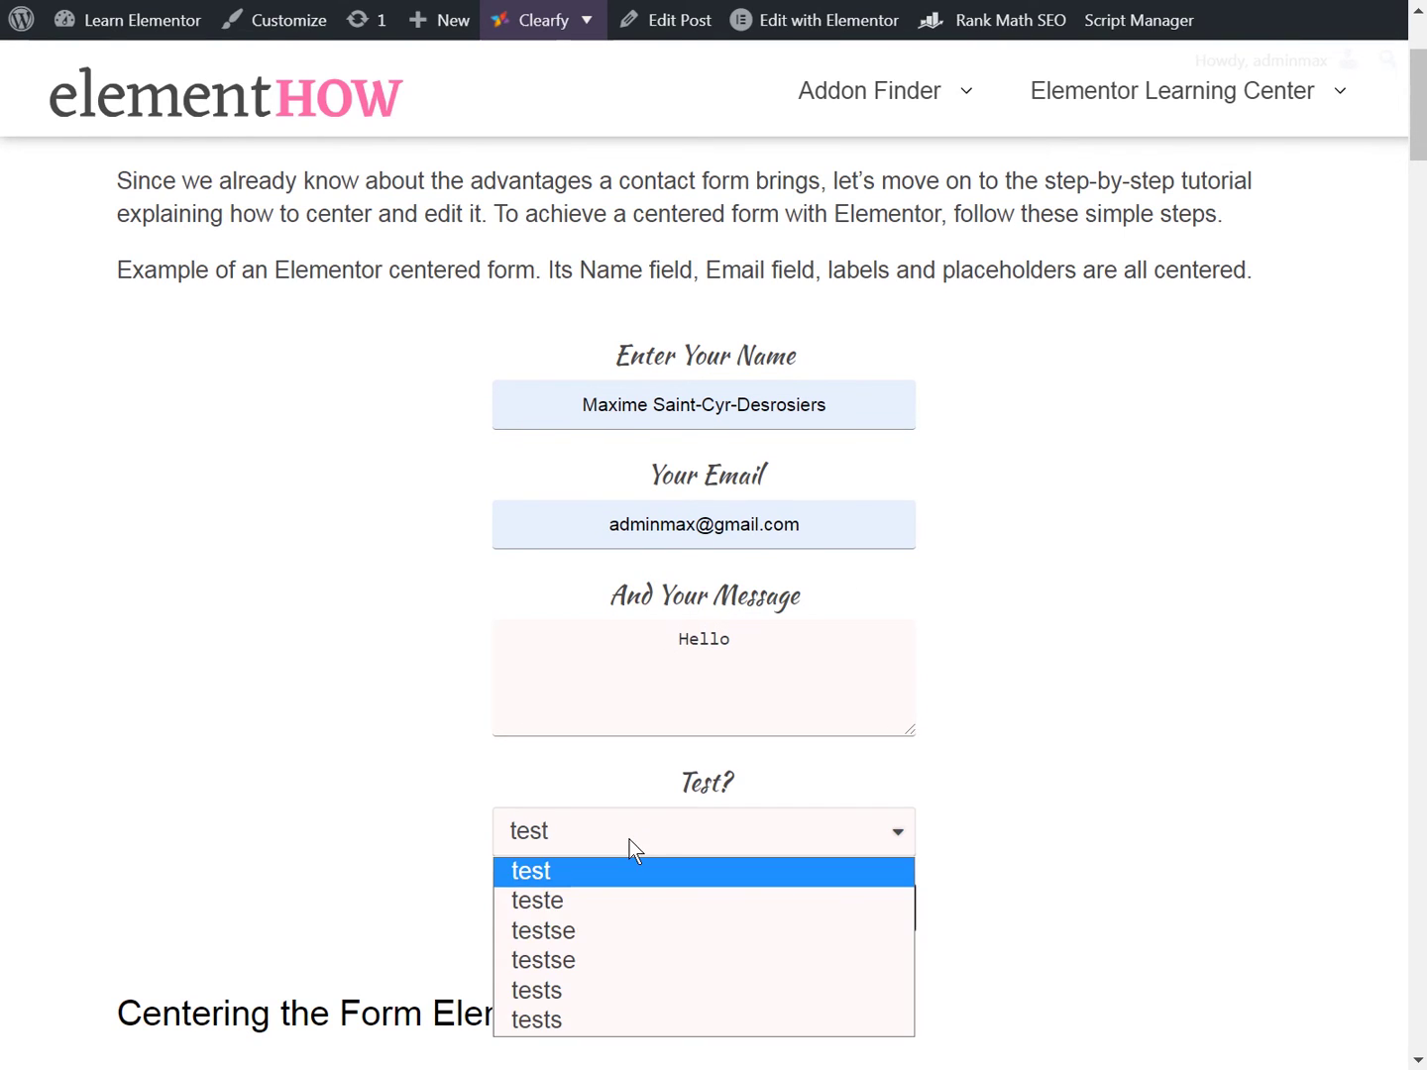
click(629, 932)
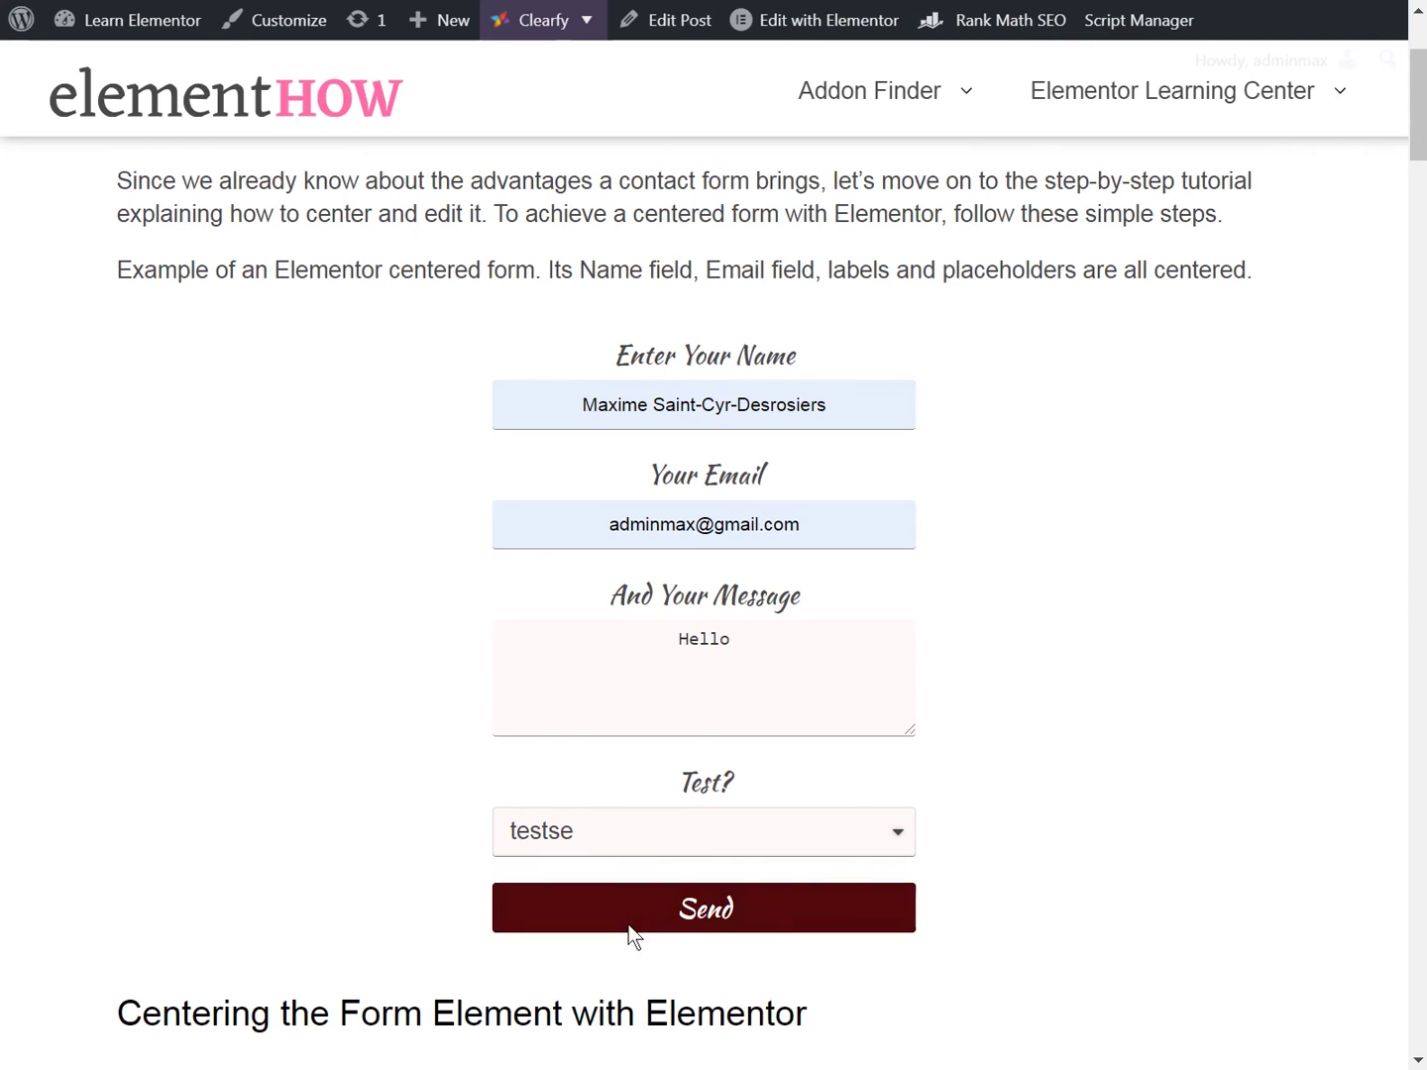
click(723, 924)
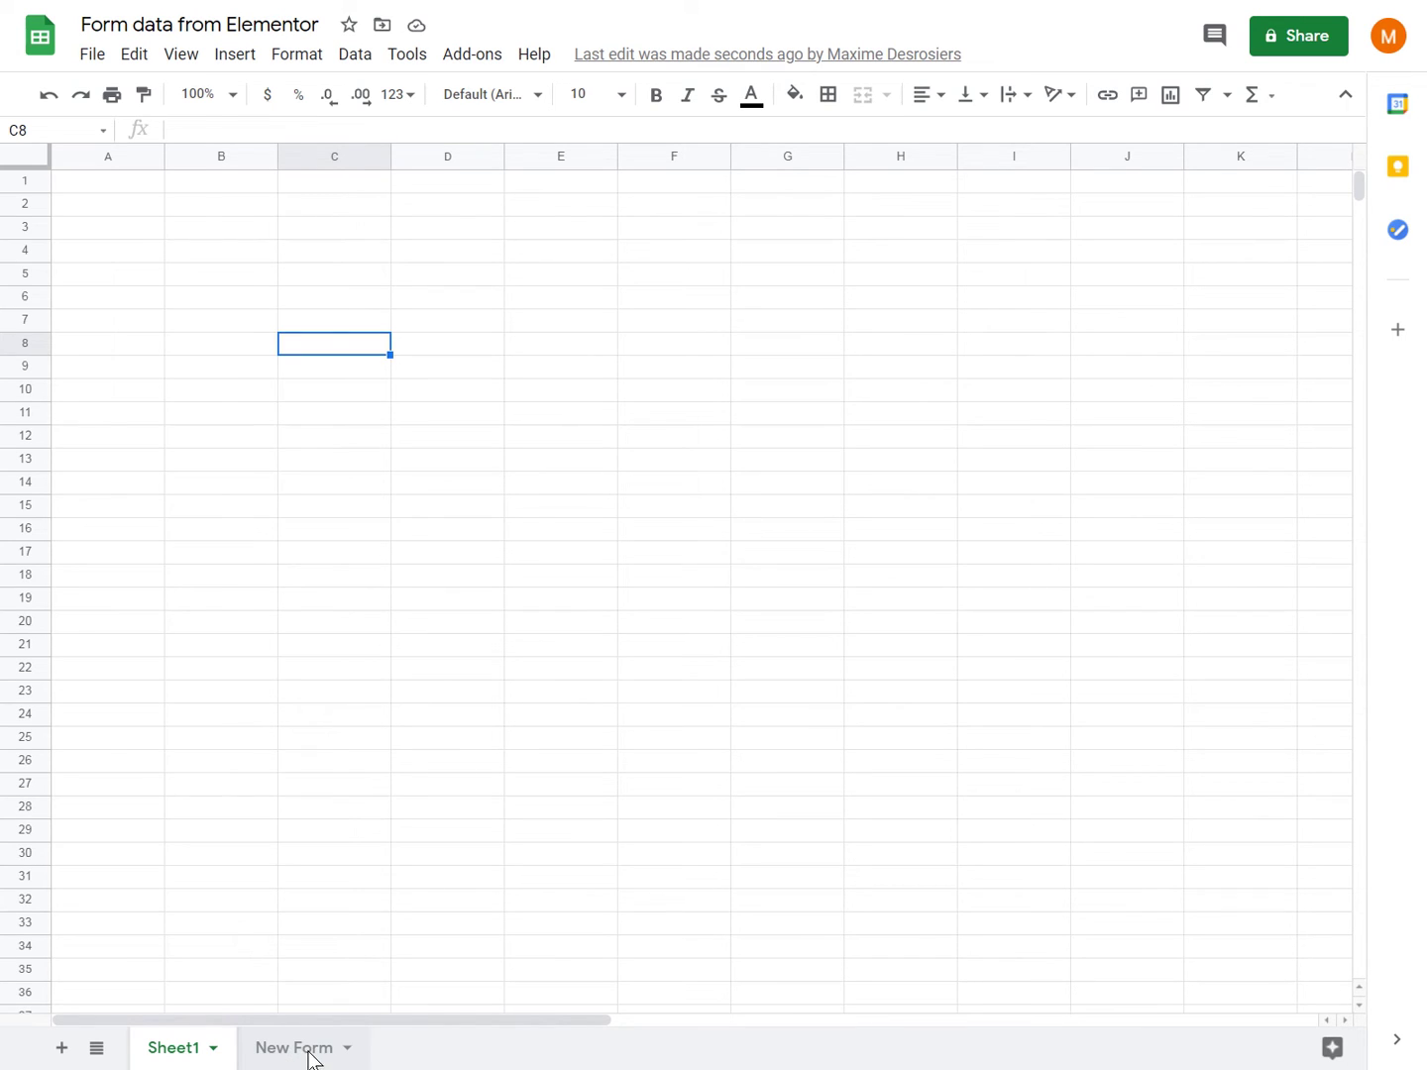
- Switch to the New Form sheet and widen columns H (Test?) and I (Page URL) to show the link
click(309, 1057)
click(249, 306)
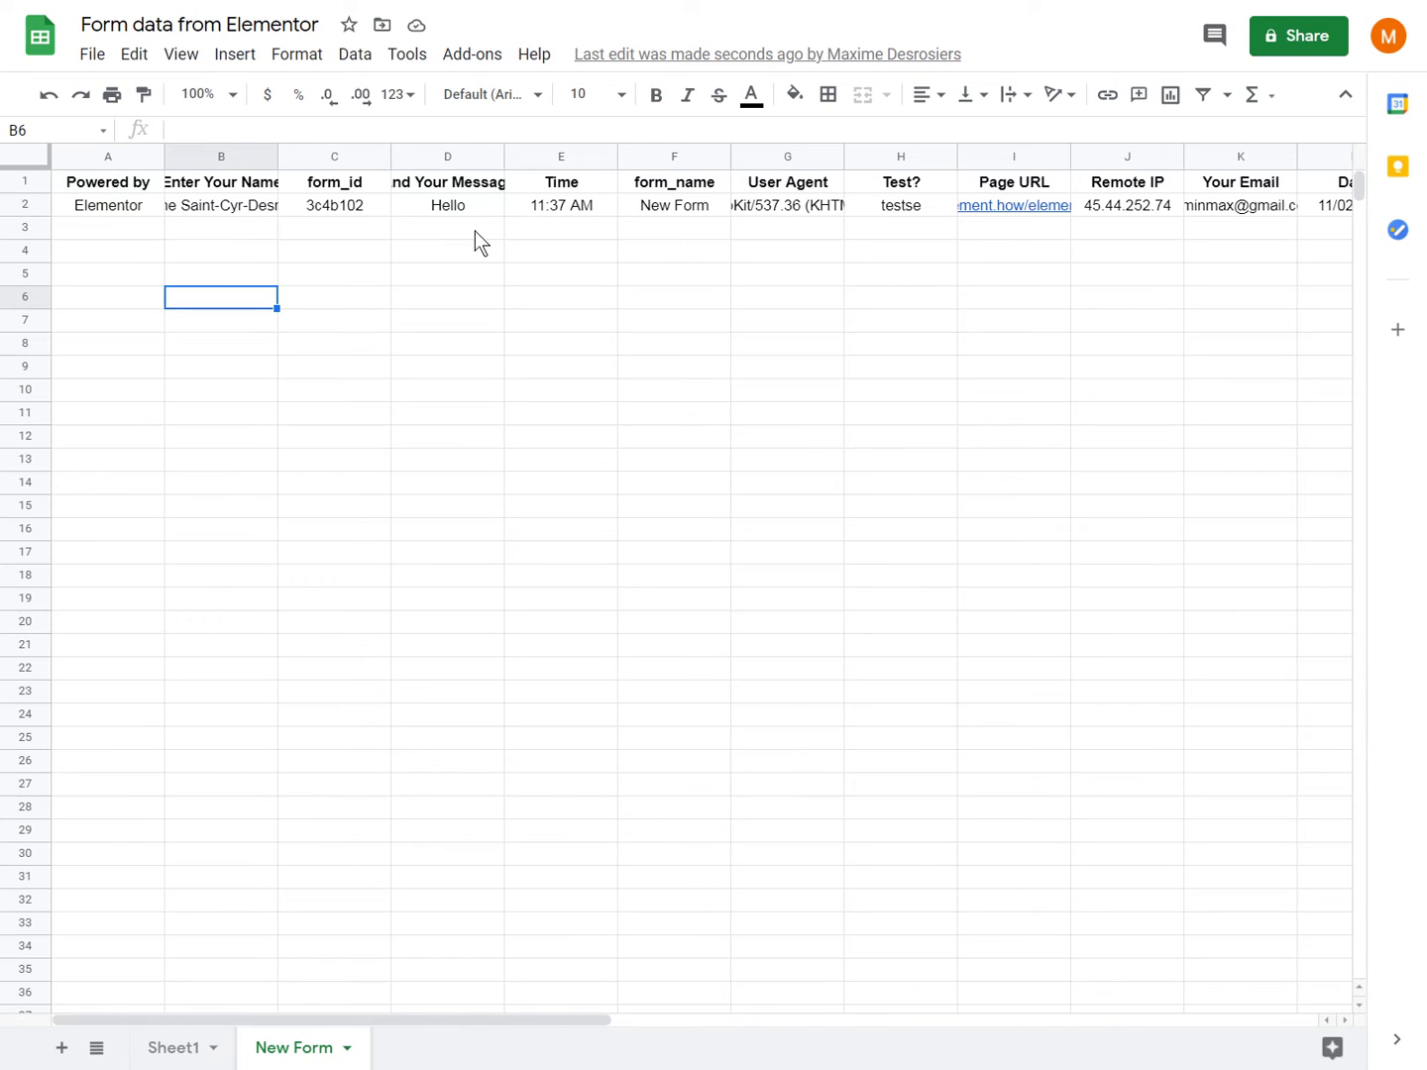
scroll(475, 239, right, 3)
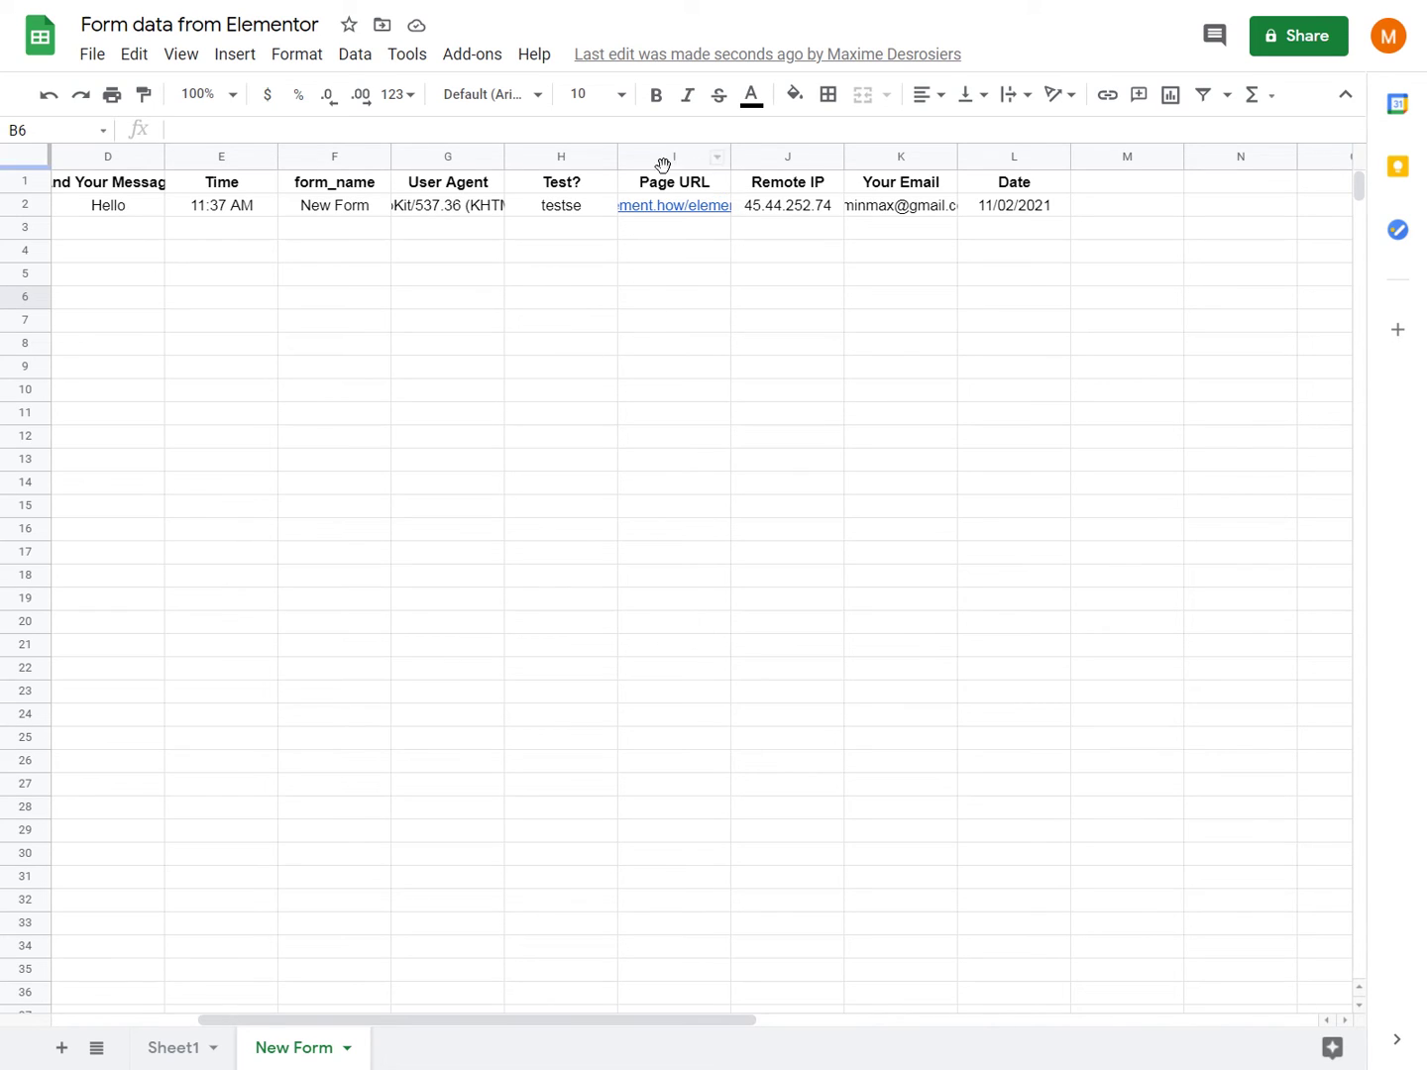
drag(617, 156, 654, 157)
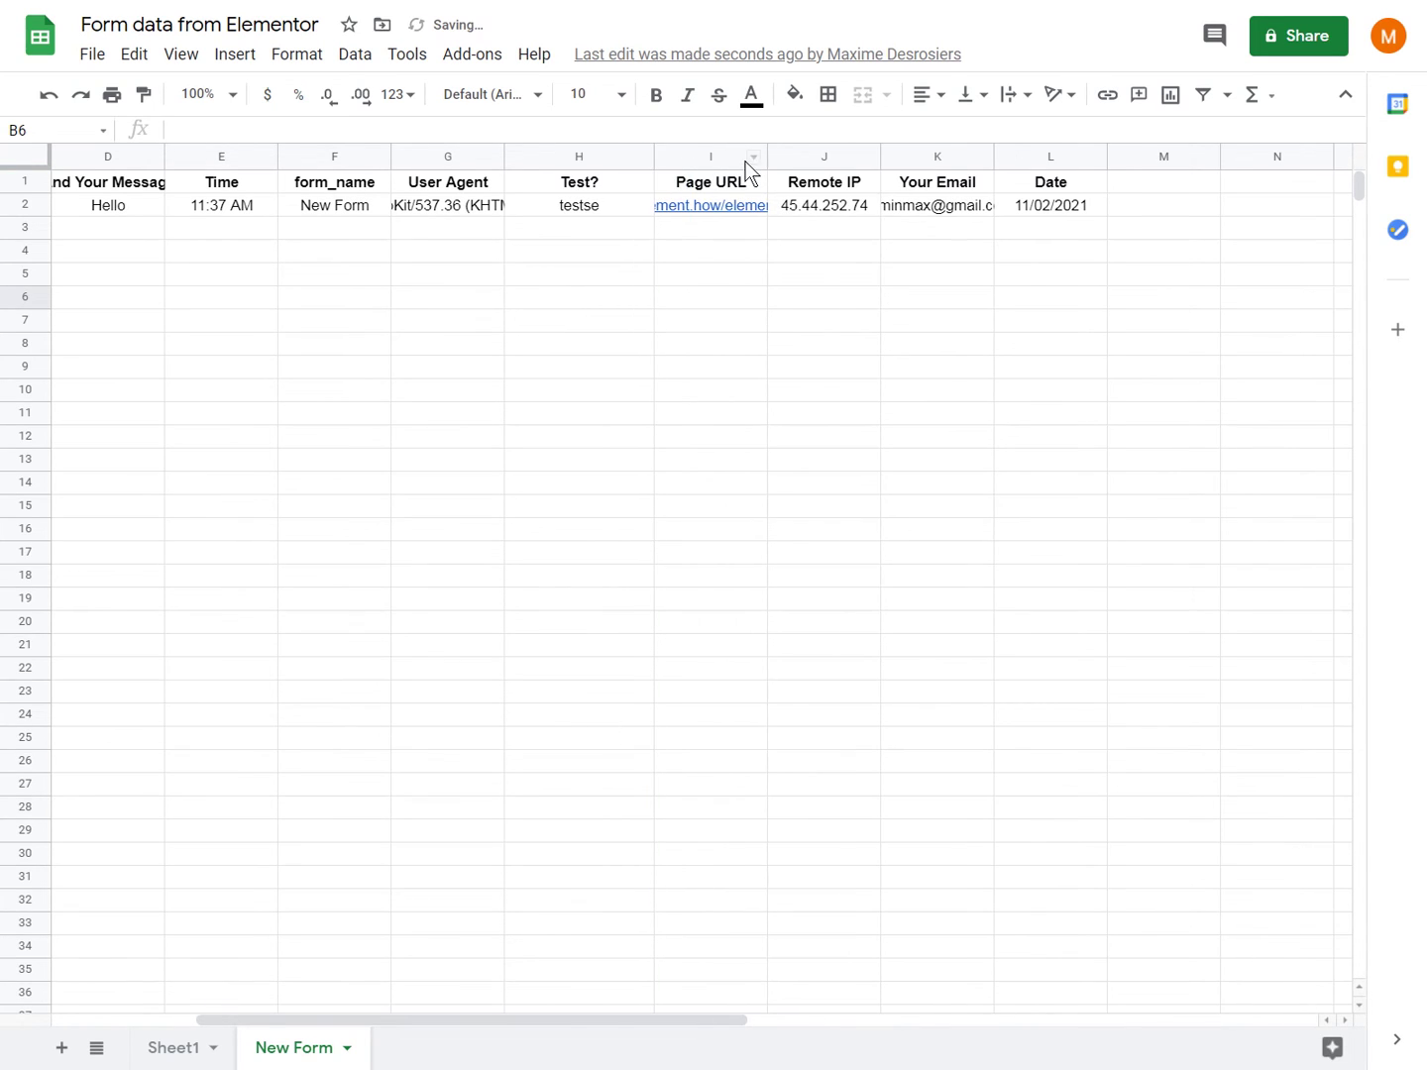
drag(770, 151, 929, 152)
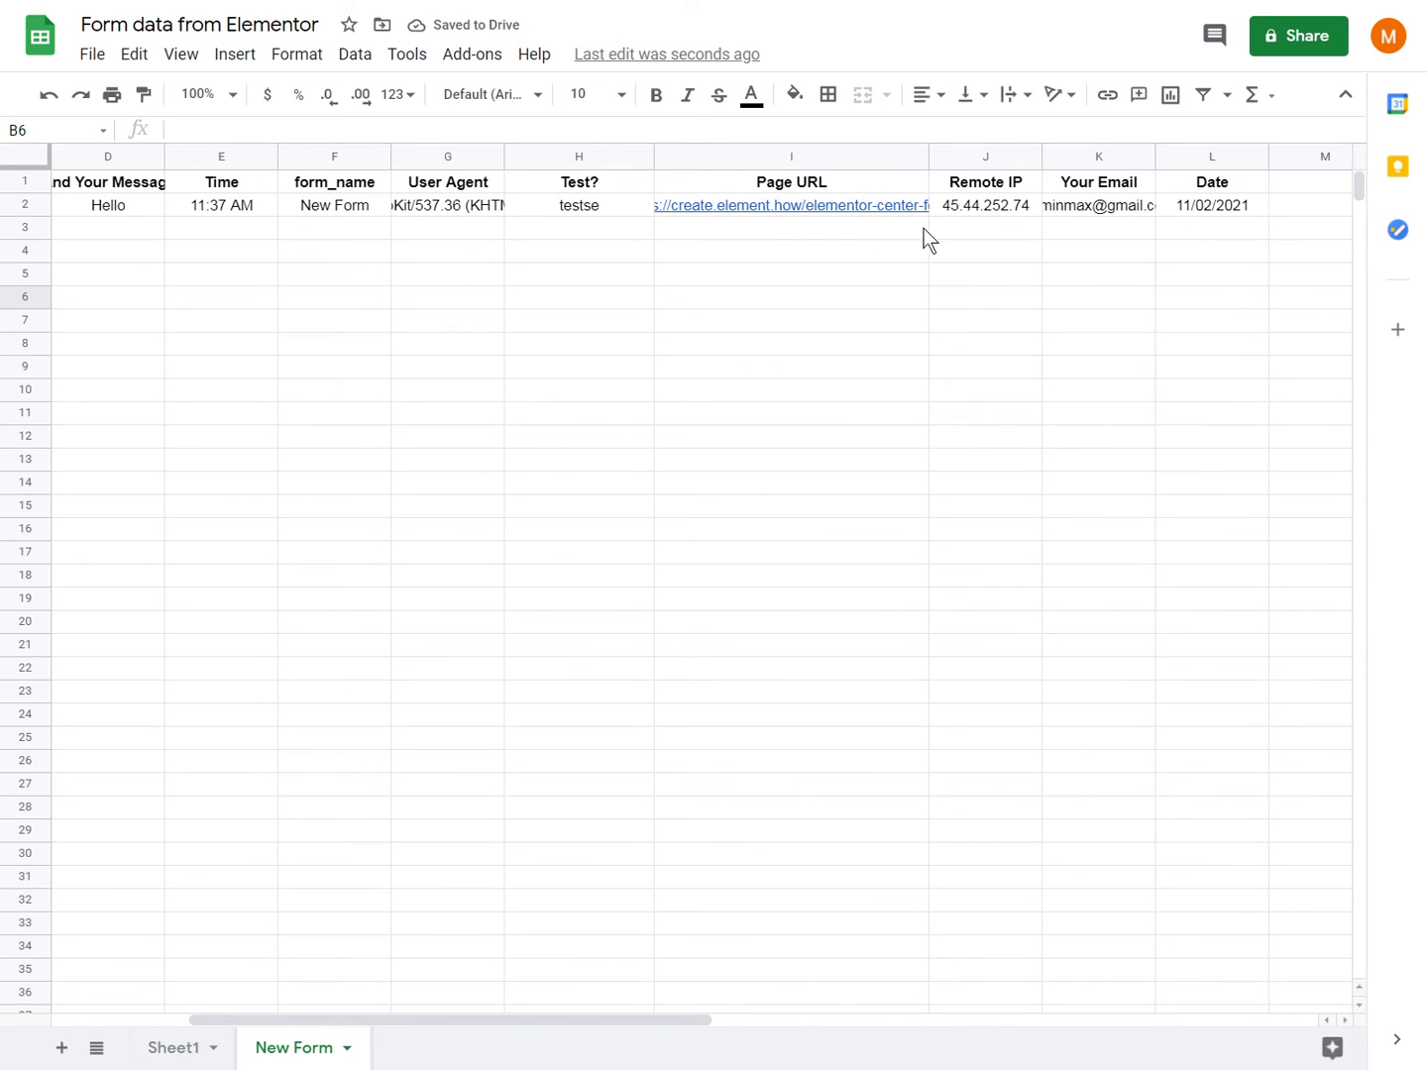
scroll(556, 372, left, 3)
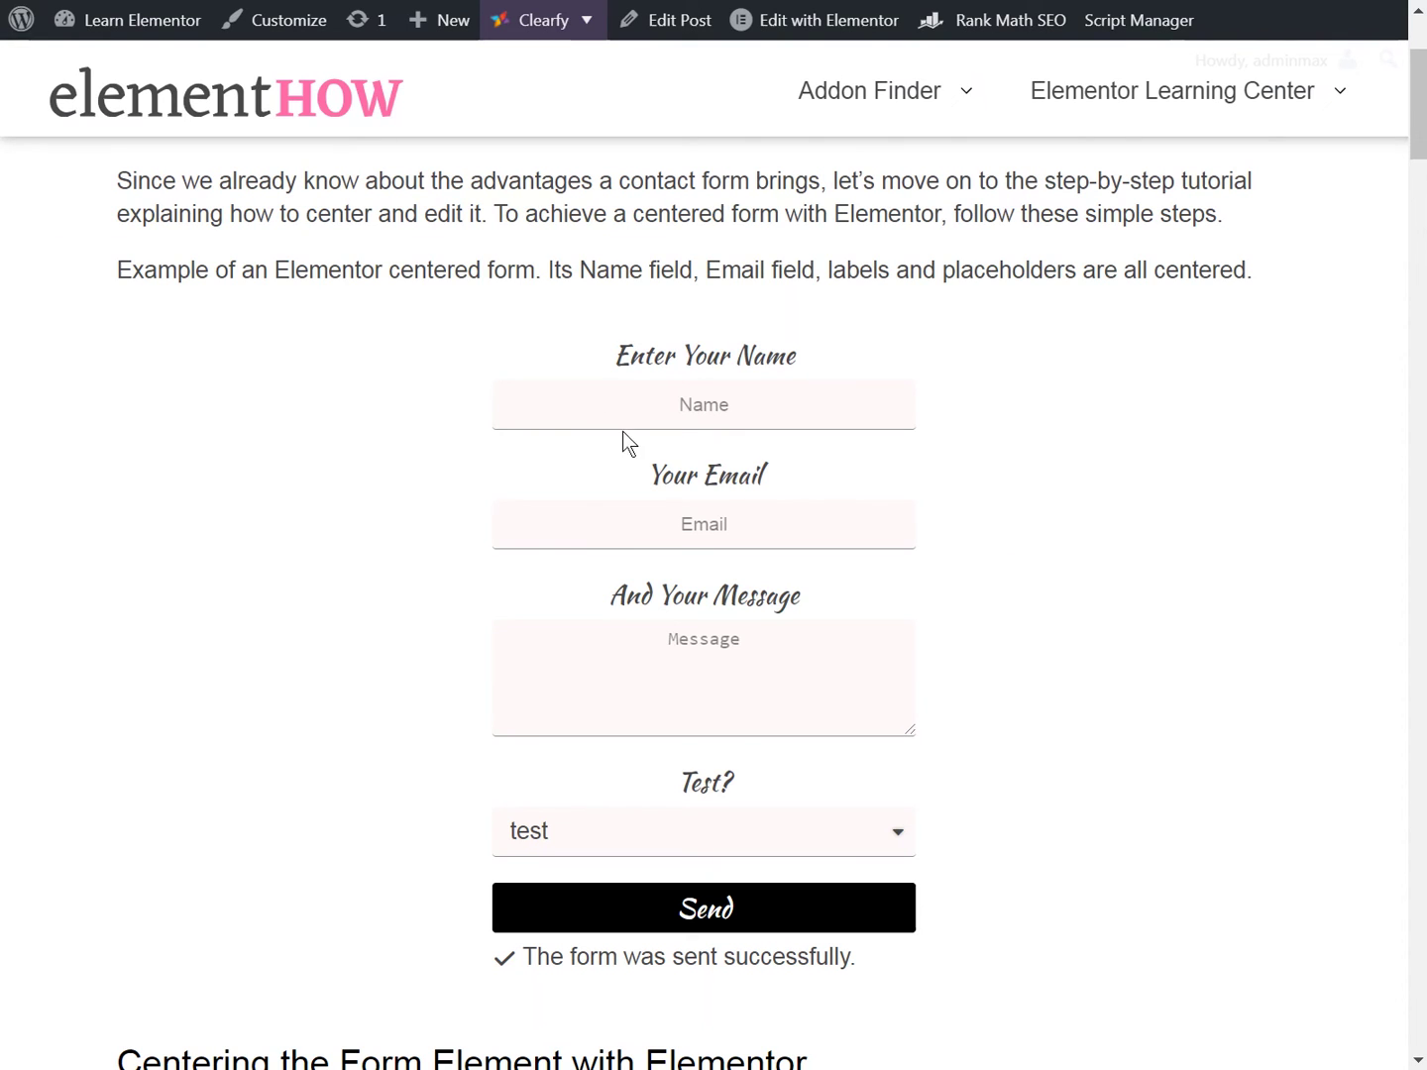
- Autofill name and email from a saved entry, changing the email's local part to 'test'
click(640, 398)
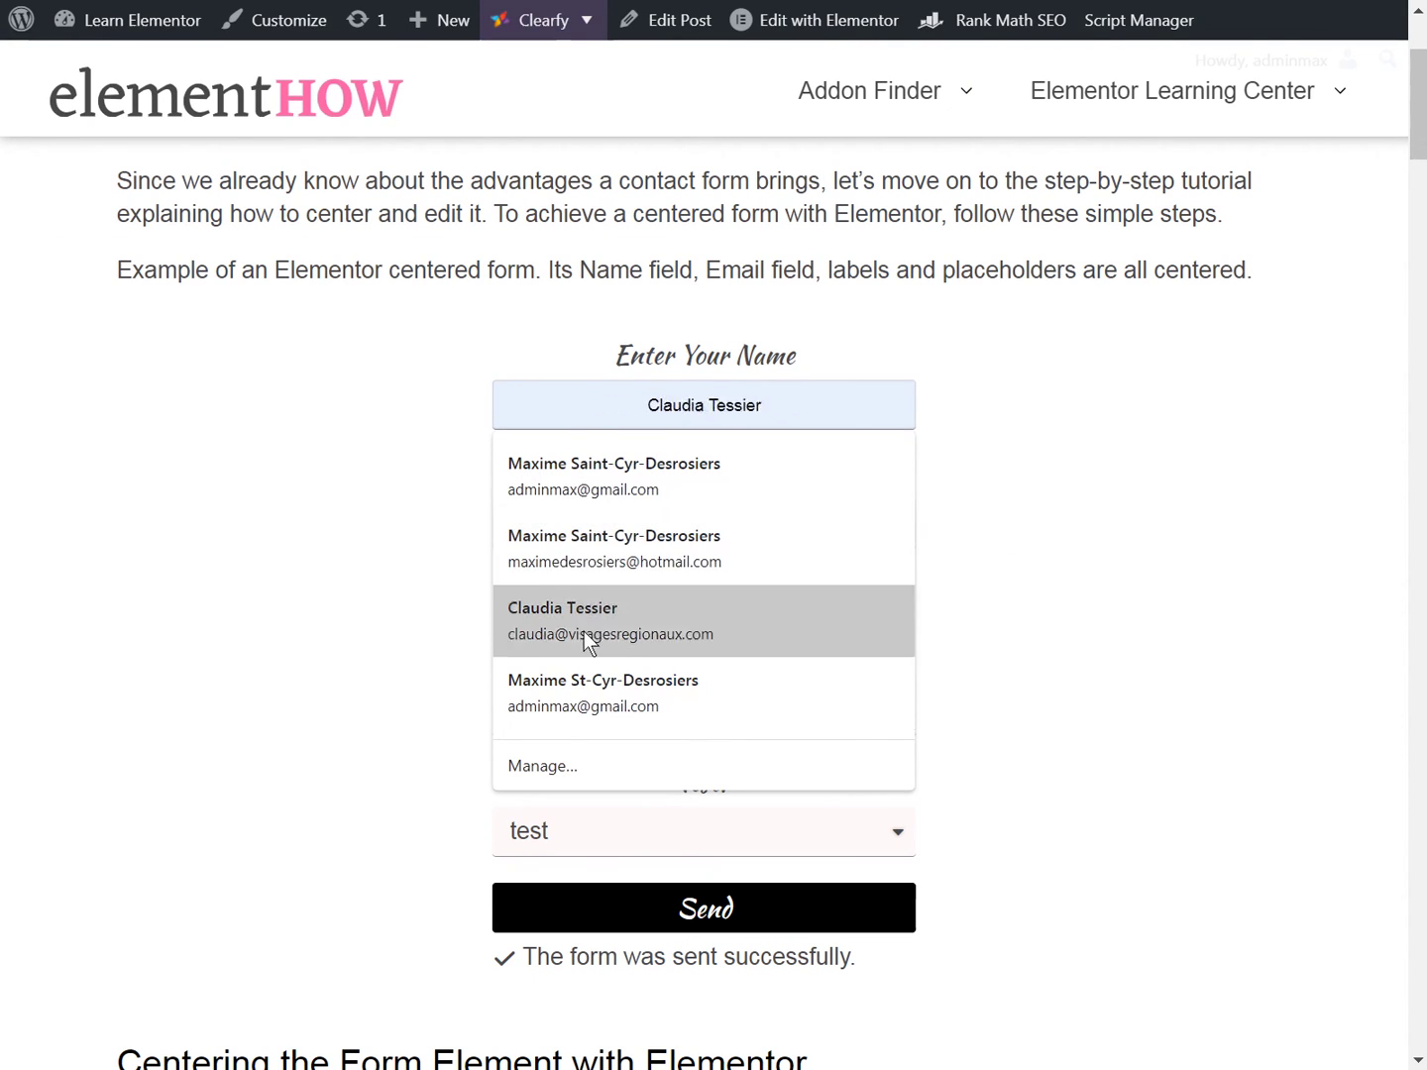
click(610, 699)
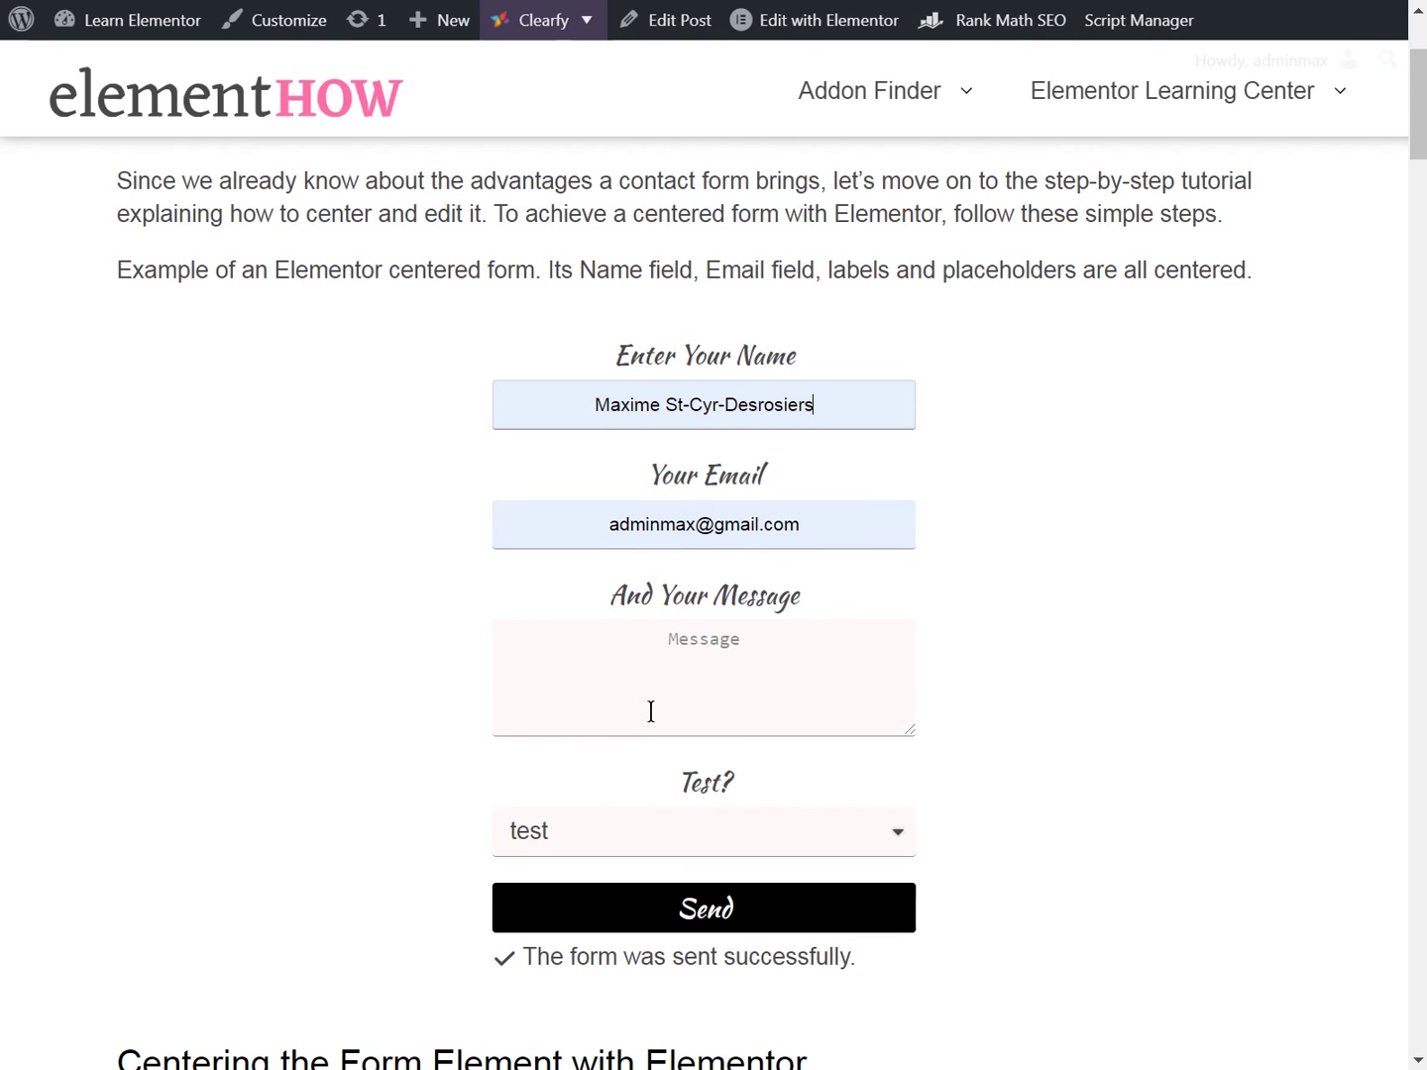
double_click(691, 527)
text(test)
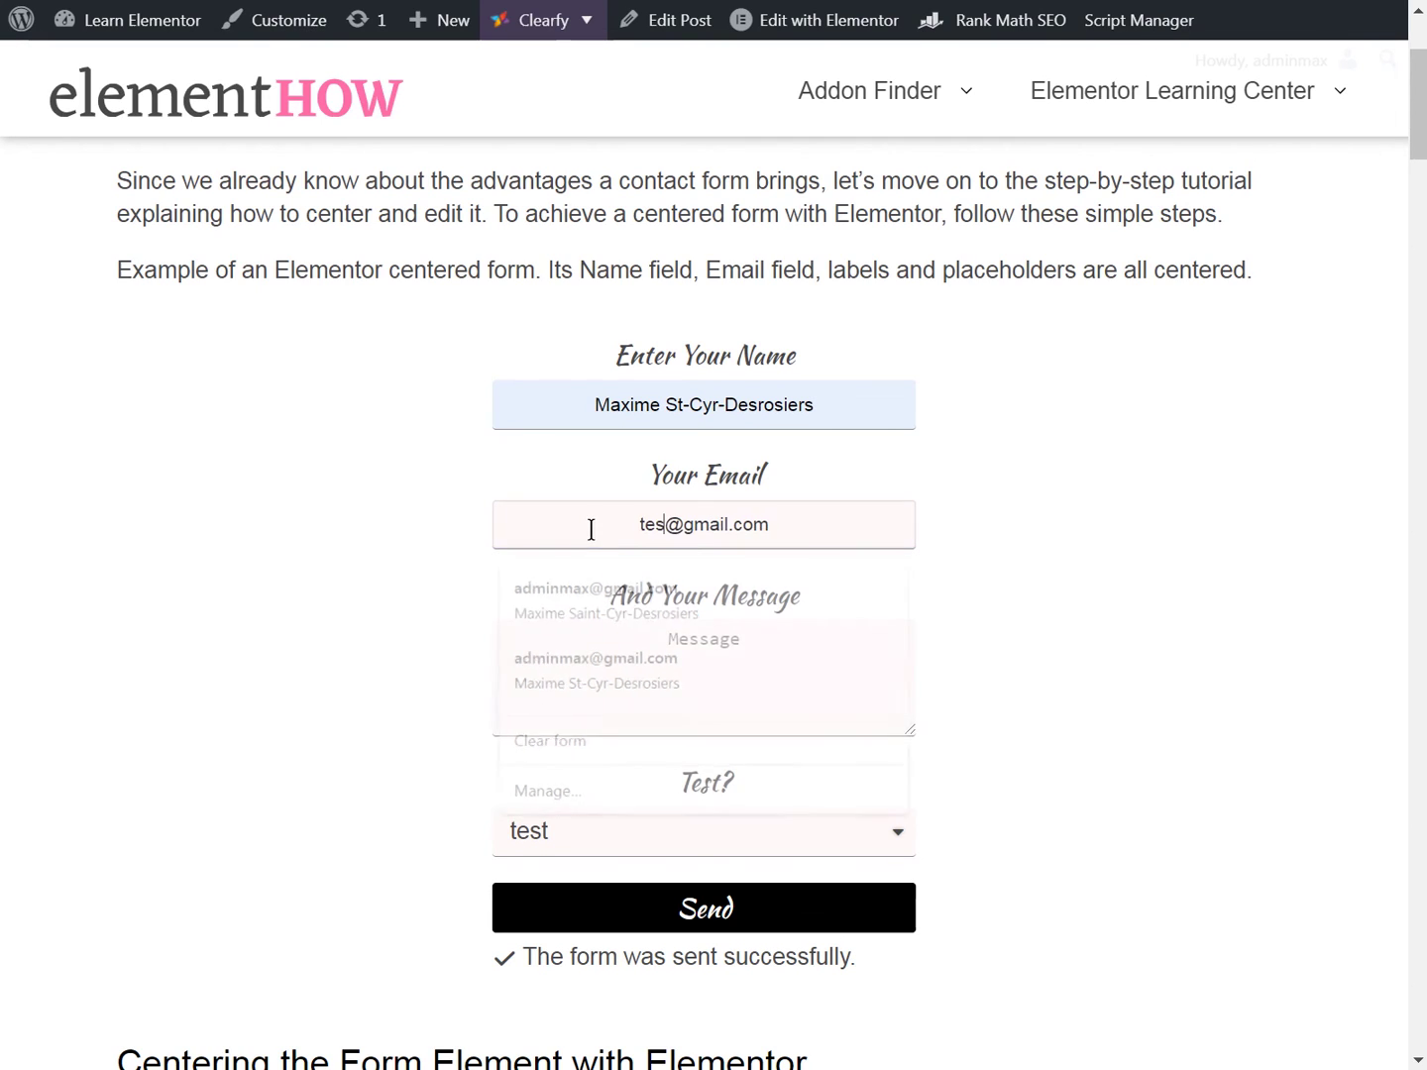
- Enter the message 'Hoi', choose 'tests' as the Test? answer, and send the form
click(647, 681)
text(Hoi)
click(614, 834)
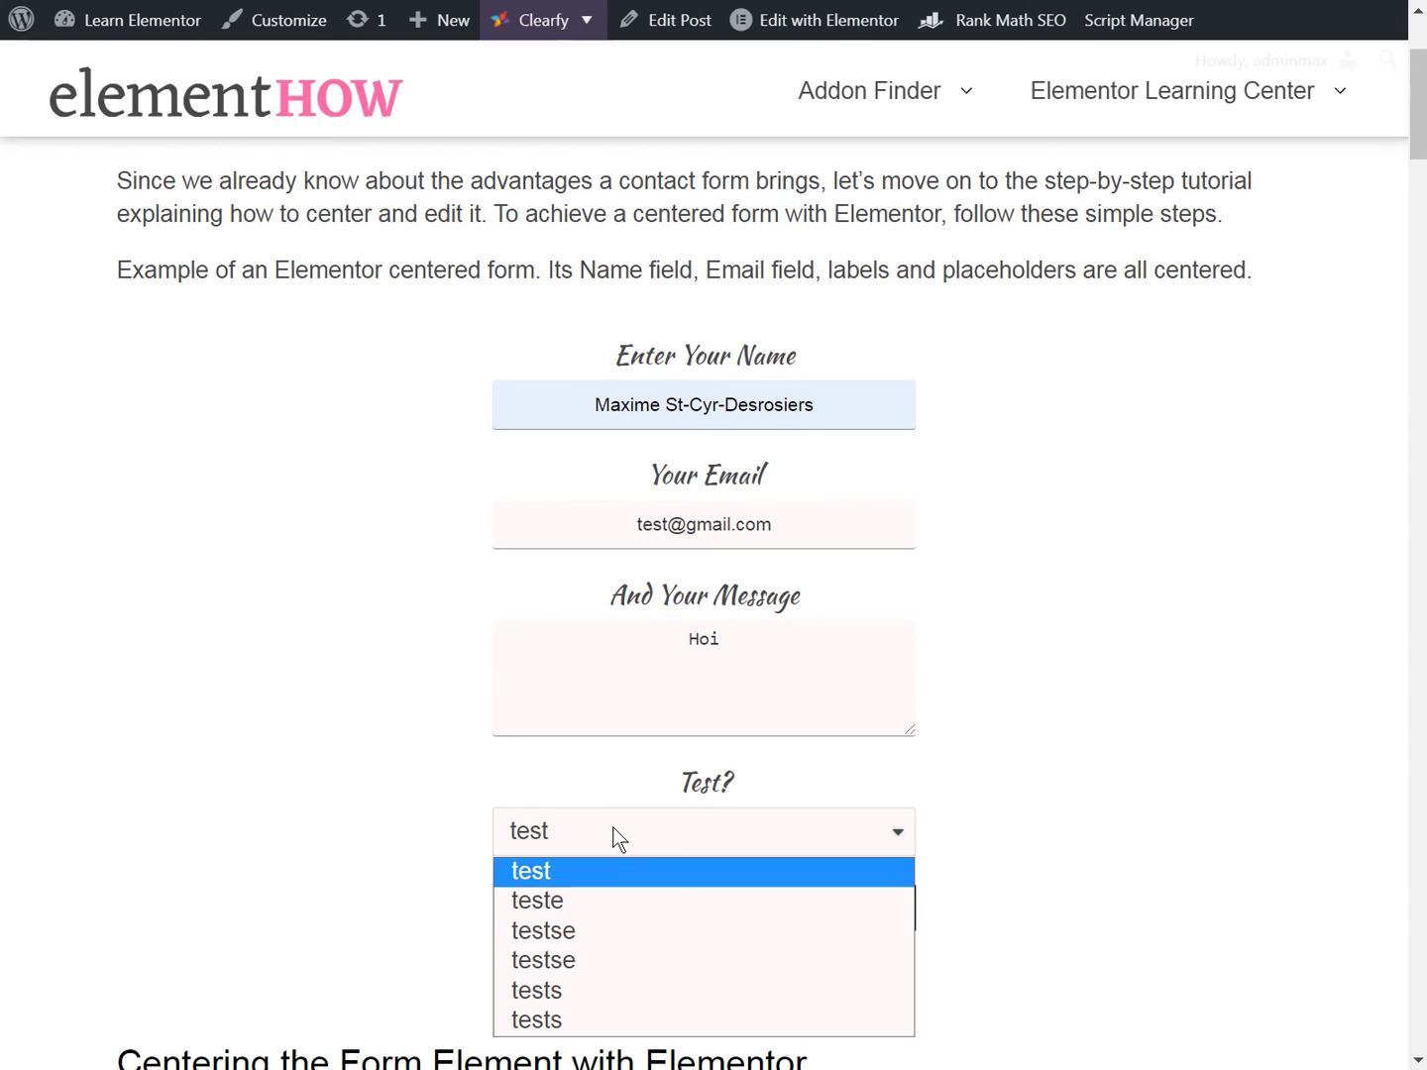
click(589, 1011)
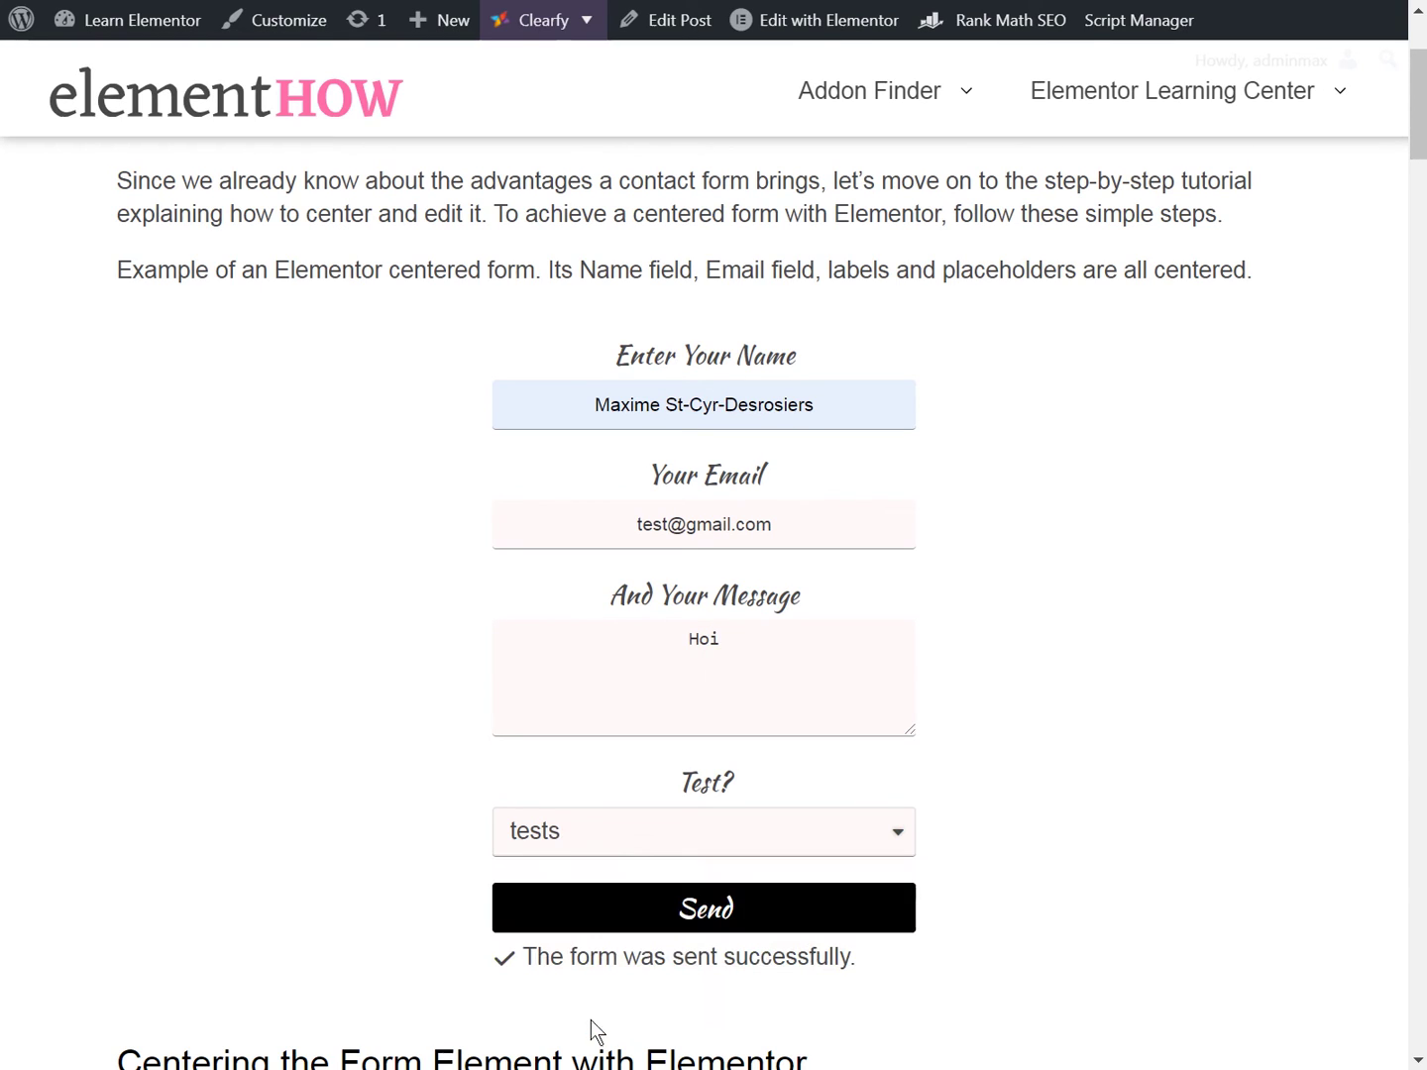
click(692, 899)
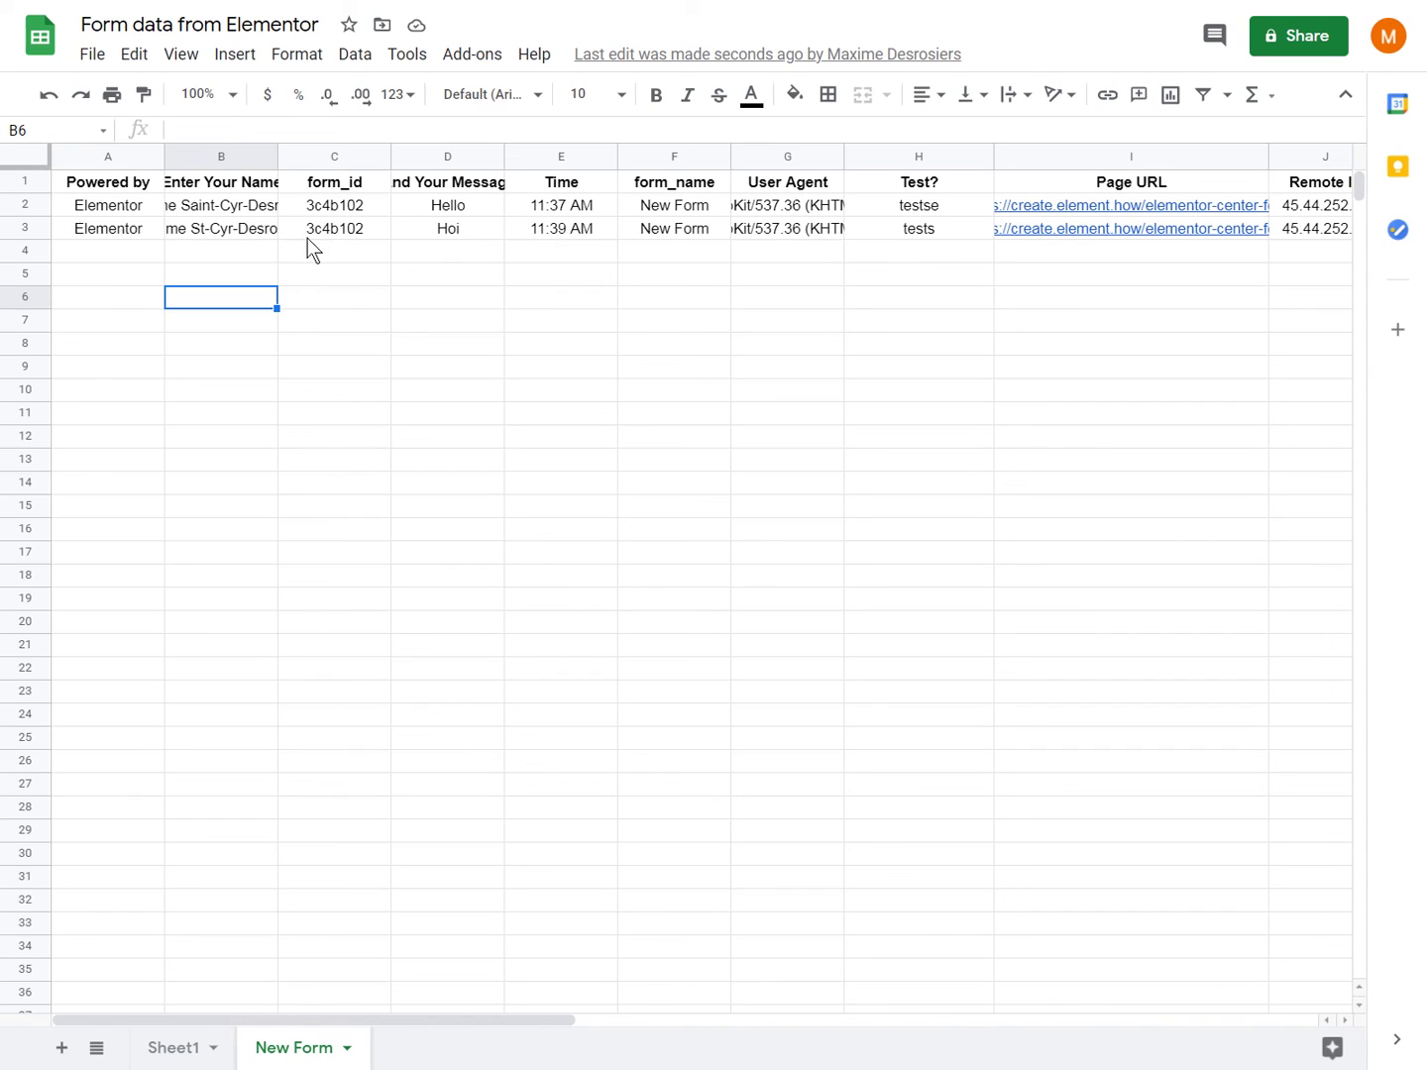
- Inspect row 3: 'Hoi' in D3, 'tests' in H3, then the email and date columns further right
click(462, 236)
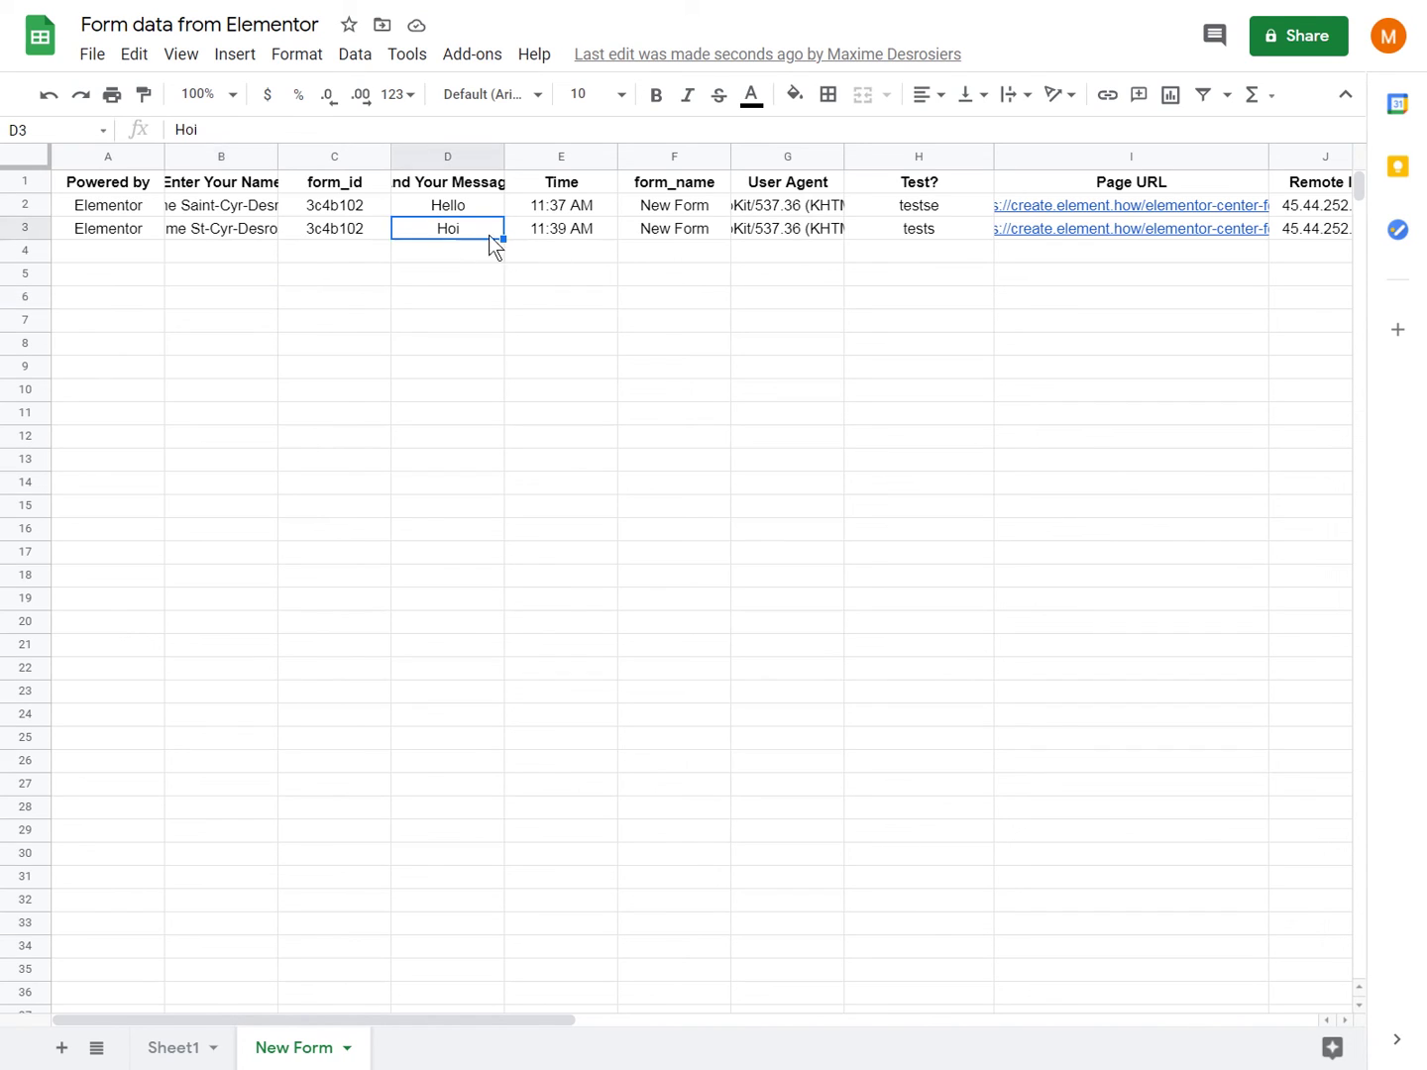
click(930, 229)
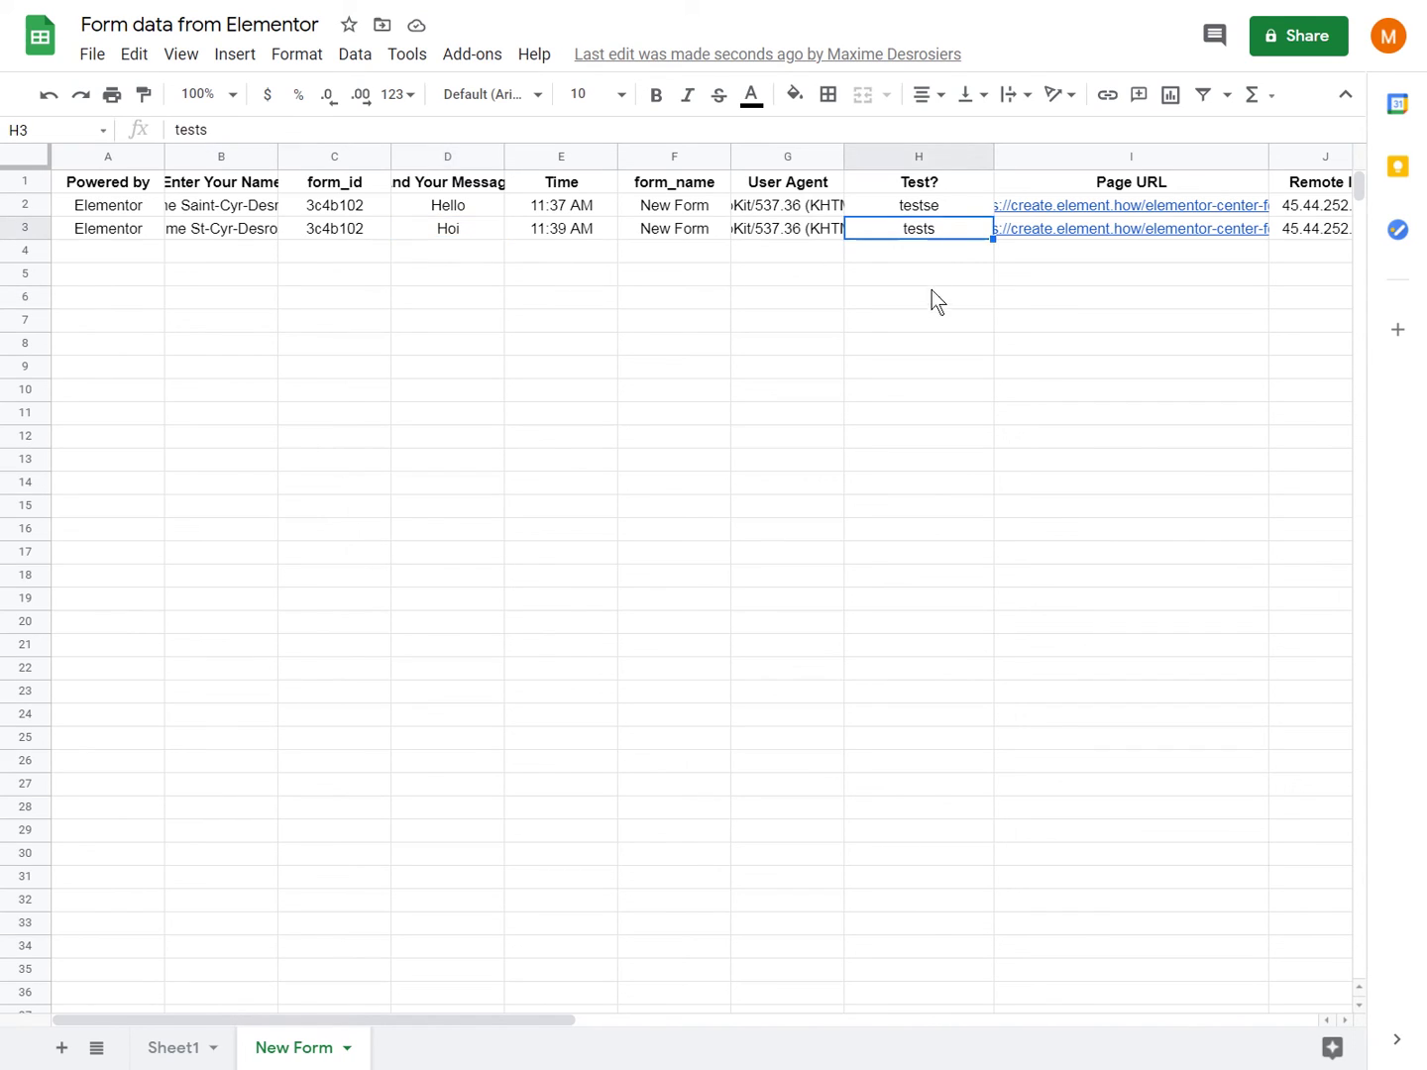
scroll(928, 305, right, 3)
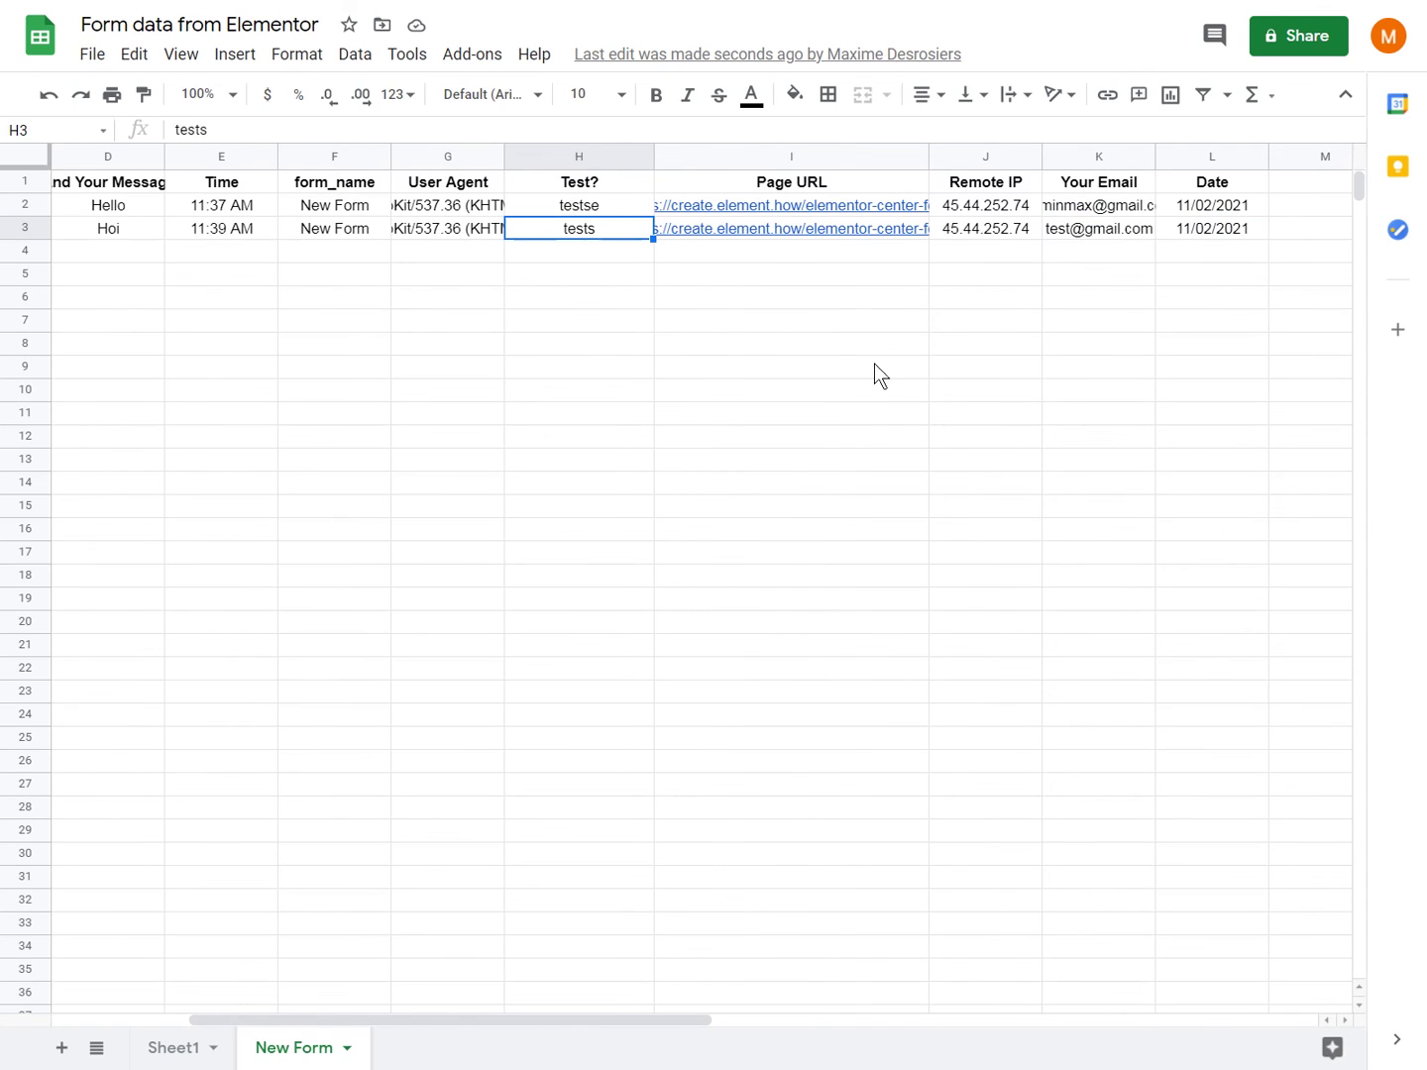
scroll(873, 367, left, 3)
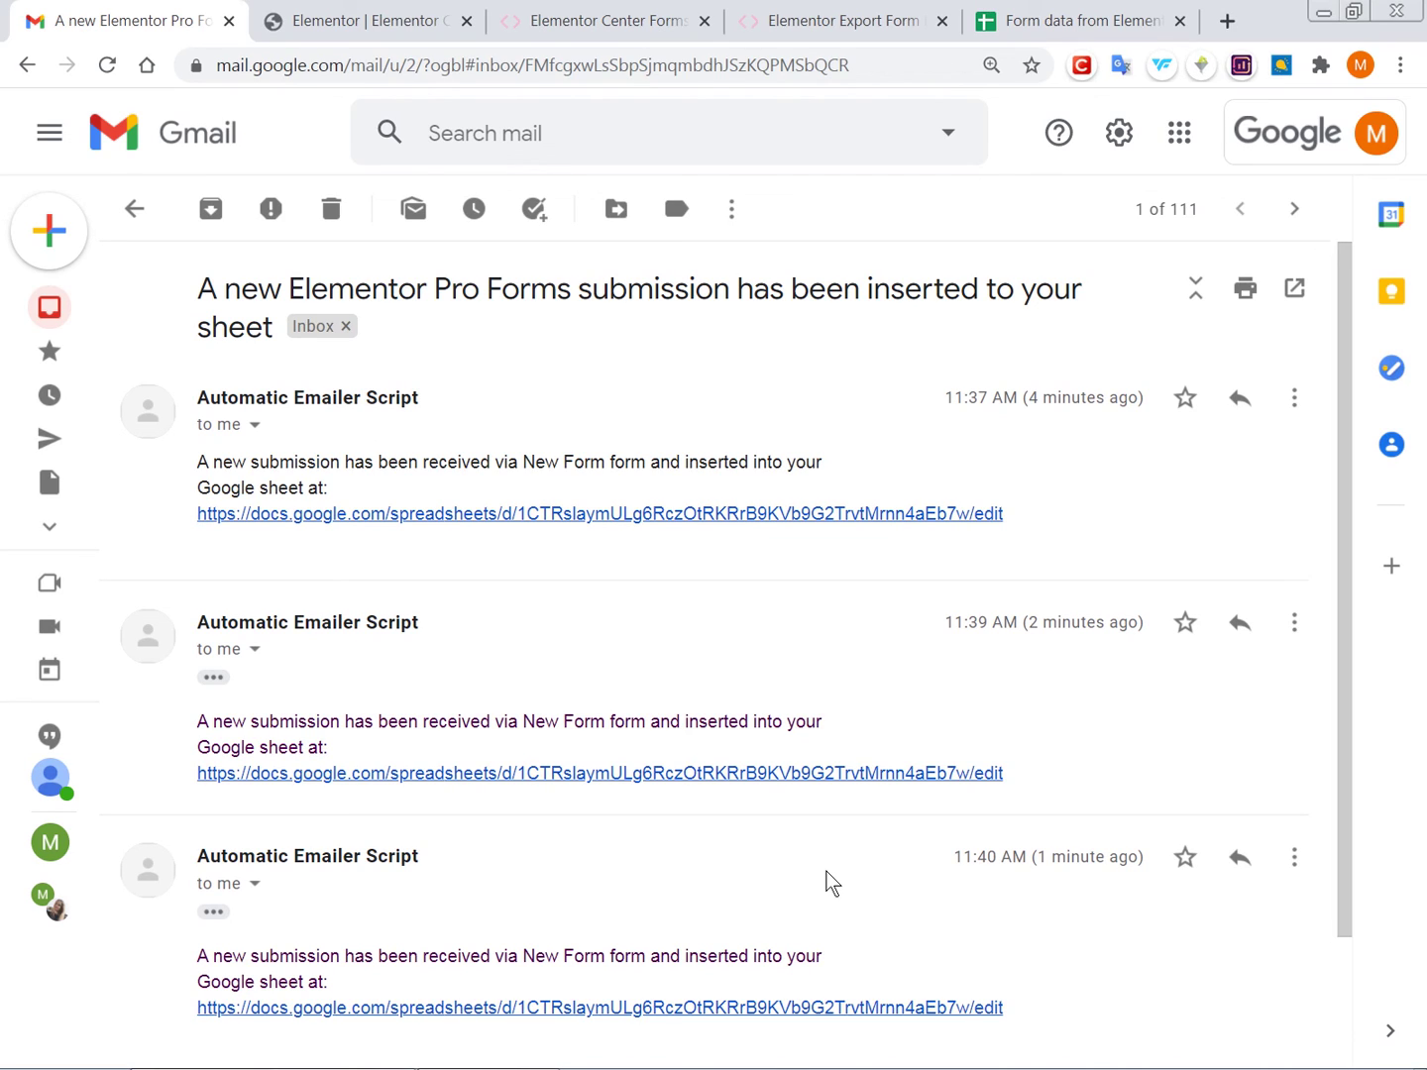
scroll(830, 882, down, 2)
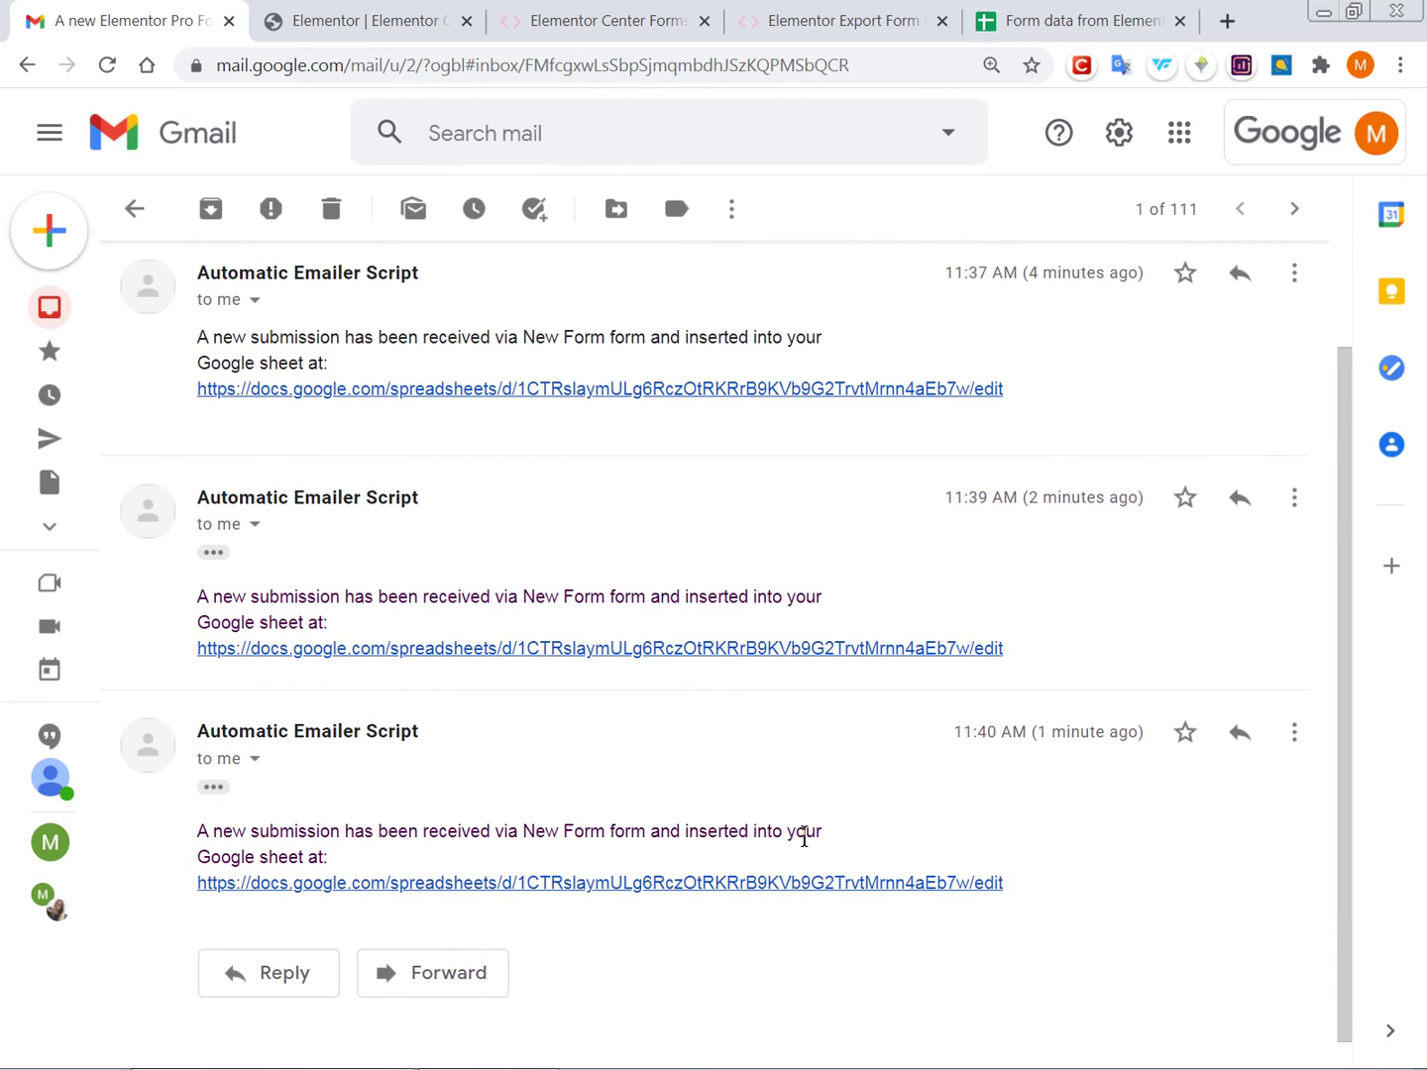
scroll(804, 834, up, 2)
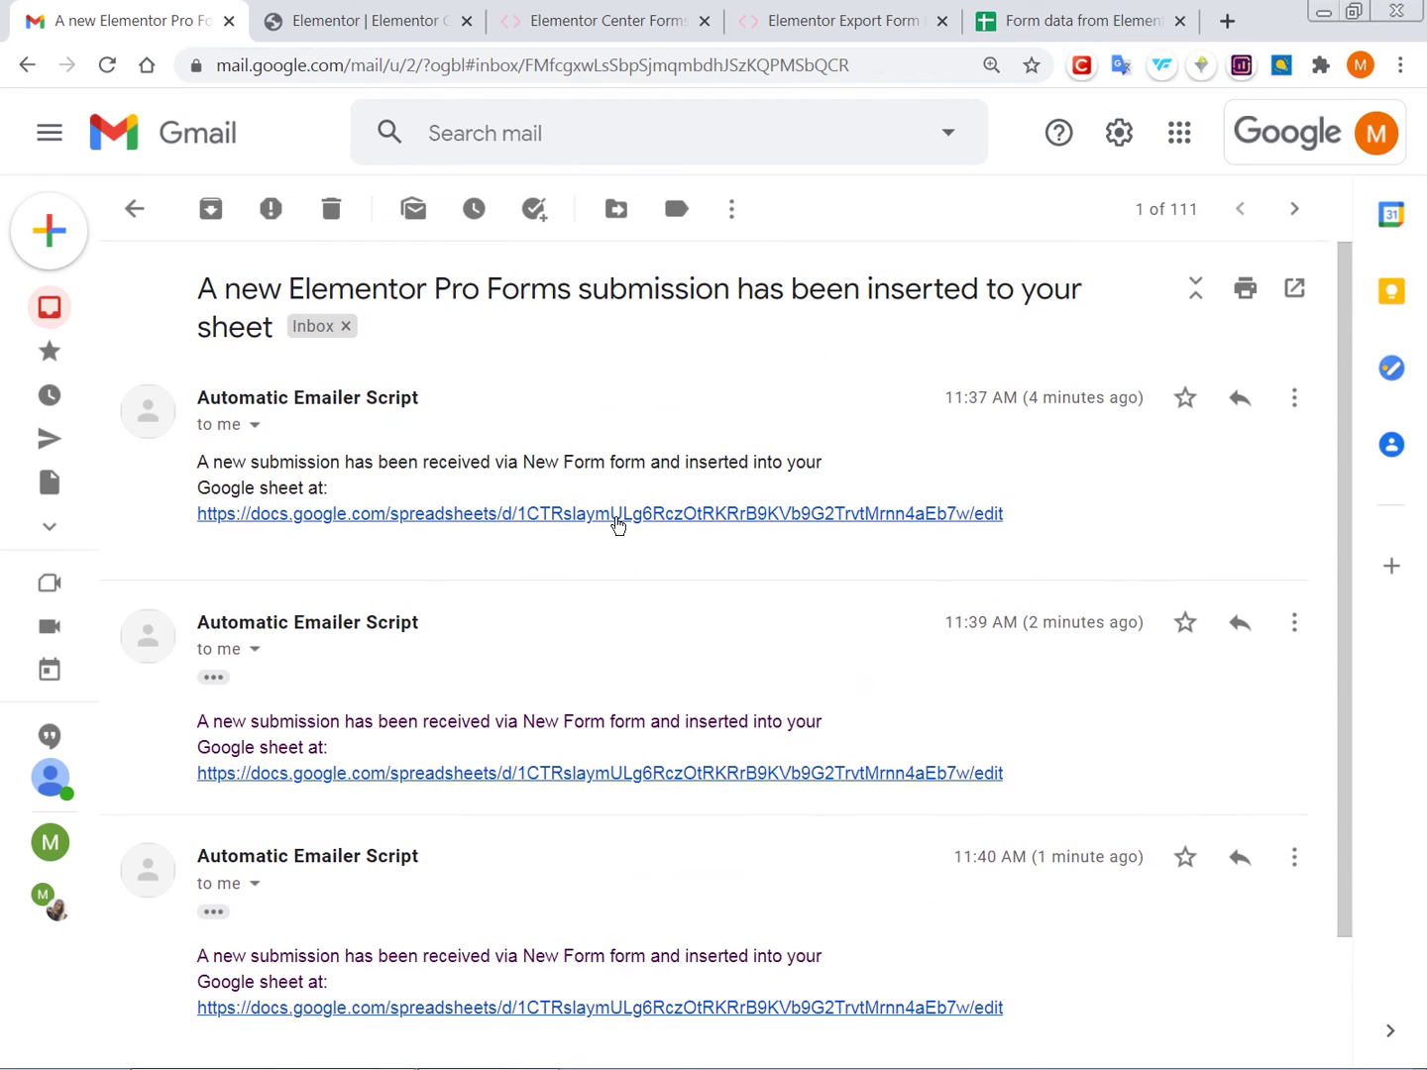